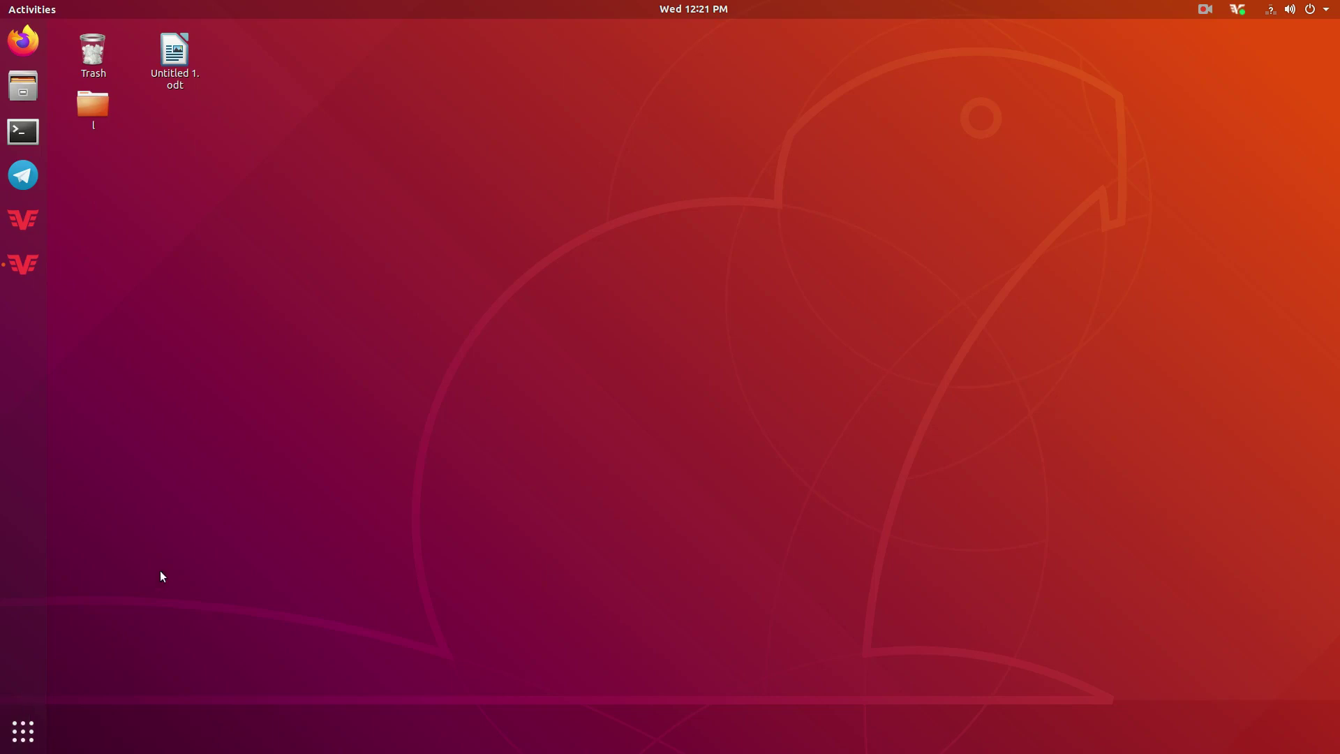
Open the full application grid and go to its second page.
click(23, 731)
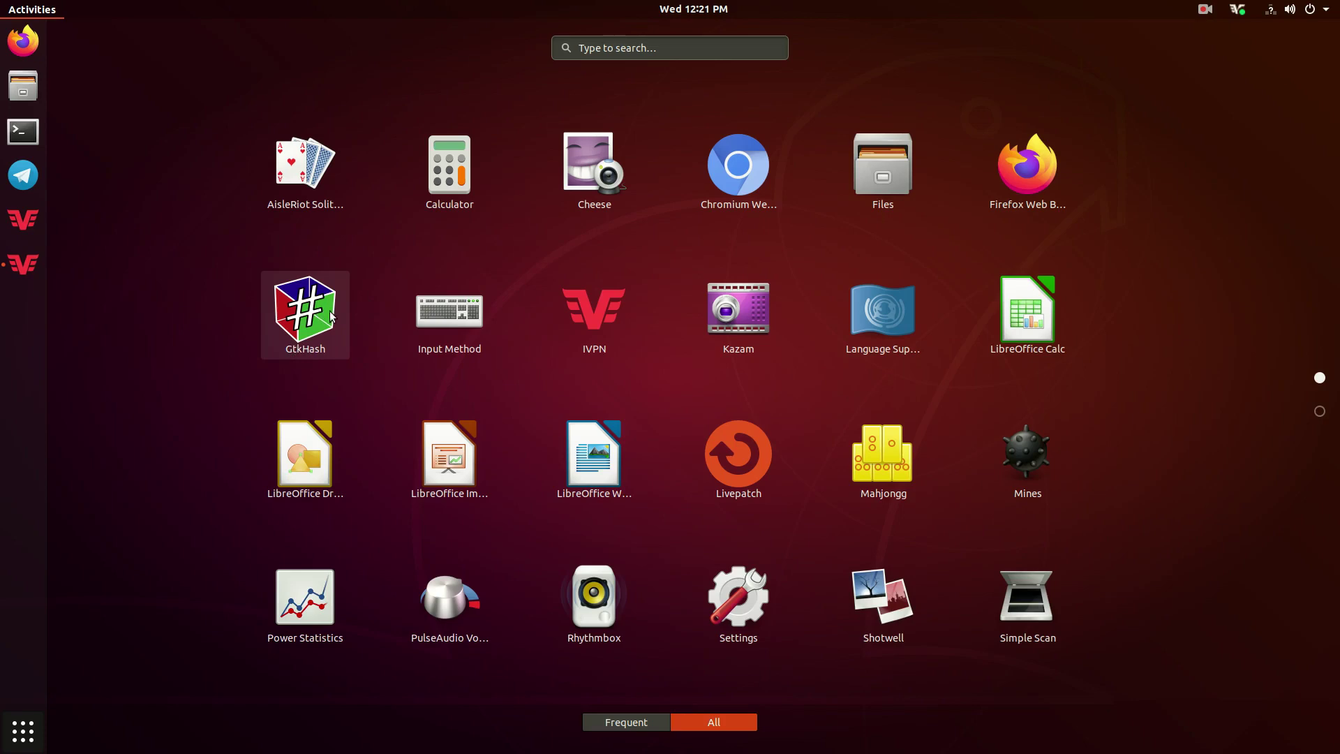
click(1319, 411)
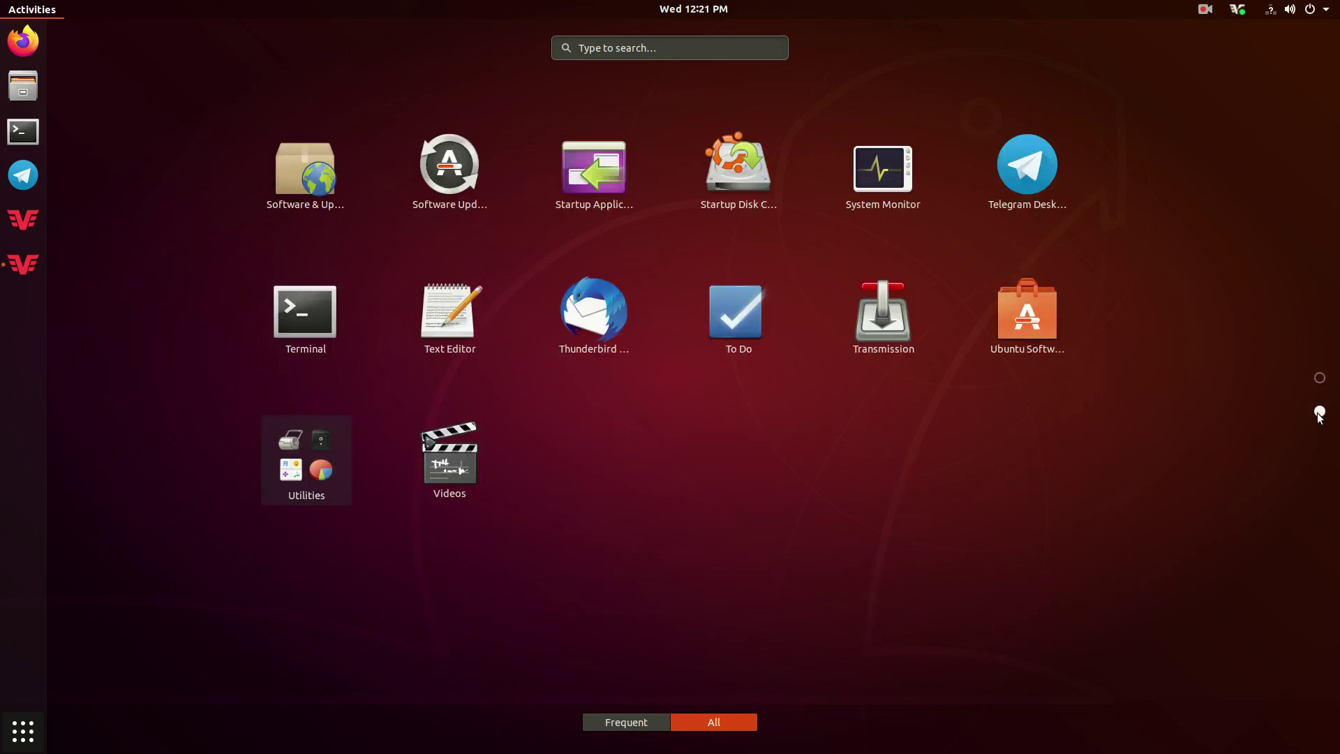
Search Ubuntu Software for 'gtk', confirm GtkHash is installed, then quit the store.
click(1029, 325)
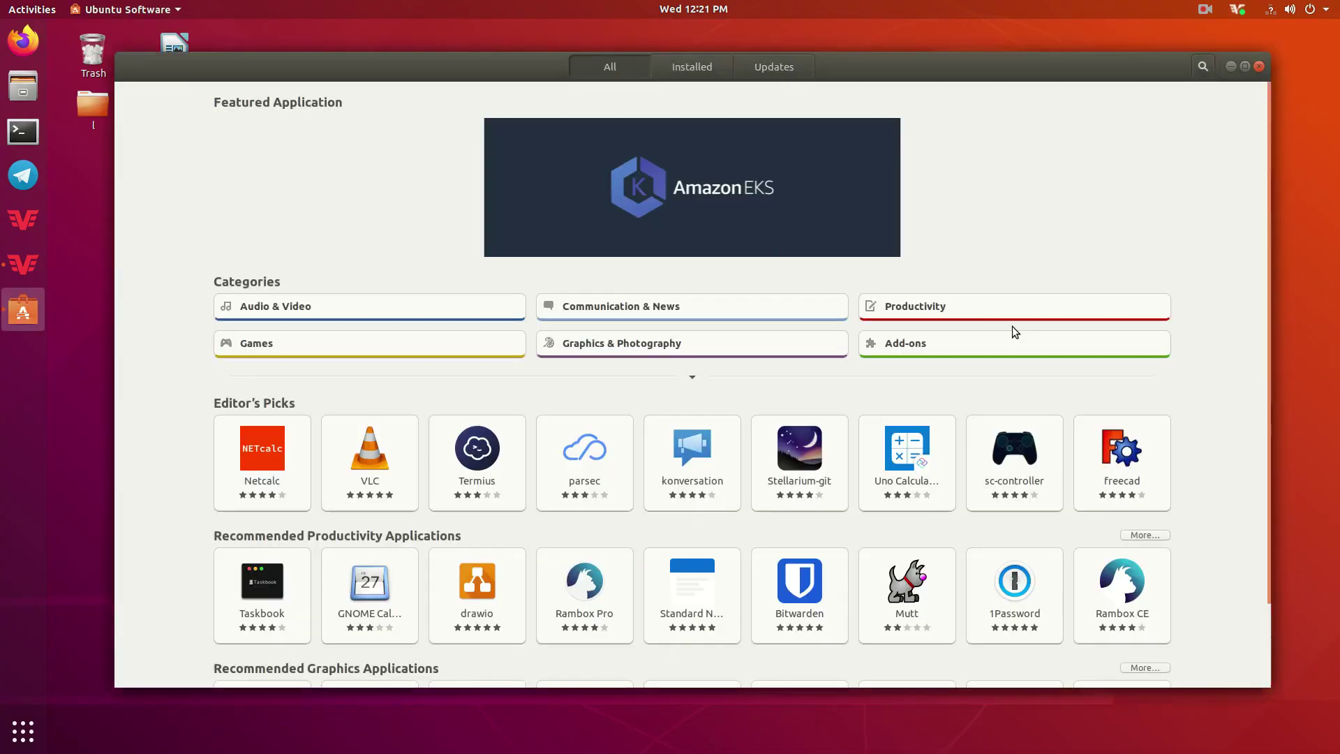
click(1201, 73)
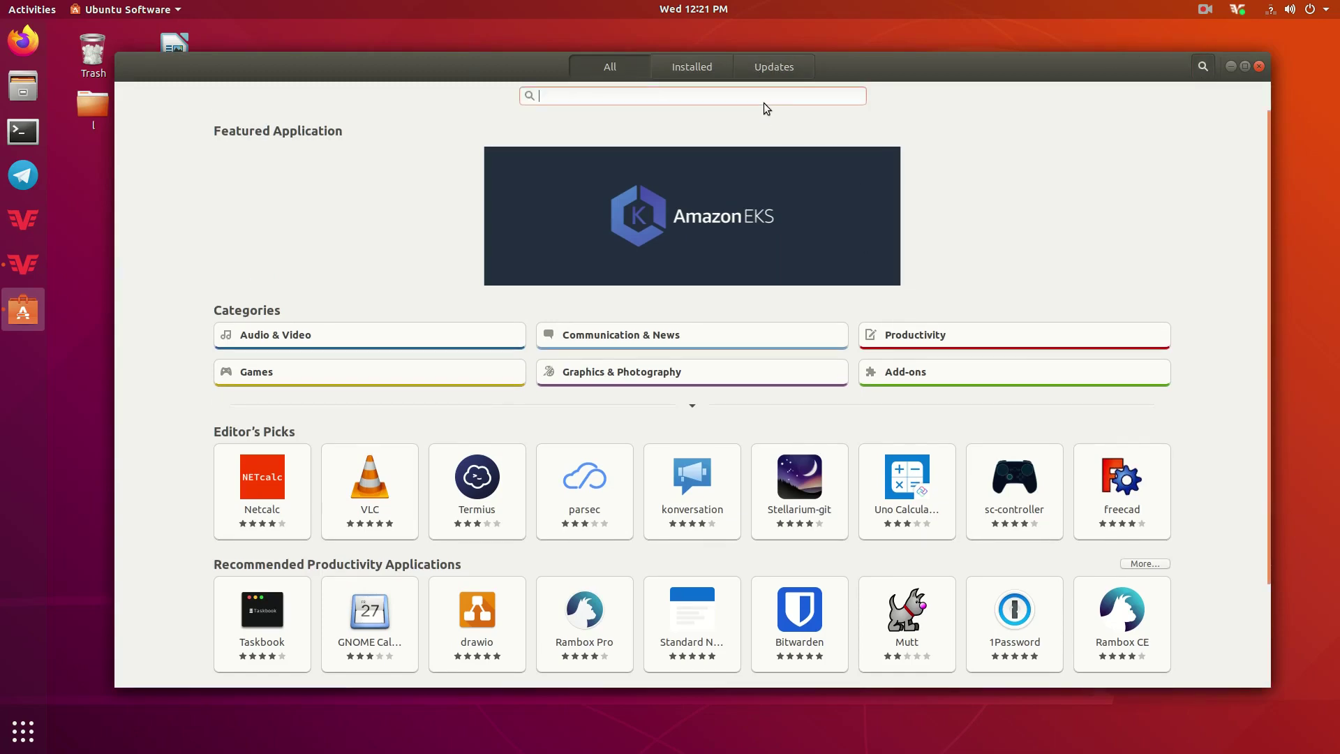
text(gtk)
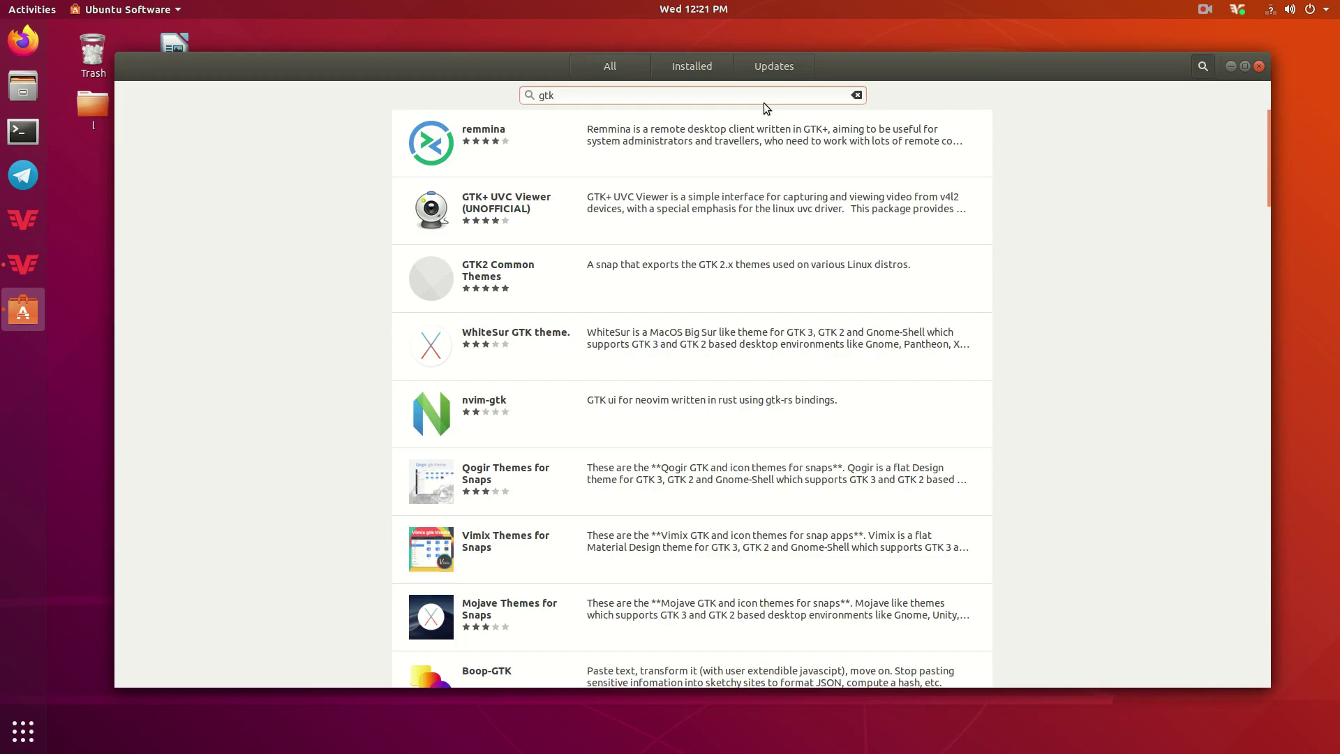
scroll(477, 395, down, 5)
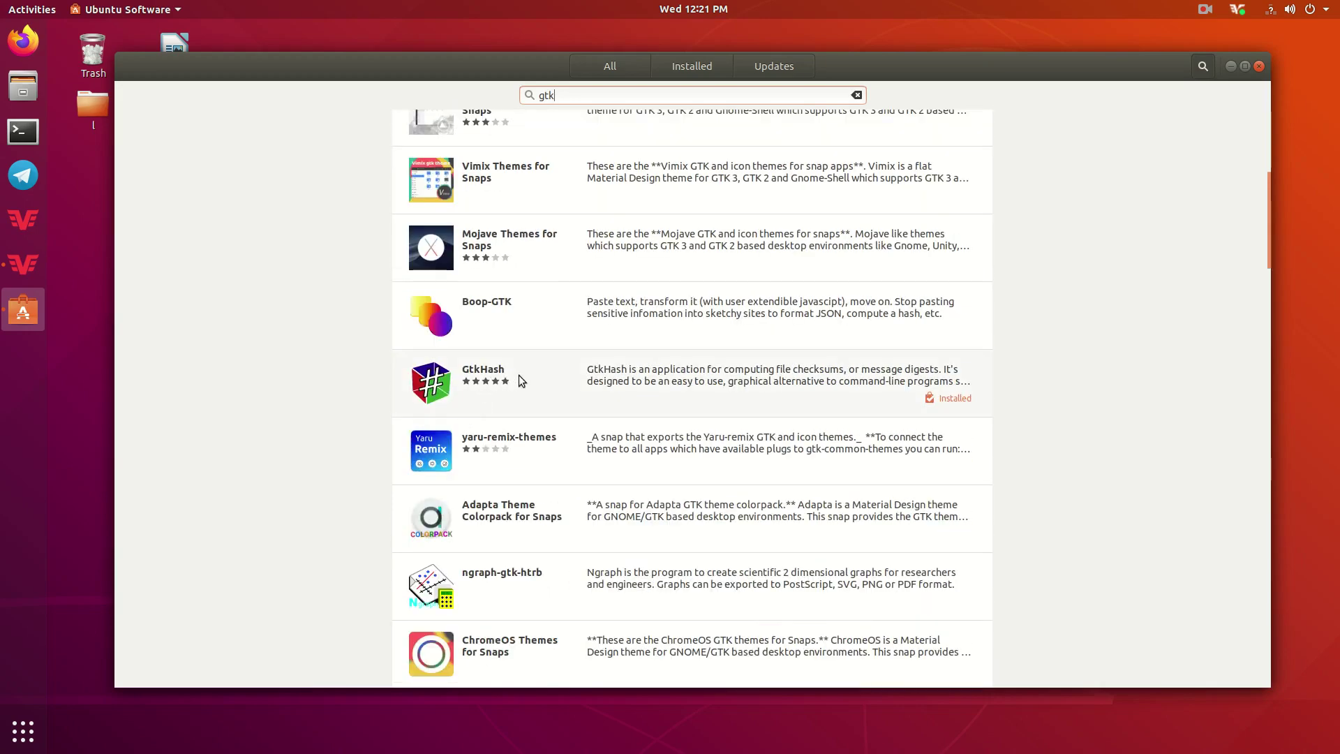
click(518, 374)
key(ctrl+q)
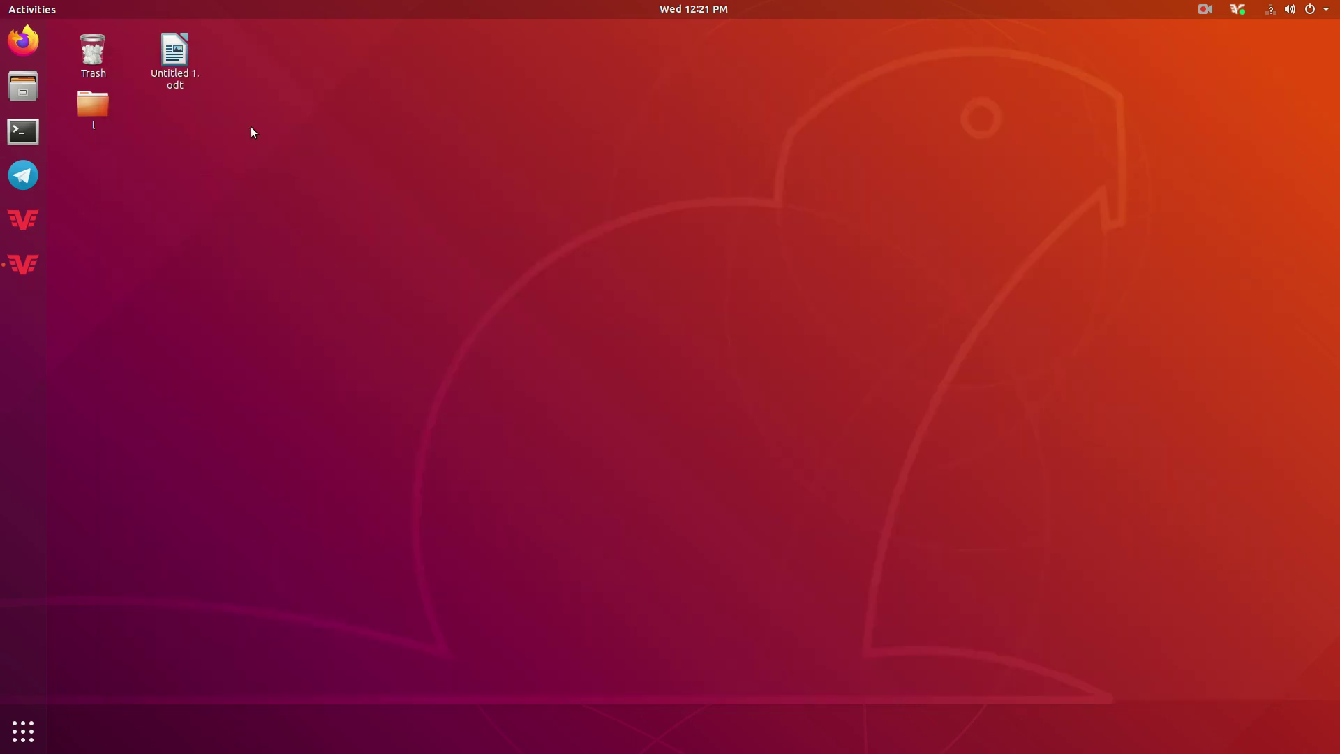
Launch Chromium, load getmonero.org, and open the GUI Wallet section of the Downloads page.
click(23, 730)
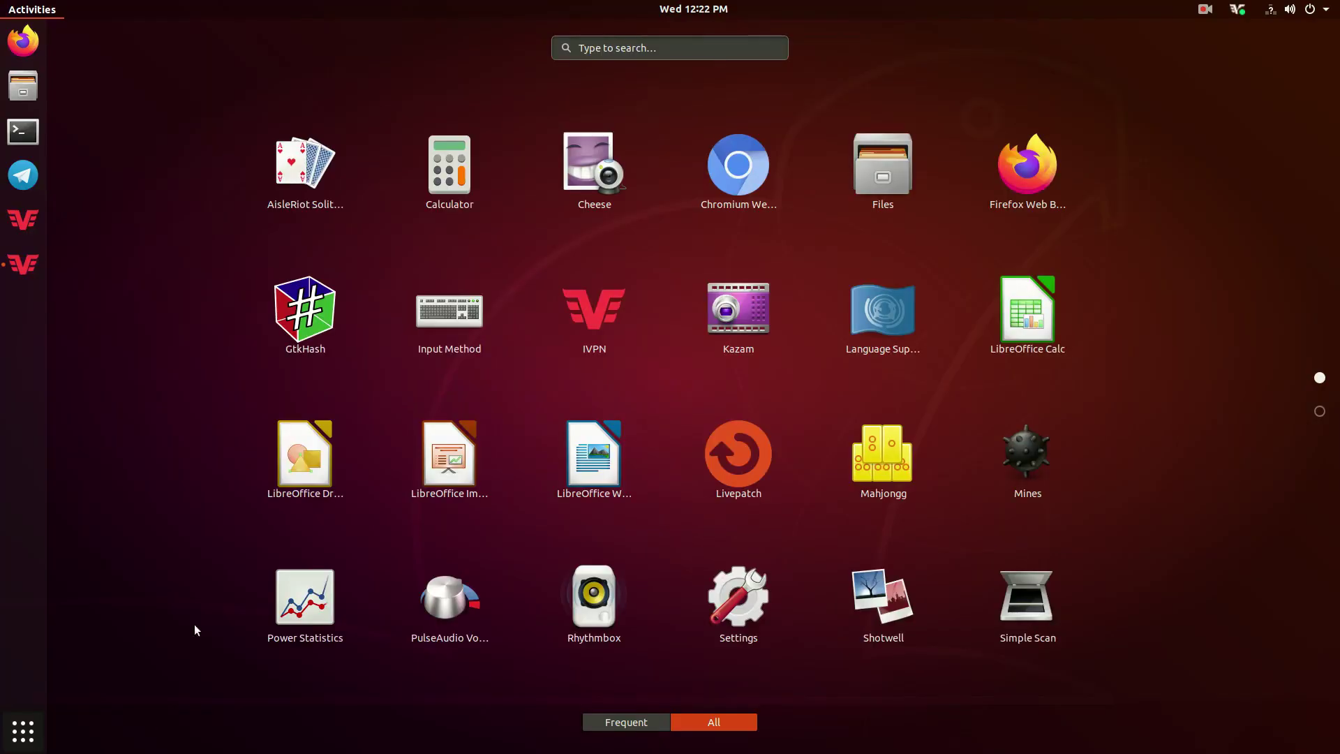
click(723, 193)
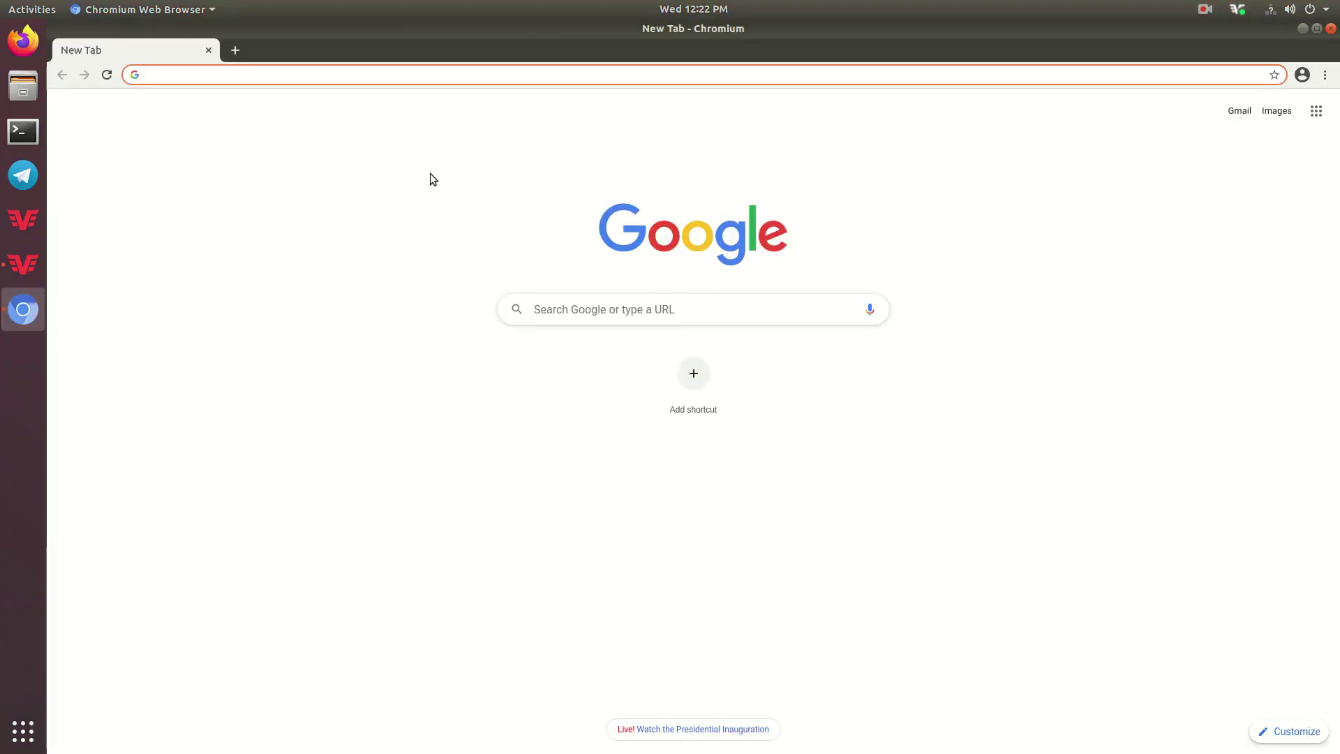
click(224, 76)
text(getmonero.org)
key(Return)
click(535, 174)
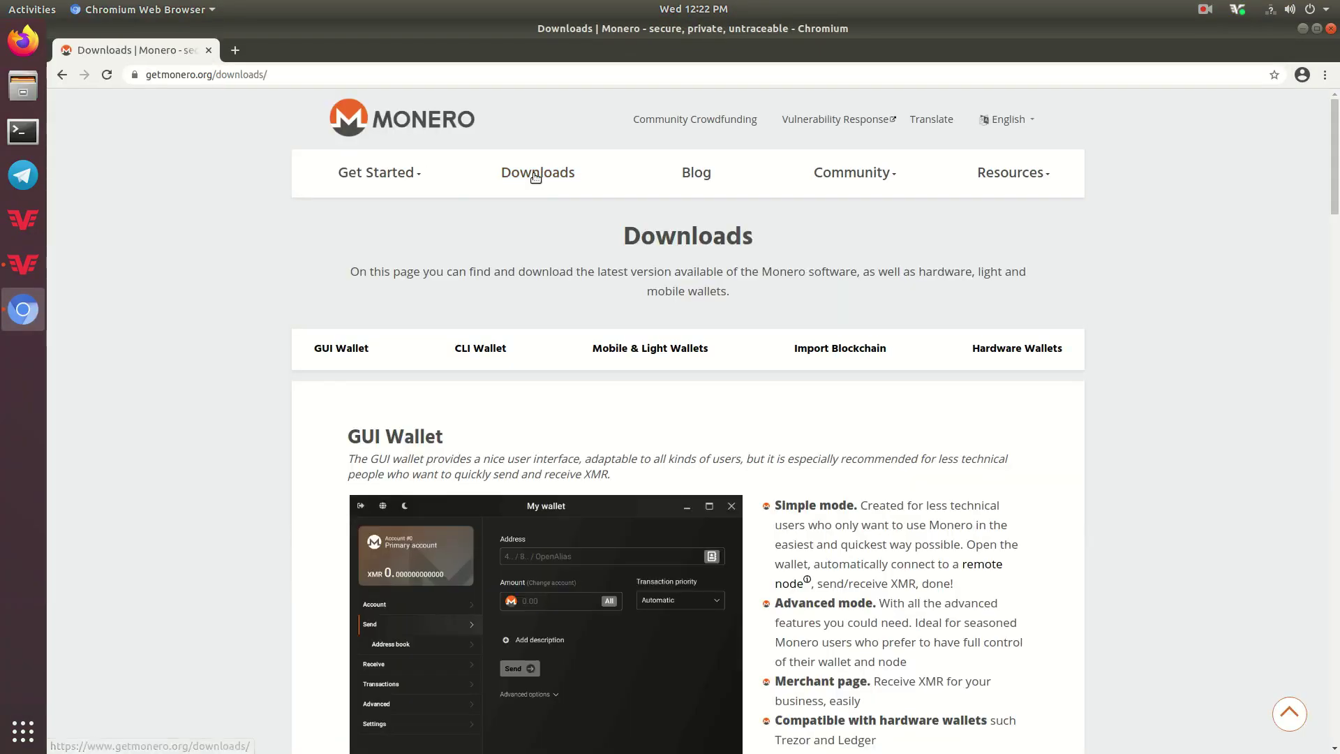
click(349, 347)
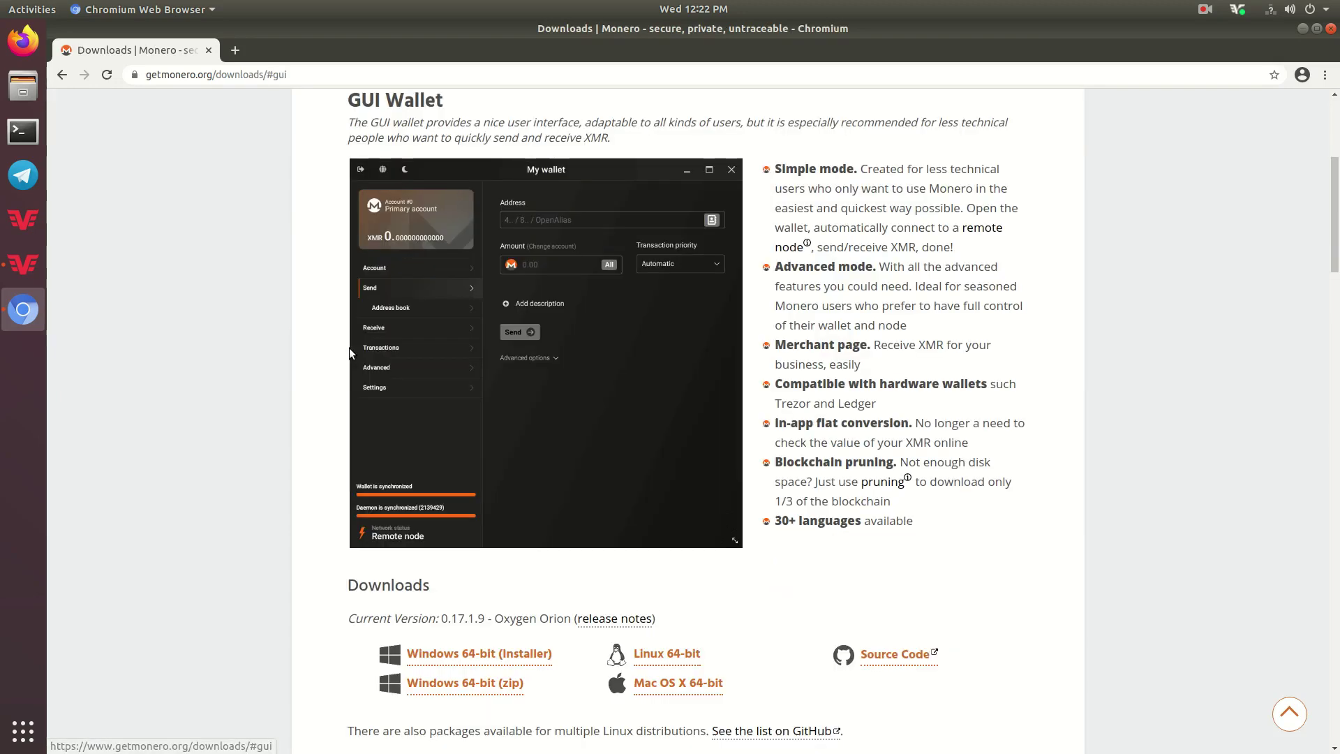
scroll(227, 356, down, 3)
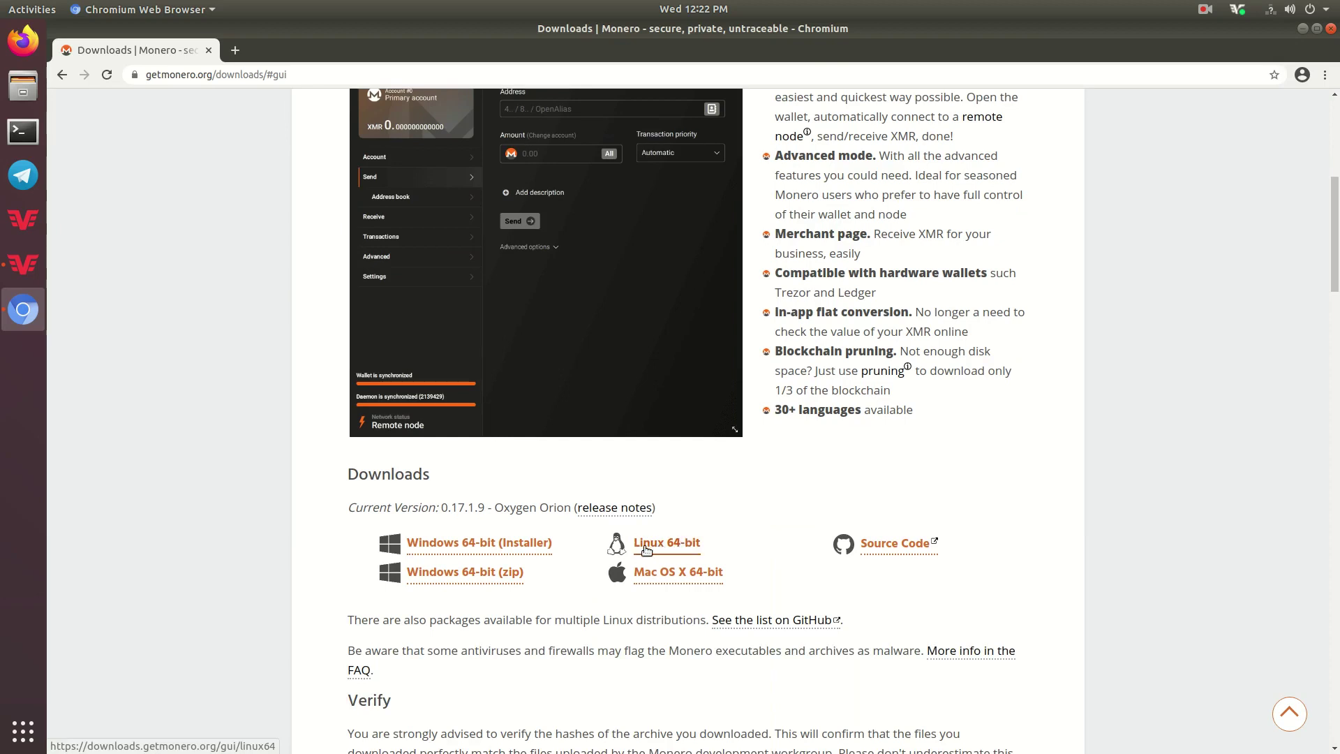
scroll(646, 550, down, 2)
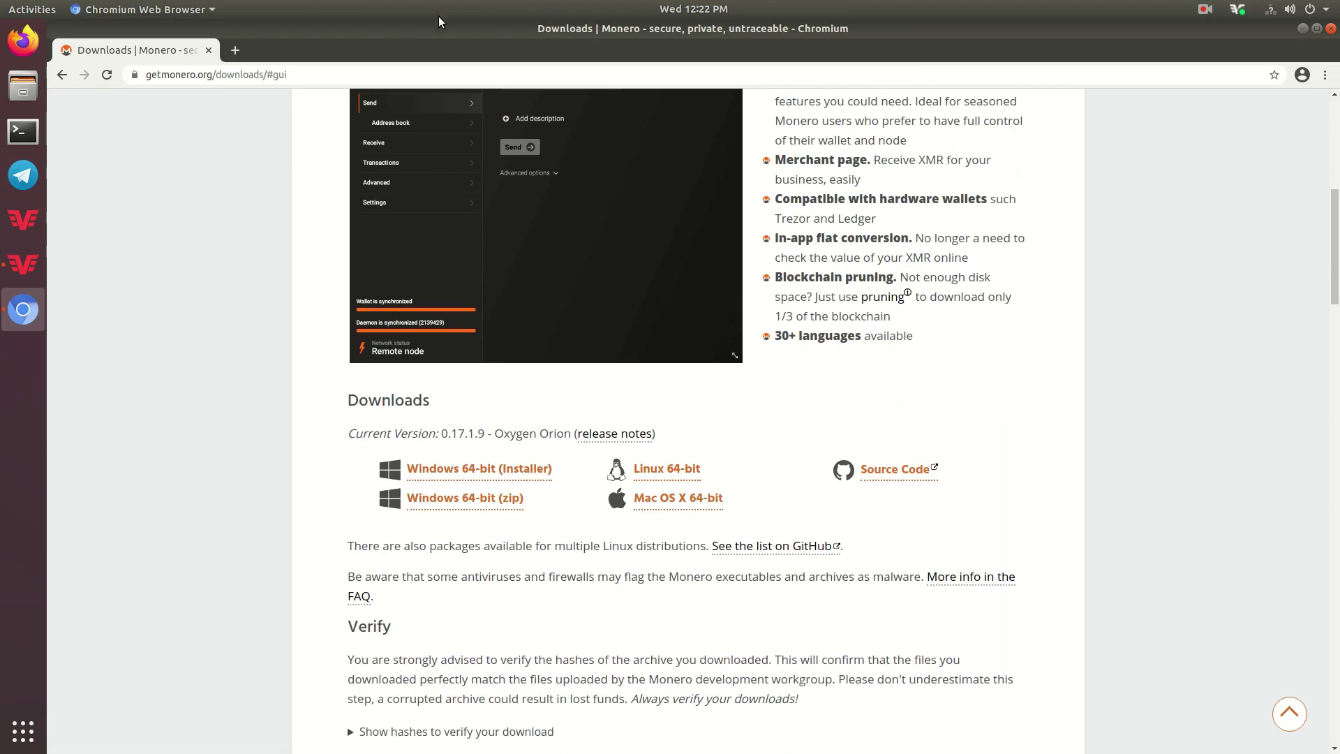
Restore the browser into a smaller window on the right and resize it by its corner.
drag(438, 21, 818, 80)
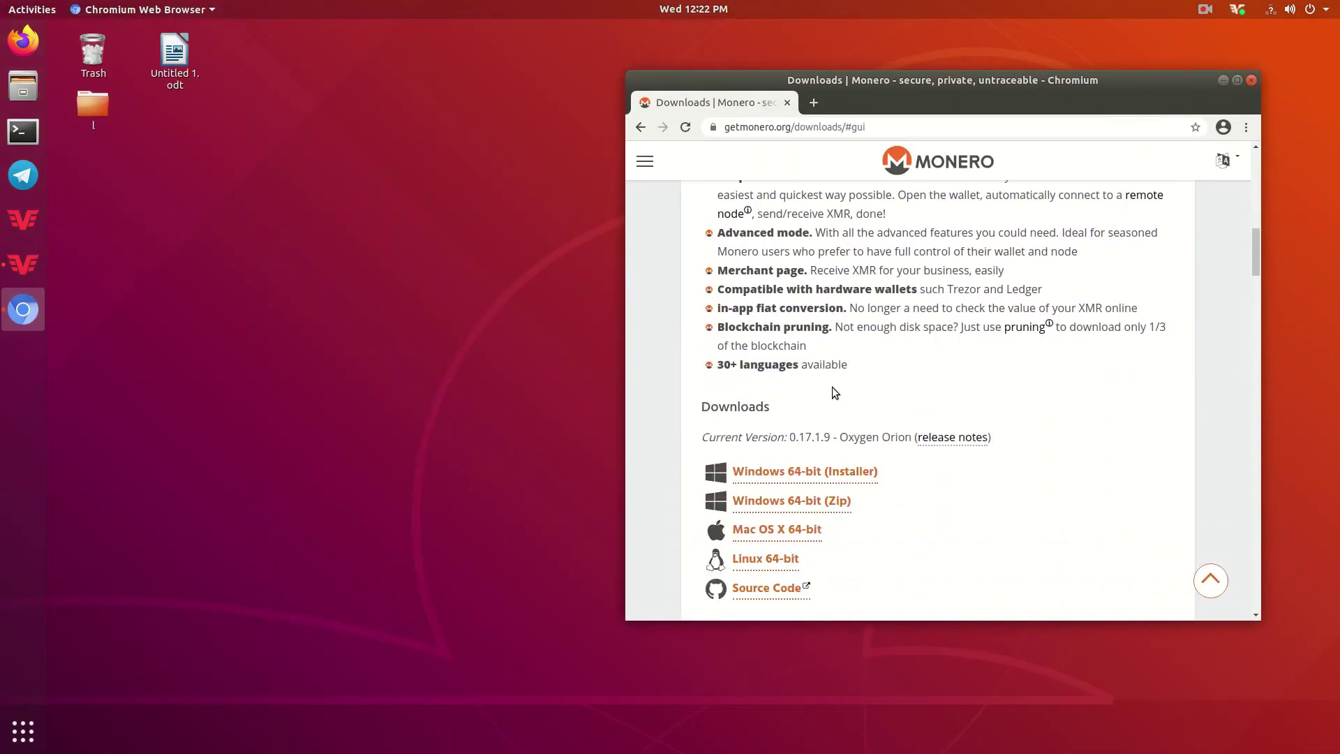
scroll(835, 388, down, 7)
scroll(835, 388, up, 4)
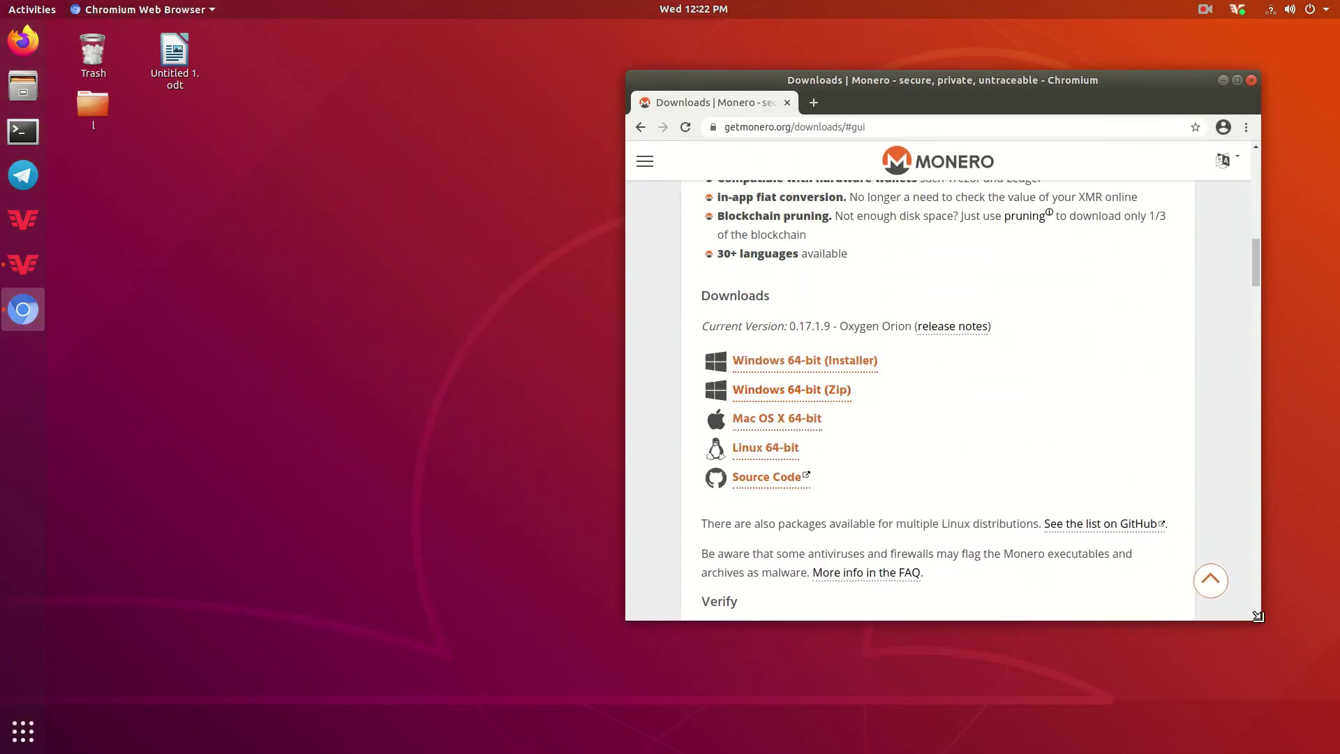
drag(1258, 616, 1314, 689)
scroll(858, 484, down, 9)
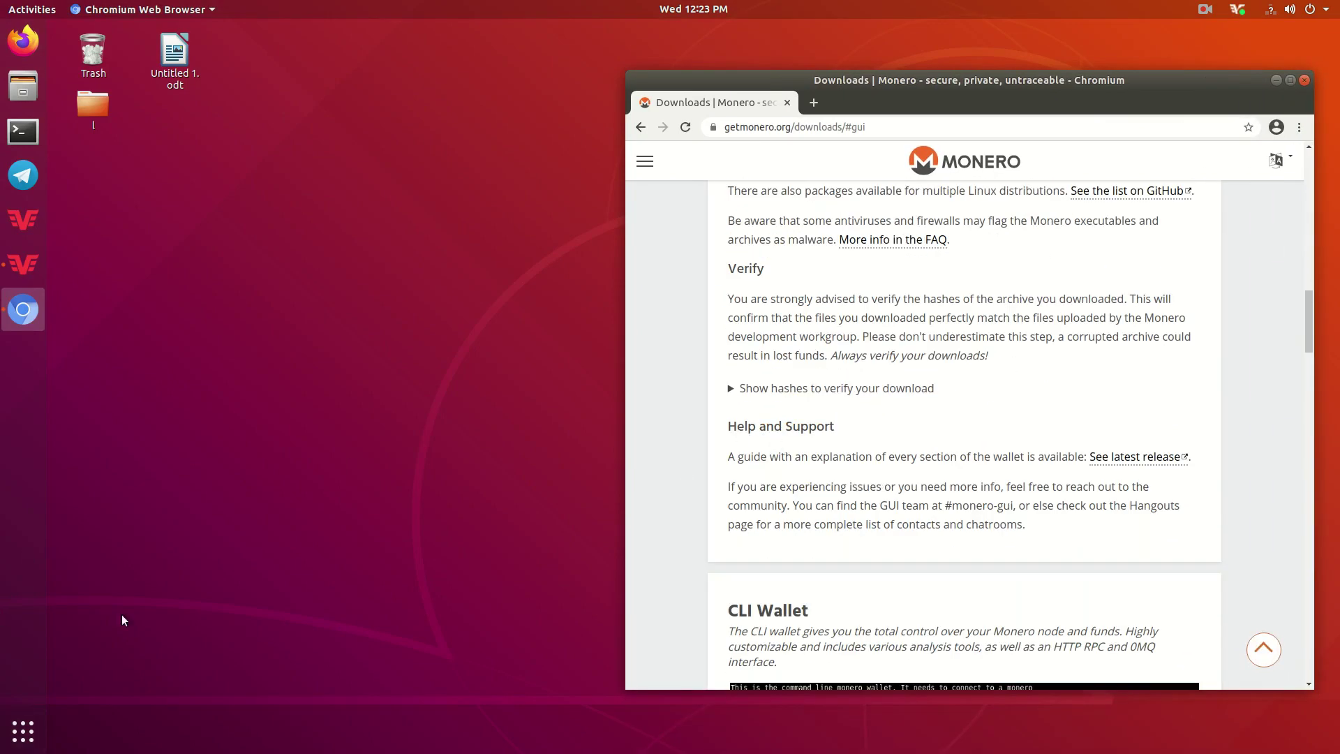
Open Downloads in Files, check the 126.5 MB Monero archive's size, and move the window left.
click(23, 85)
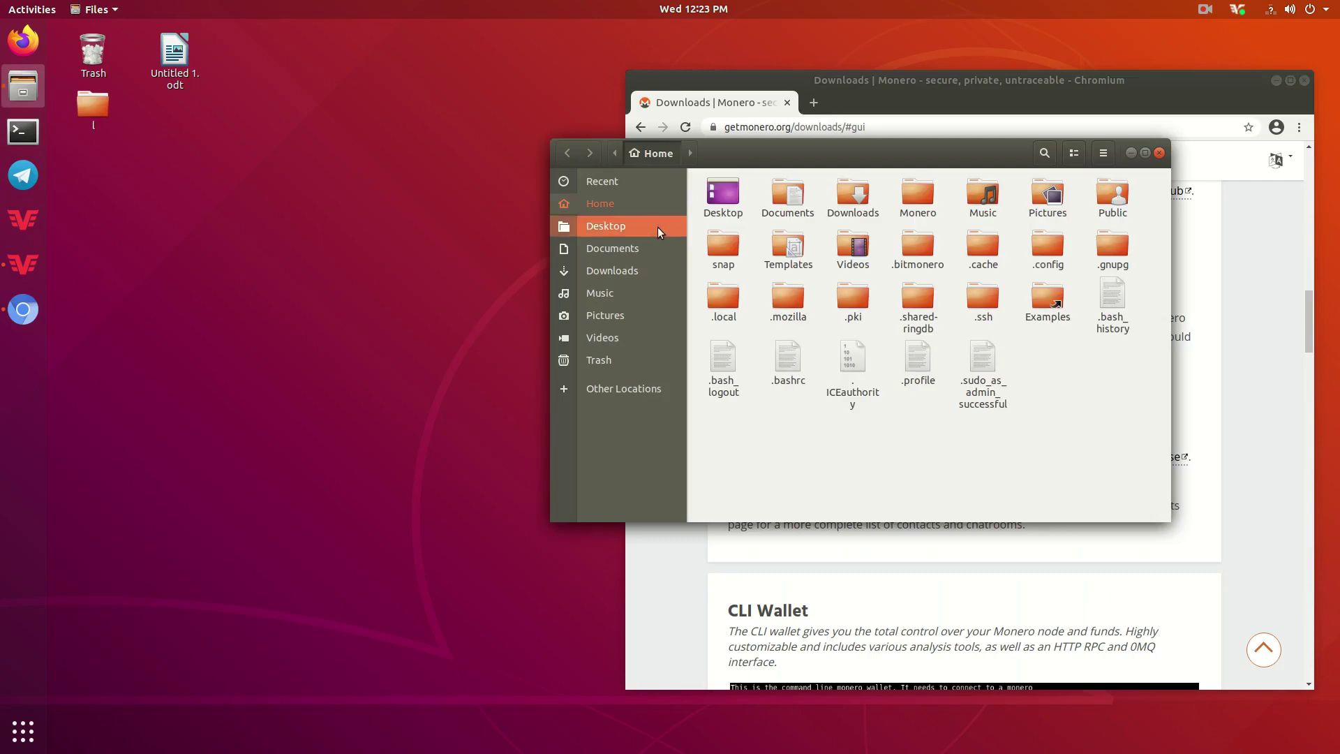
click(637, 268)
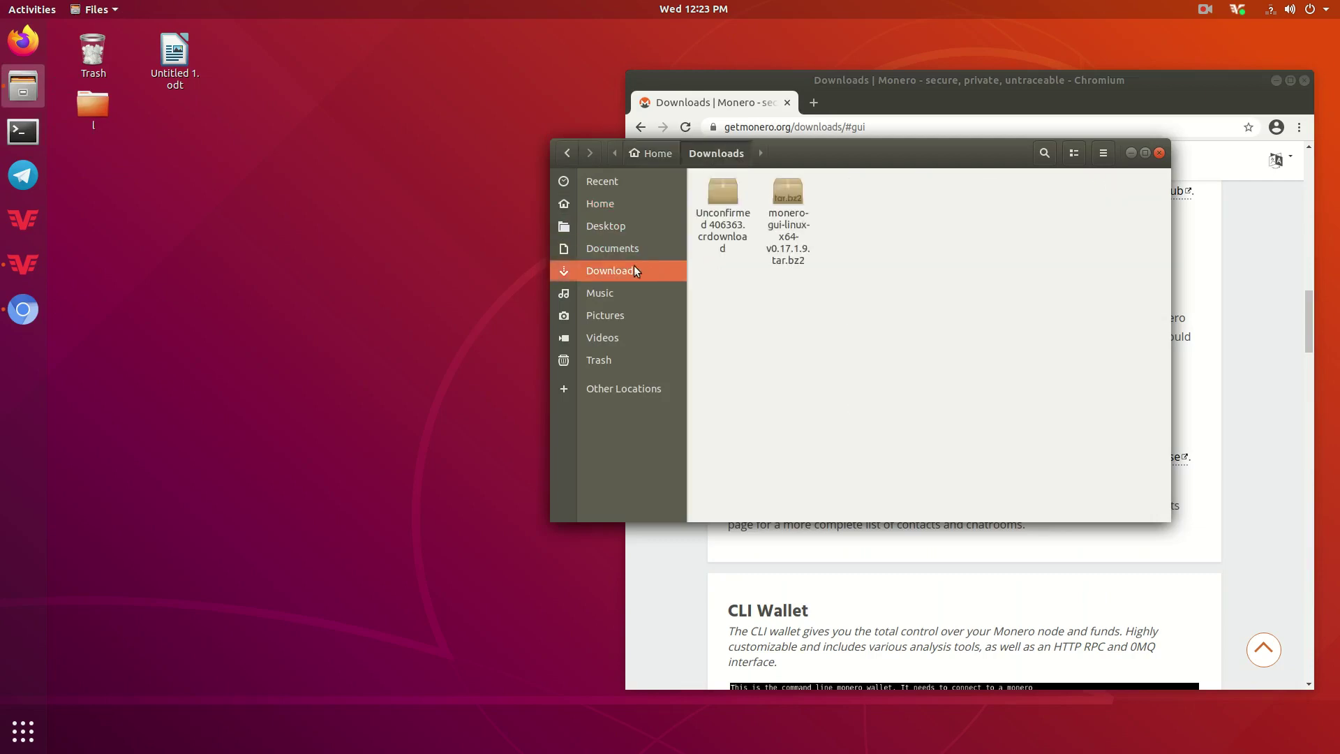
click(714, 192)
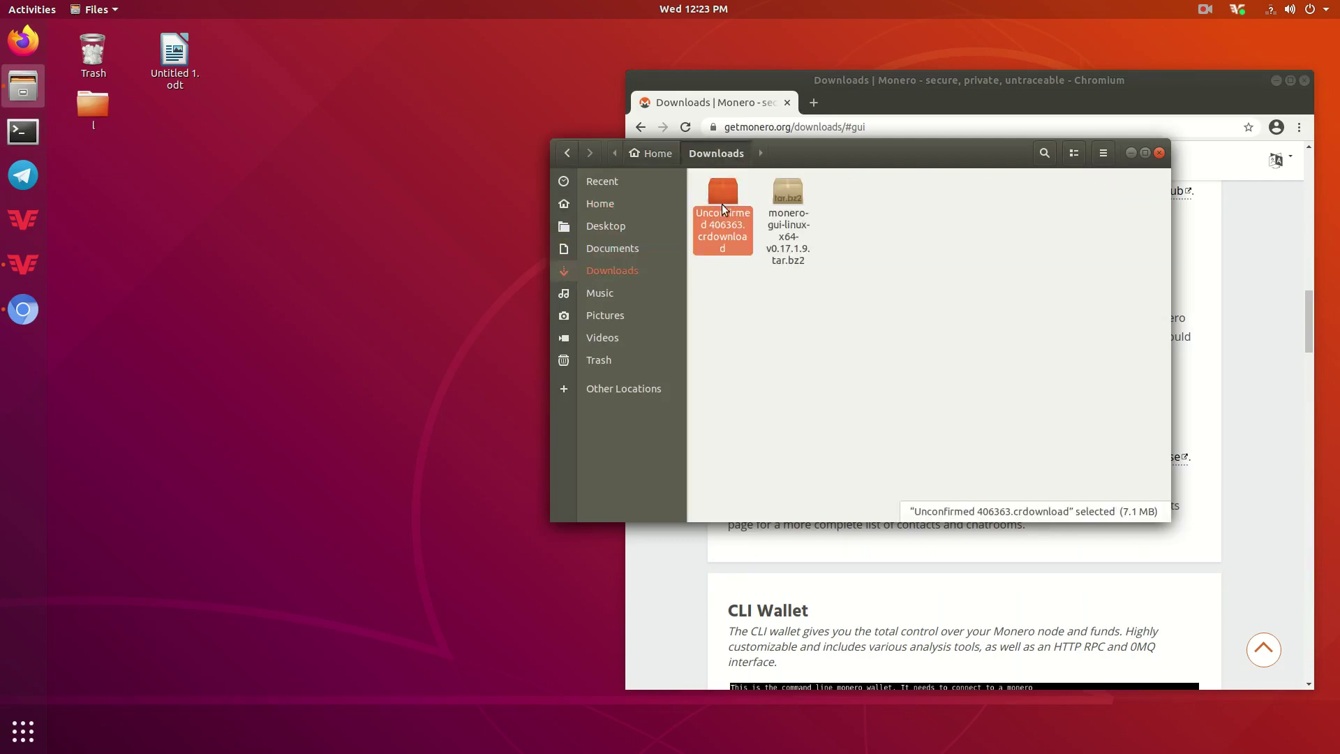
click(785, 201)
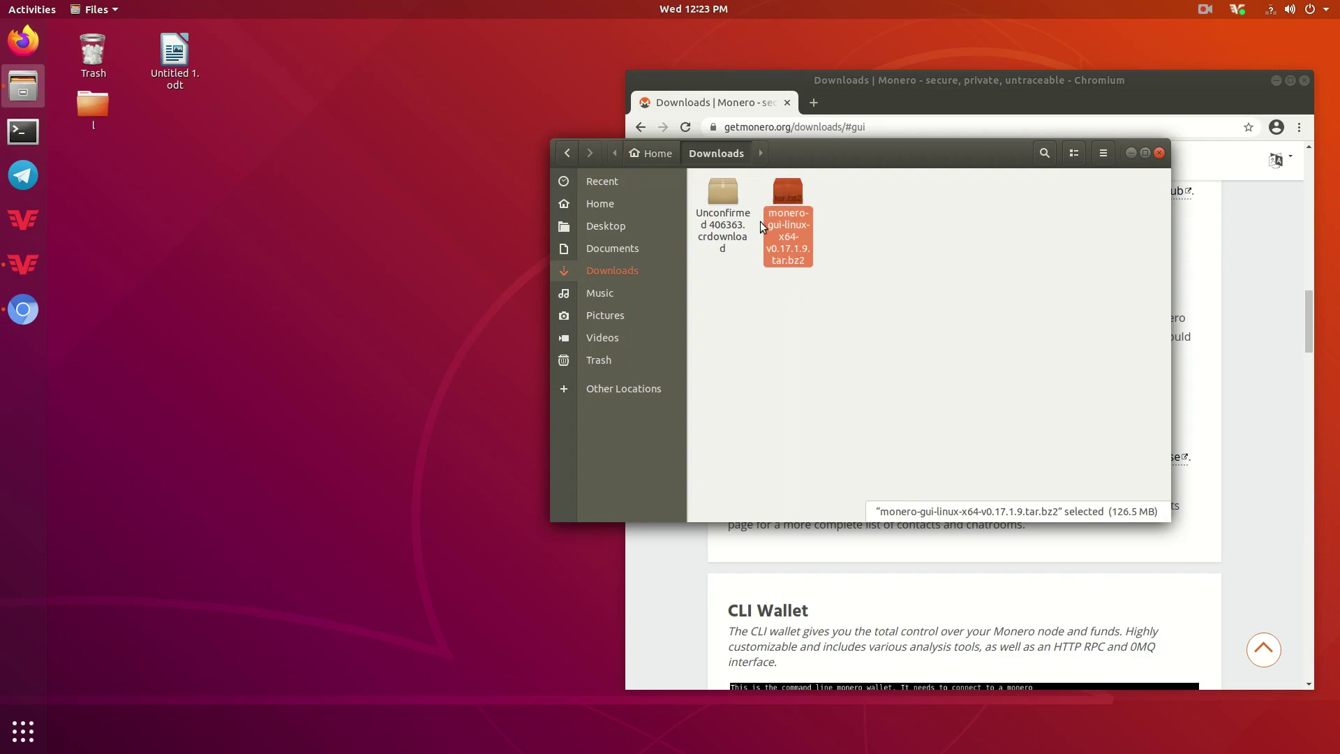
drag(815, 162, 437, 172)
click(424, 313)
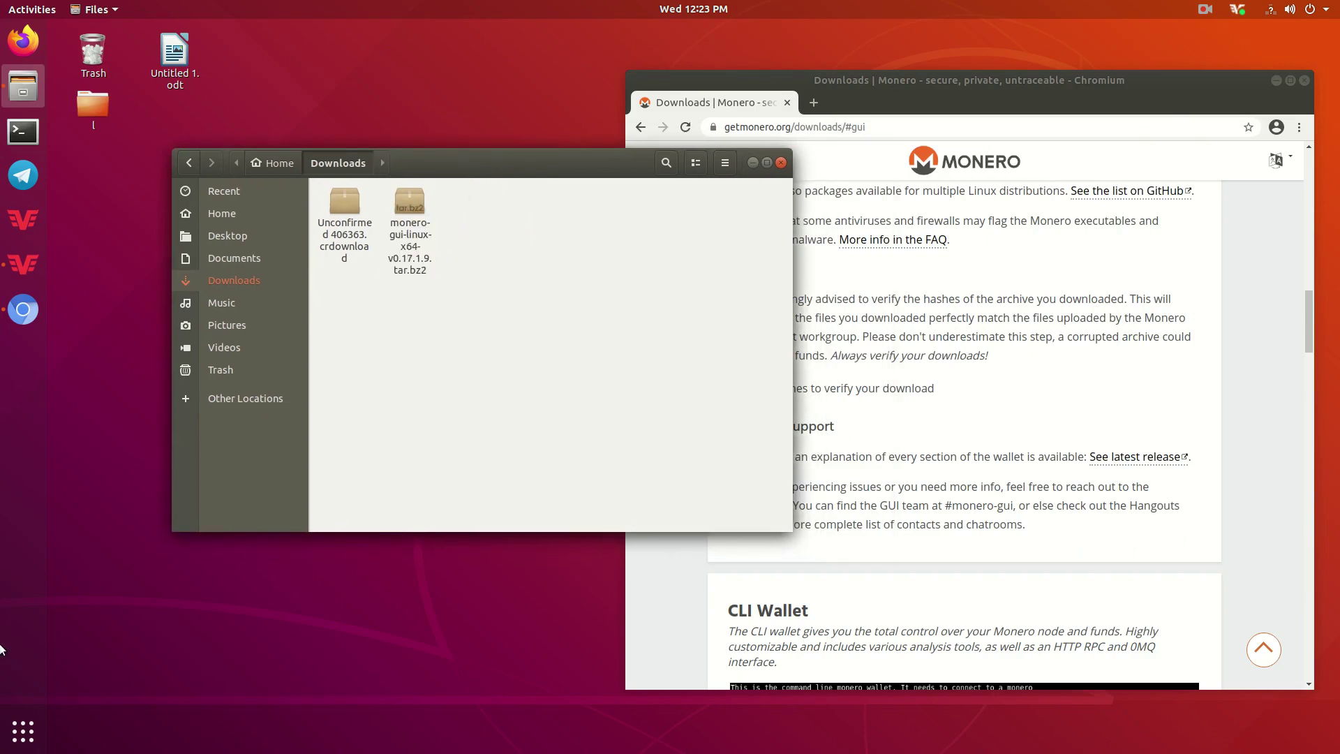
Launch GtkHash and compute the hashes of monero-gui-linux-x64-v0.17.1.9.tar.bz2 from Downloads.
click(23, 731)
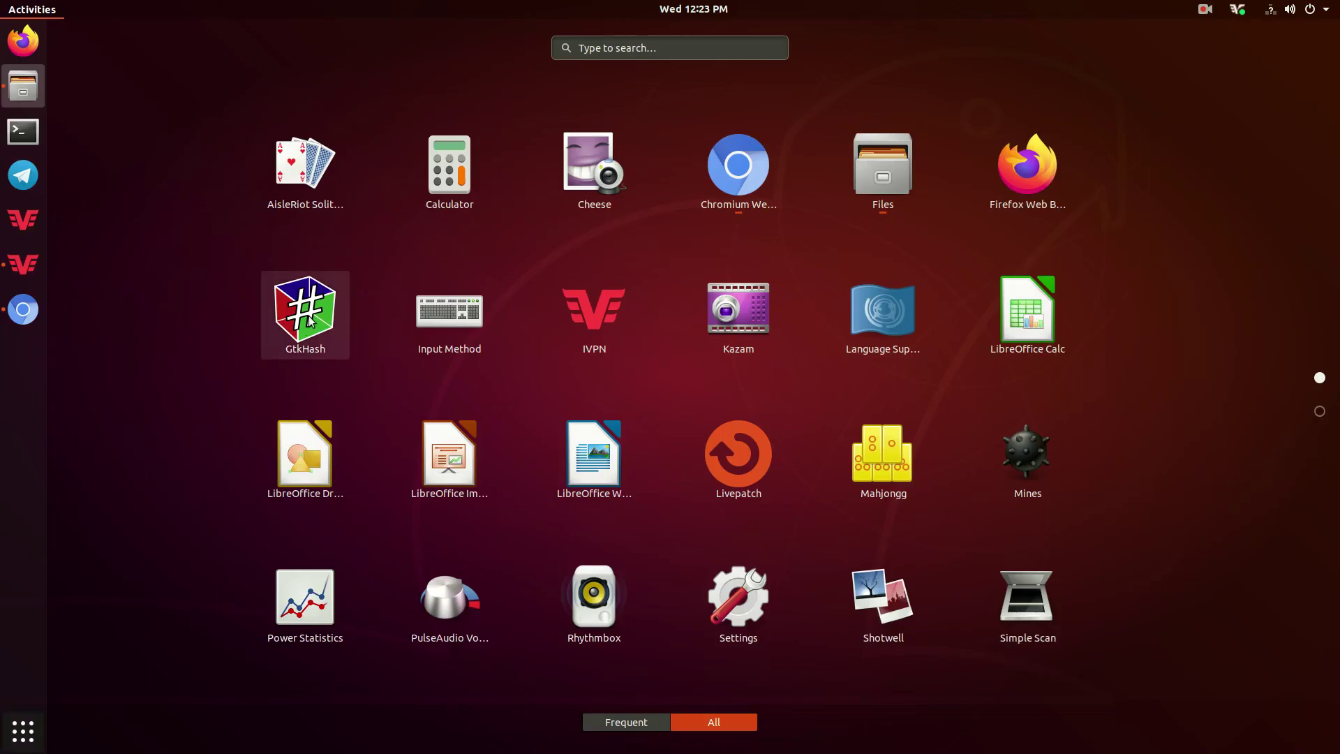
click(23, 731)
click(23, 731)
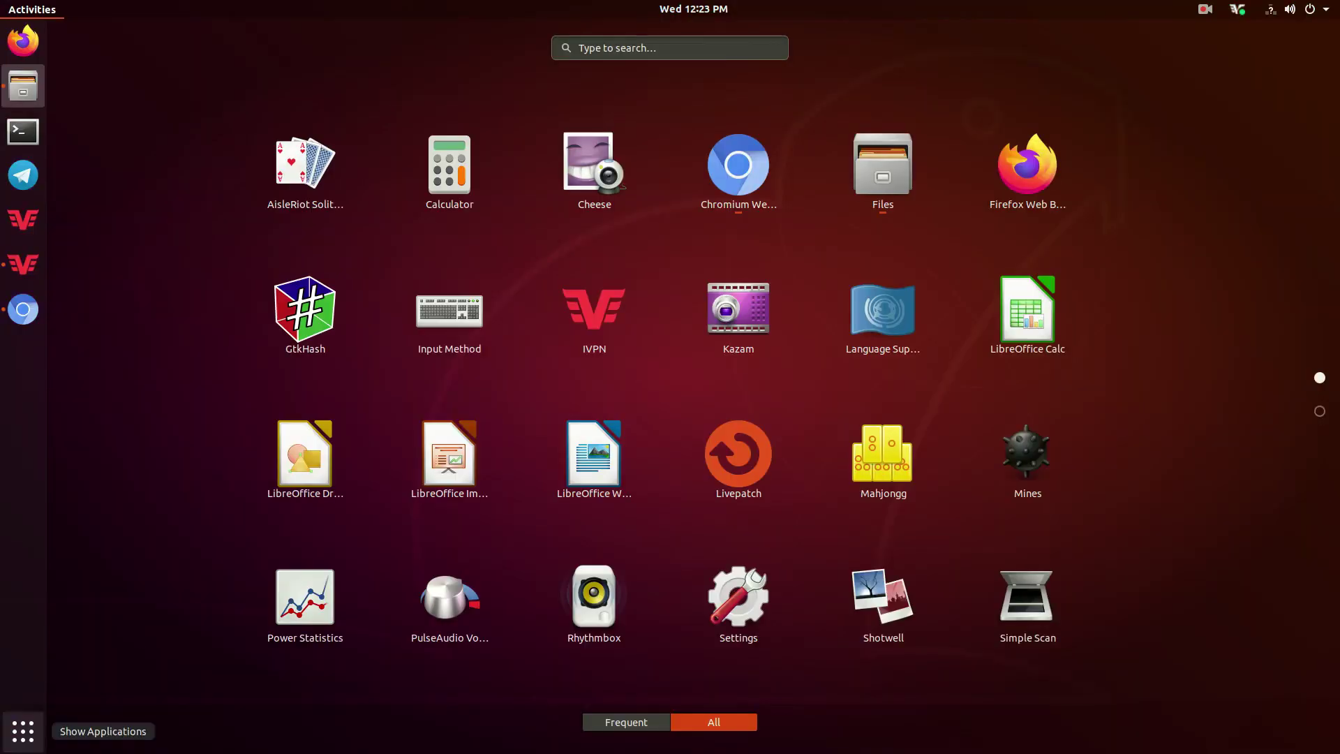
click(288, 333)
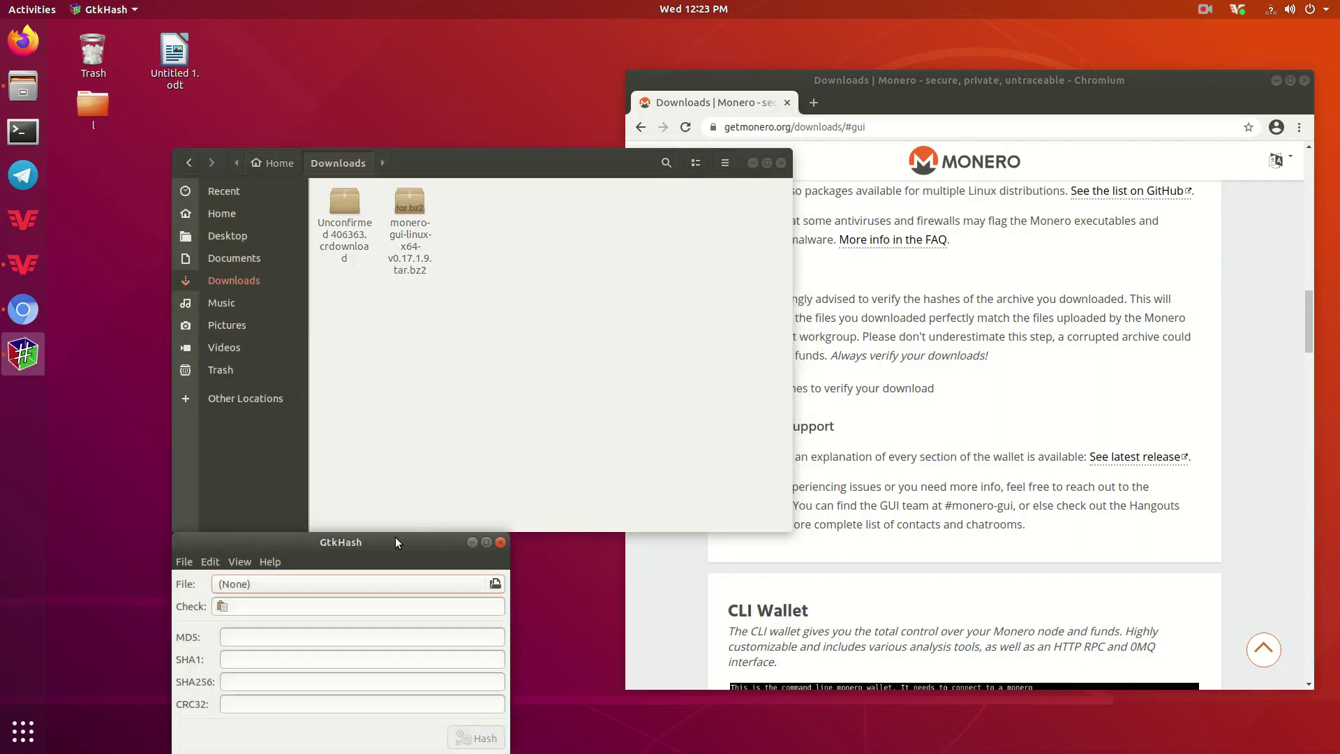
drag(381, 539, 923, 371)
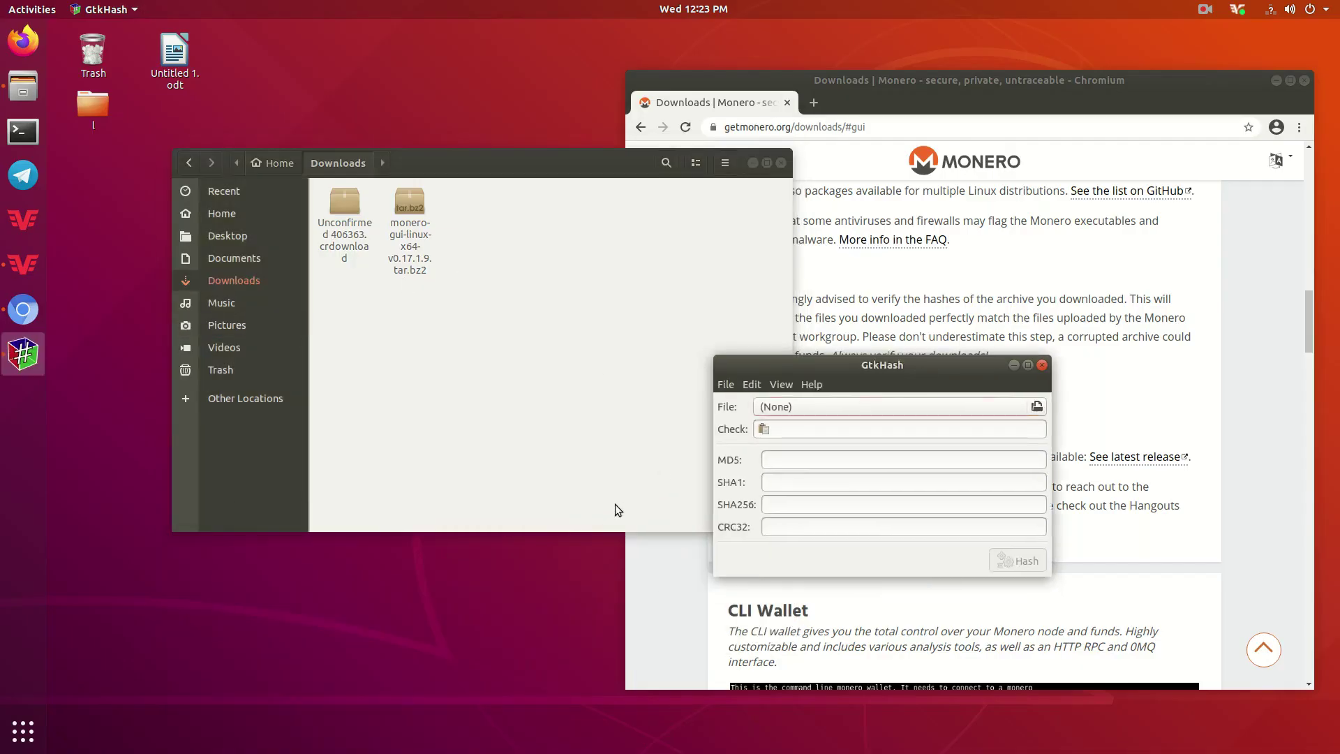
click(812, 407)
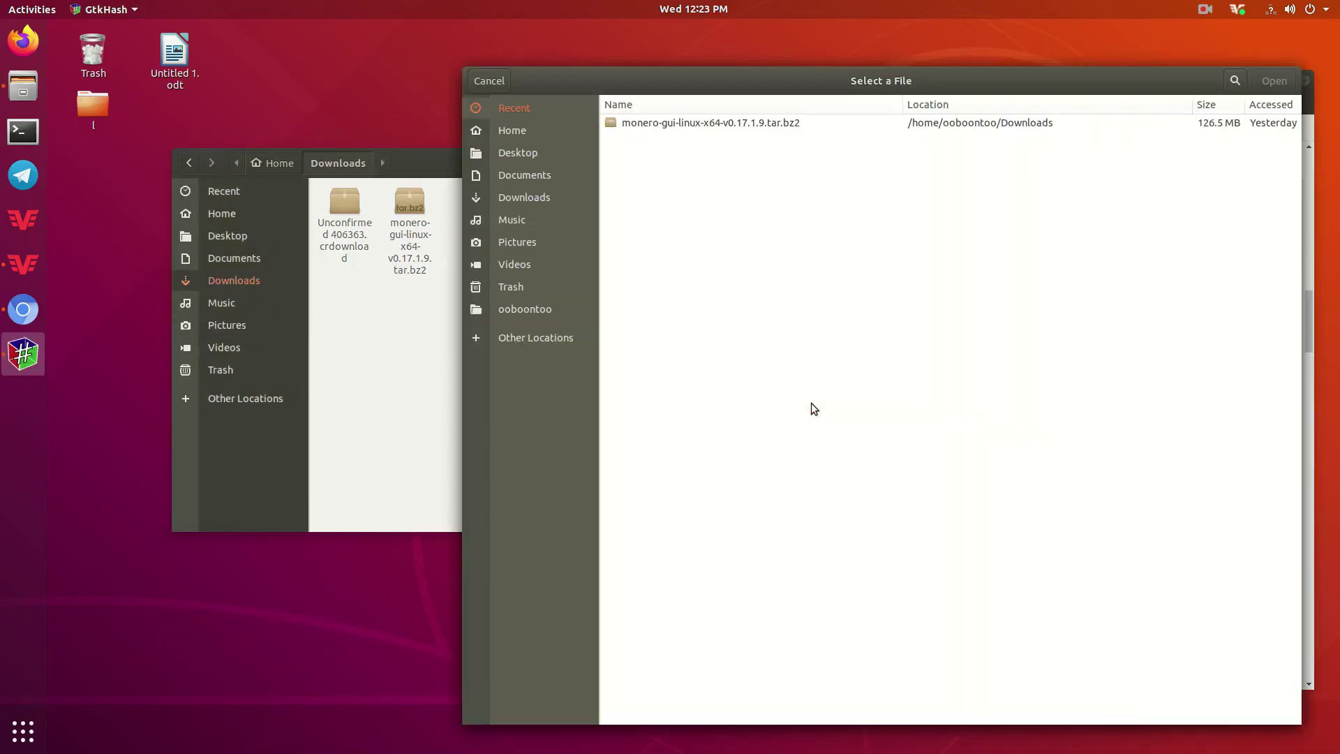
click(538, 196)
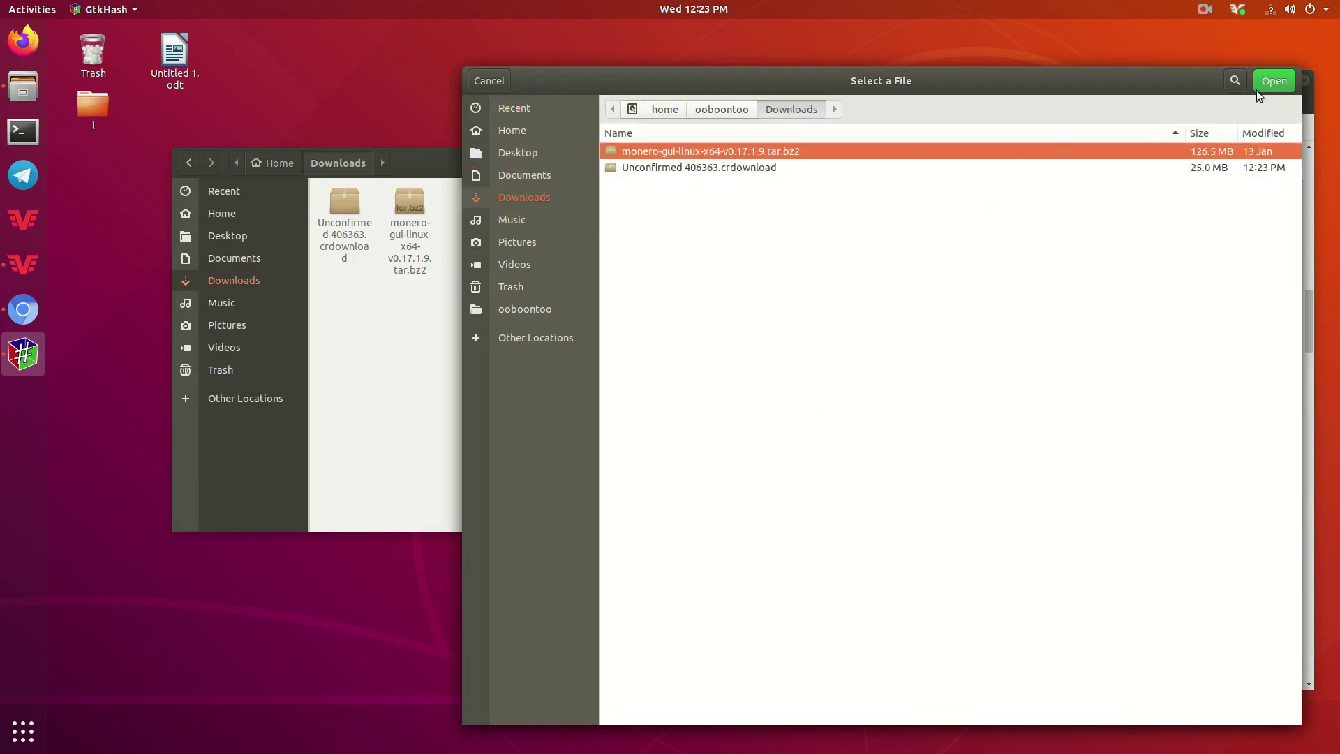
click(1280, 81)
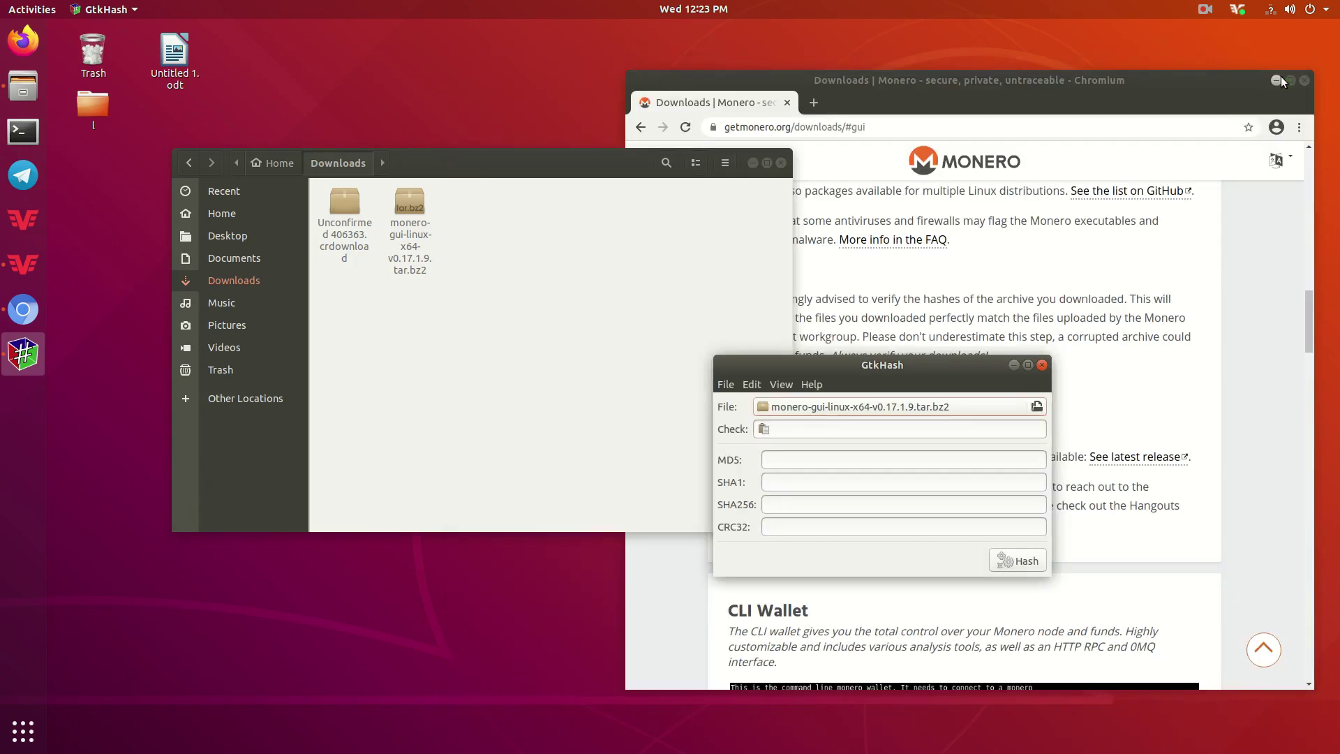
click(1023, 561)
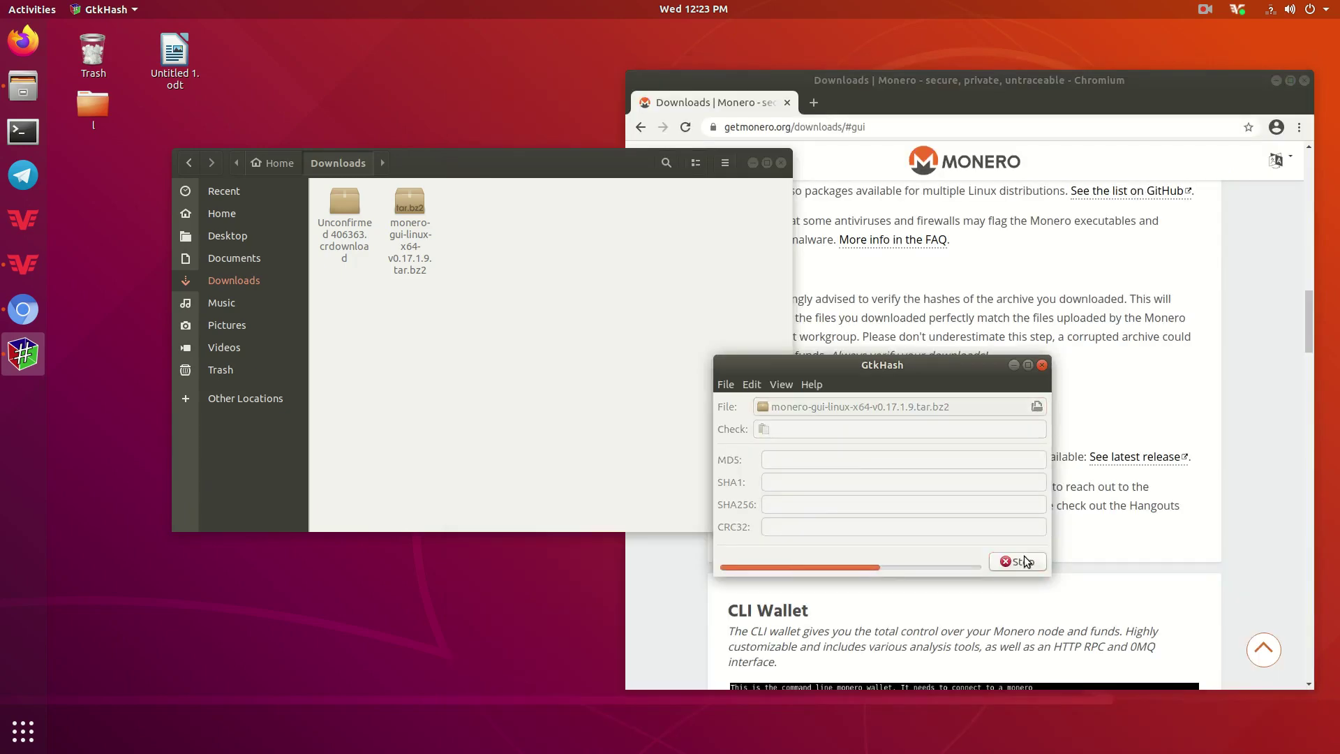
Copy the SHA256 hash value and move GtkHash to the lower left.
double_click(787, 505)
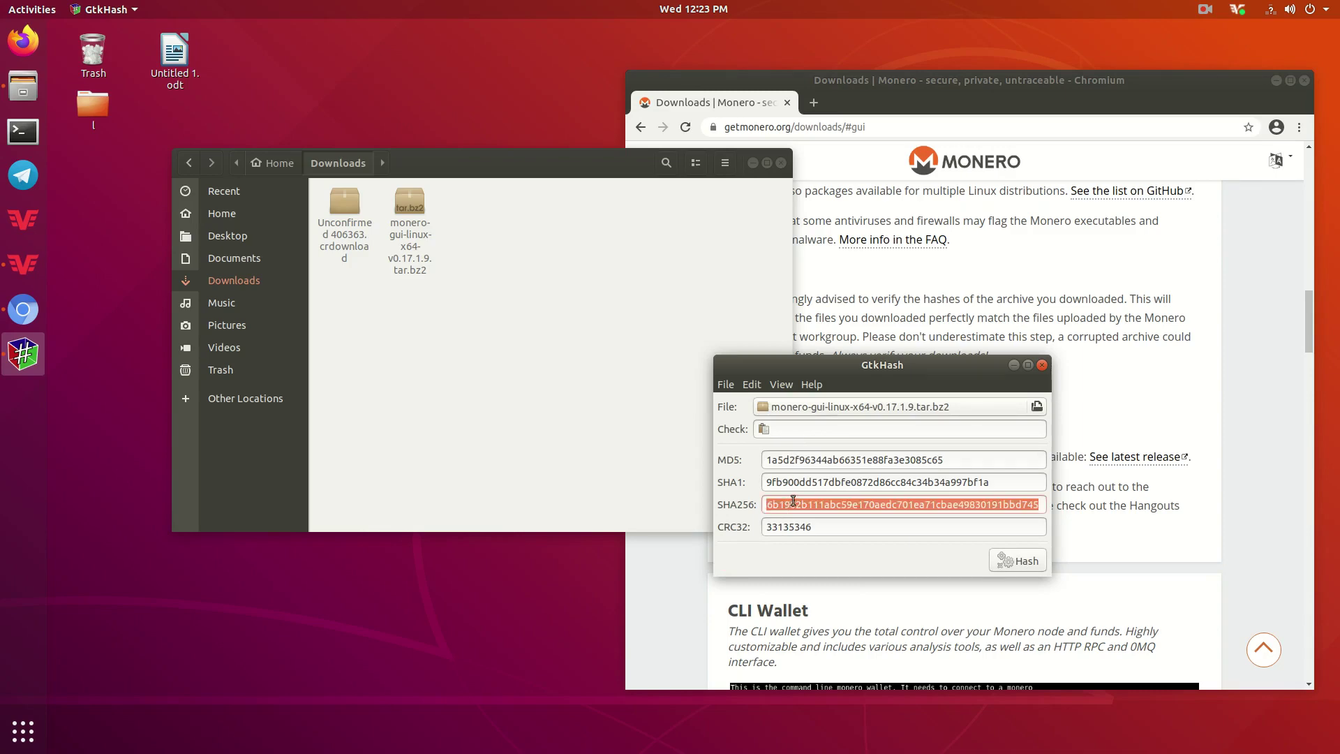
right_click(795, 501)
click(816, 529)
drag(930, 365, 391, 455)
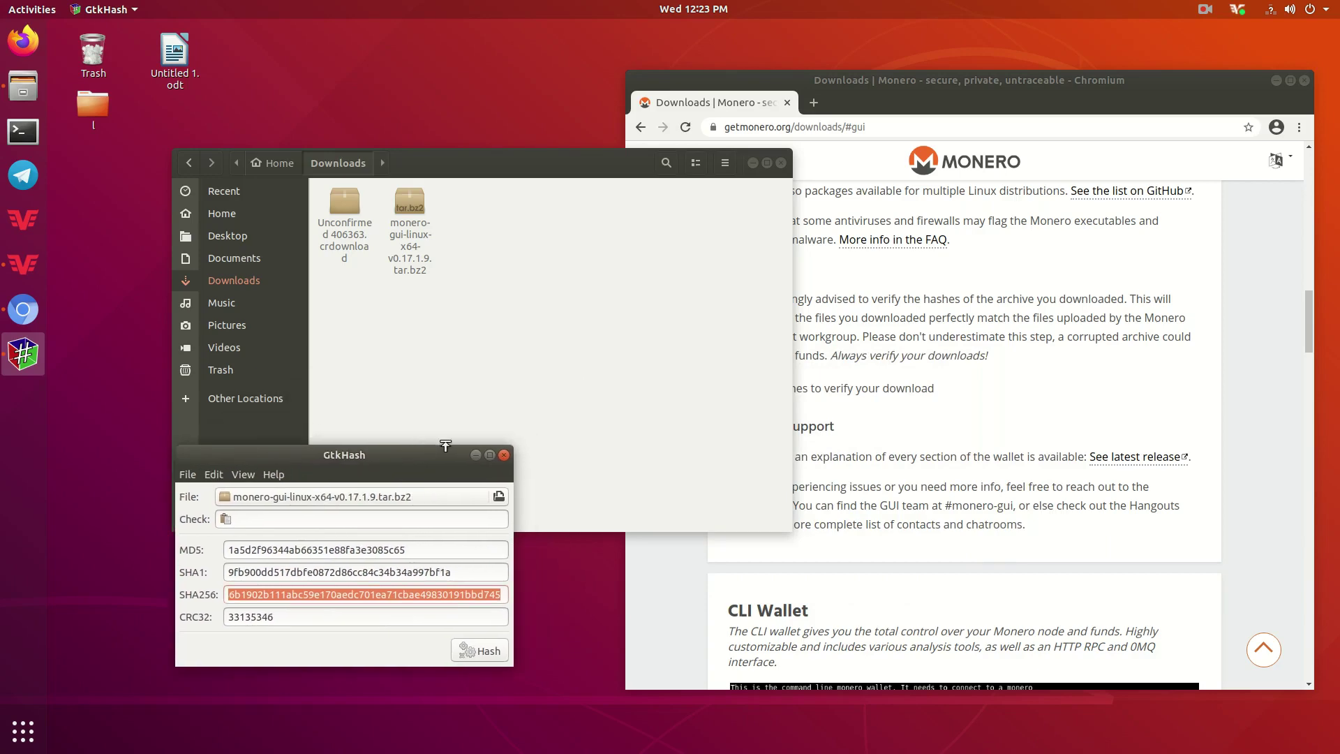
click(1081, 391)
Expand the download hashes list and search the page for the copied SHA256, matching Linux 64-bit.
click(1081, 391)
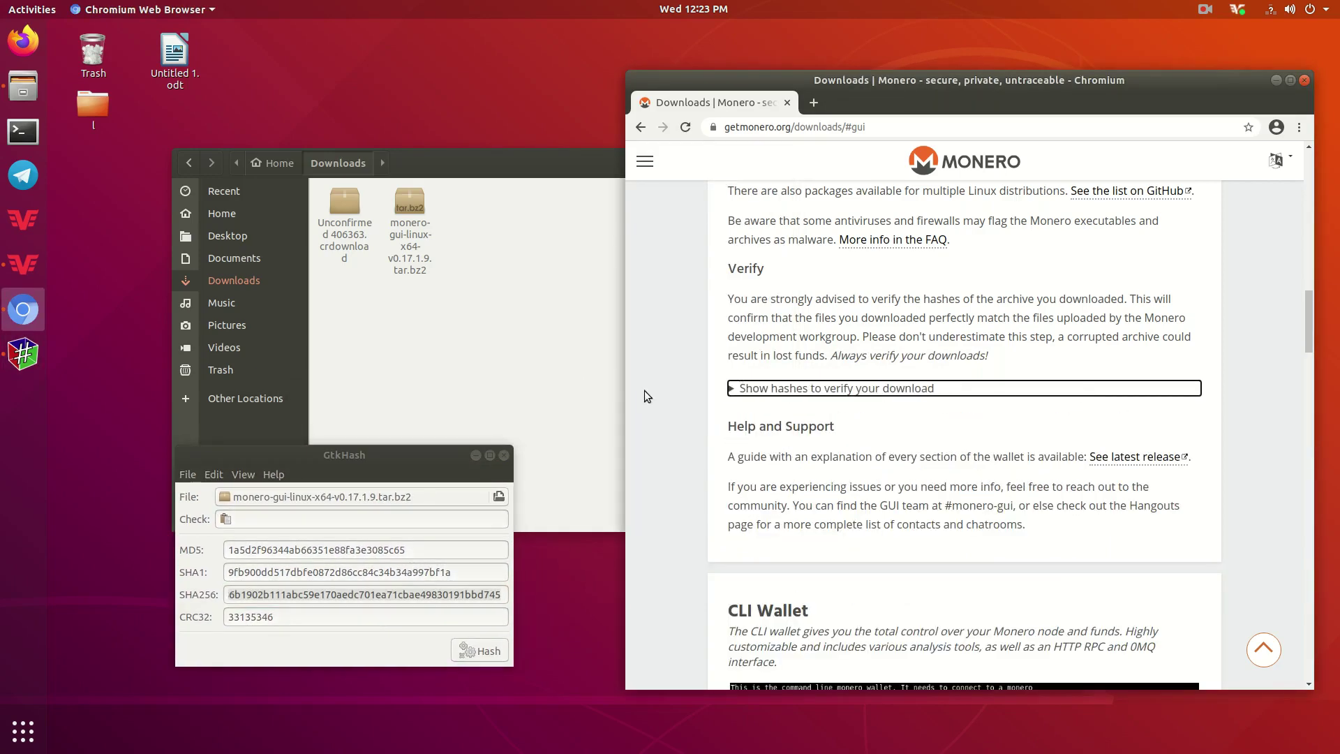
scroll(768, 302, down, 2)
click(768, 312)
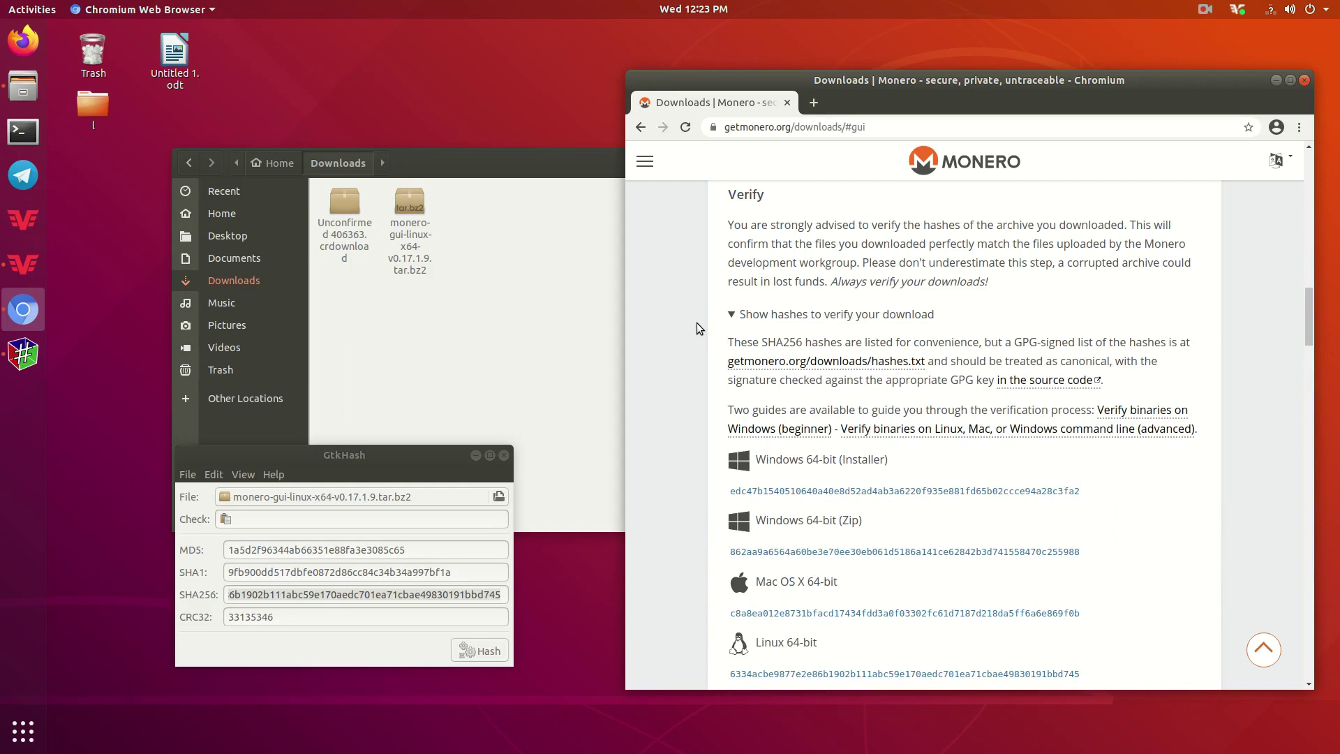
key(ctrl+f)
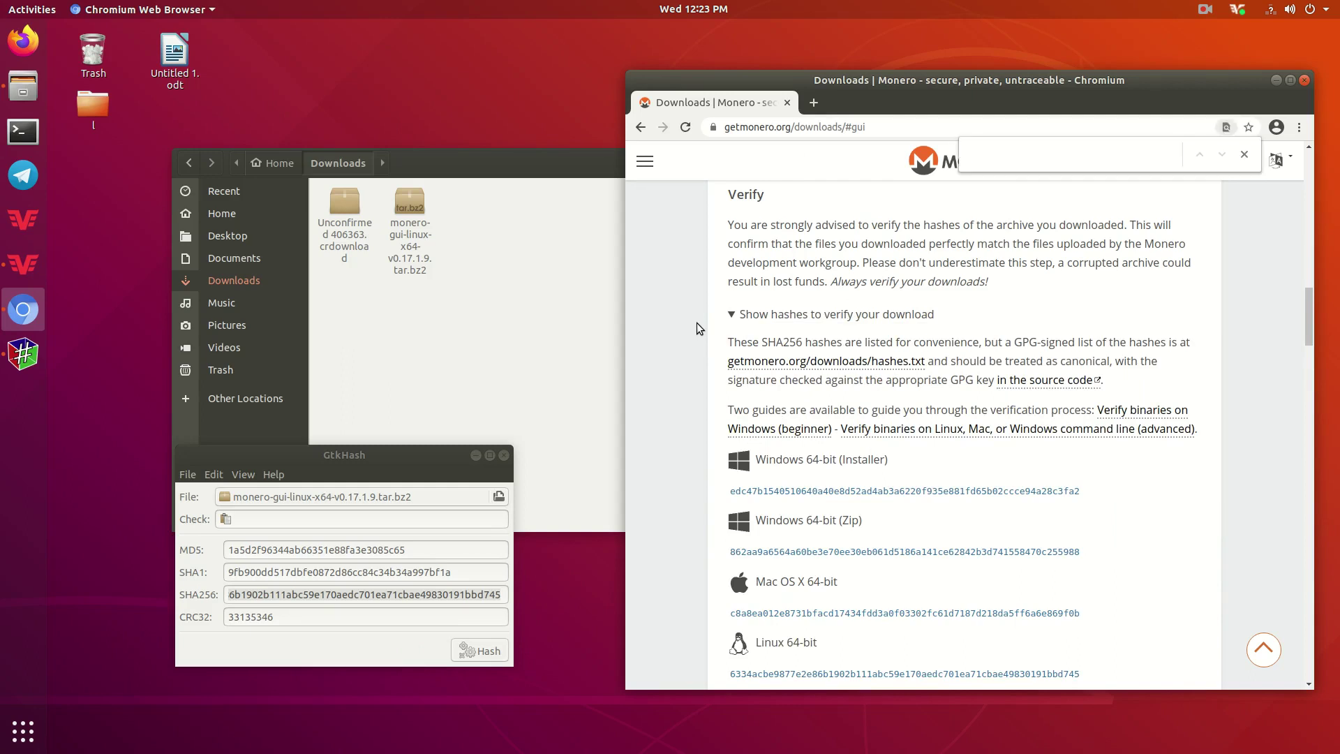
key(ctrl+v)
scroll(1068, 291, down, 4)
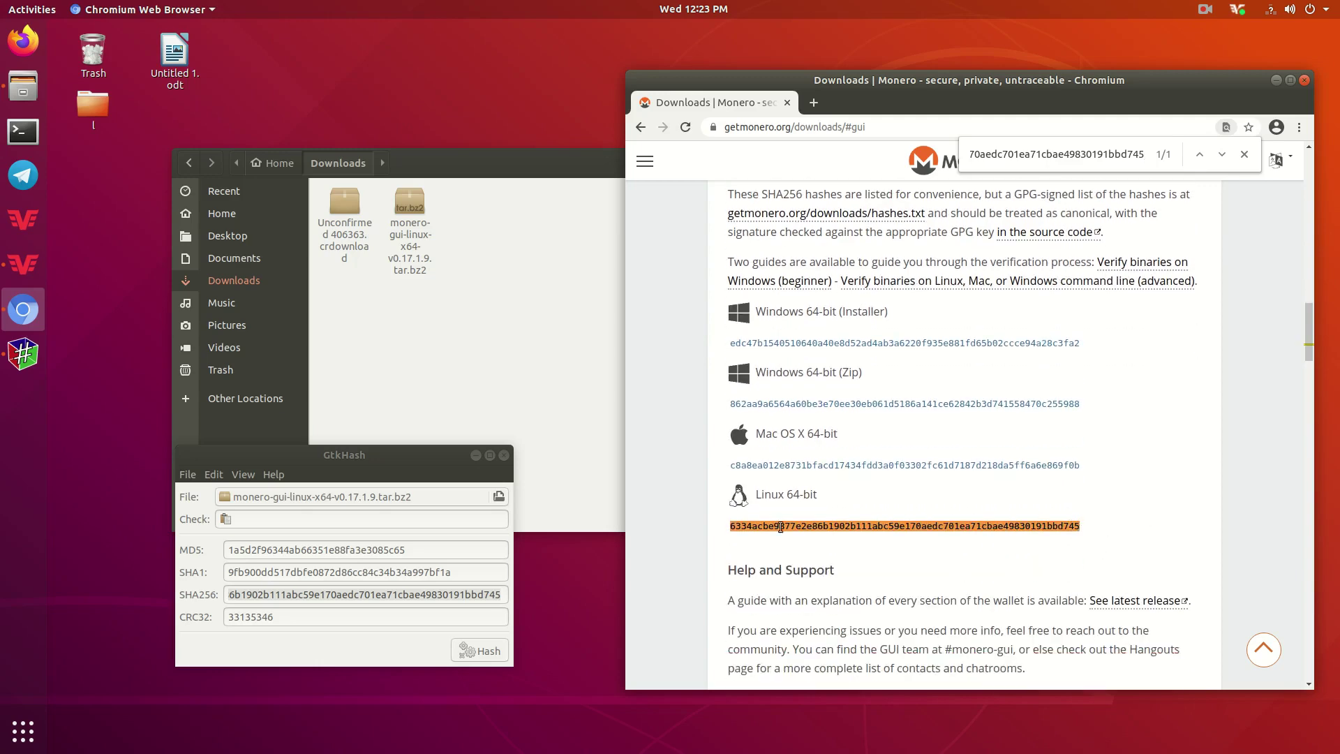
drag(730, 527, 1079, 528)
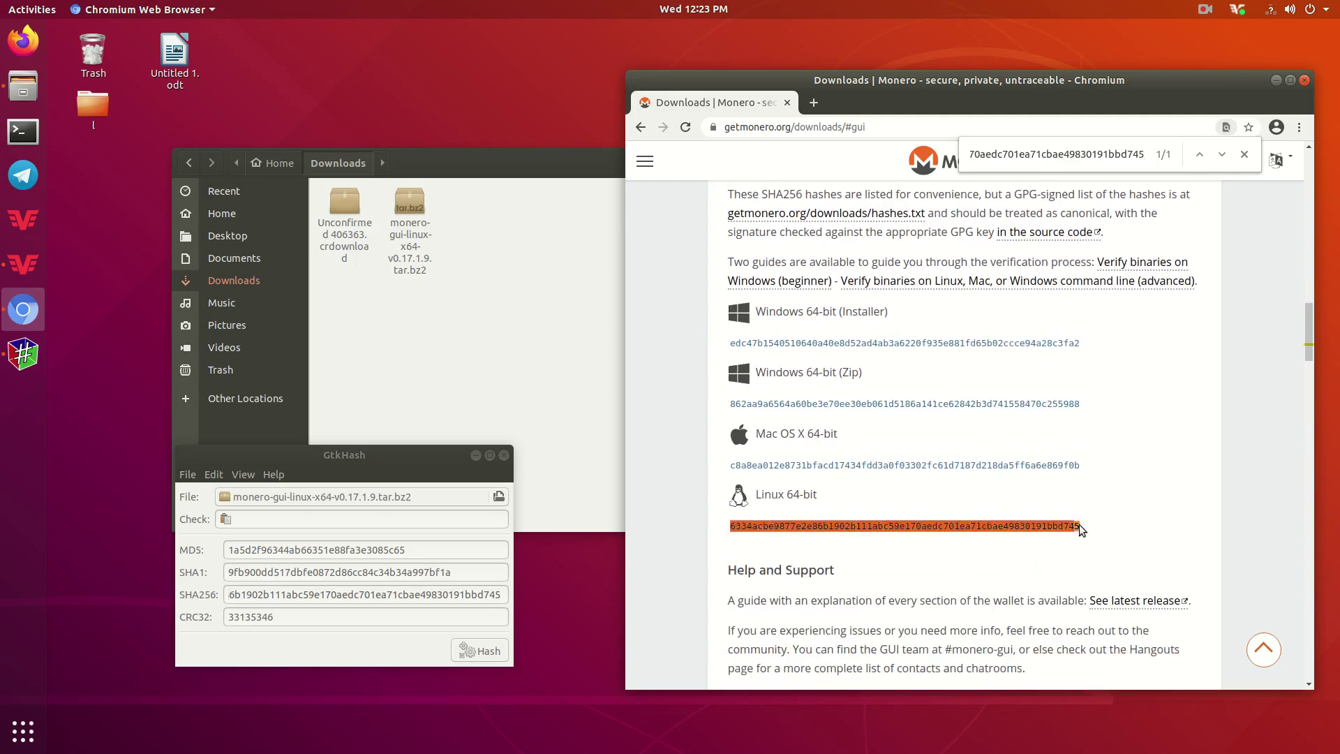
click(1089, 525)
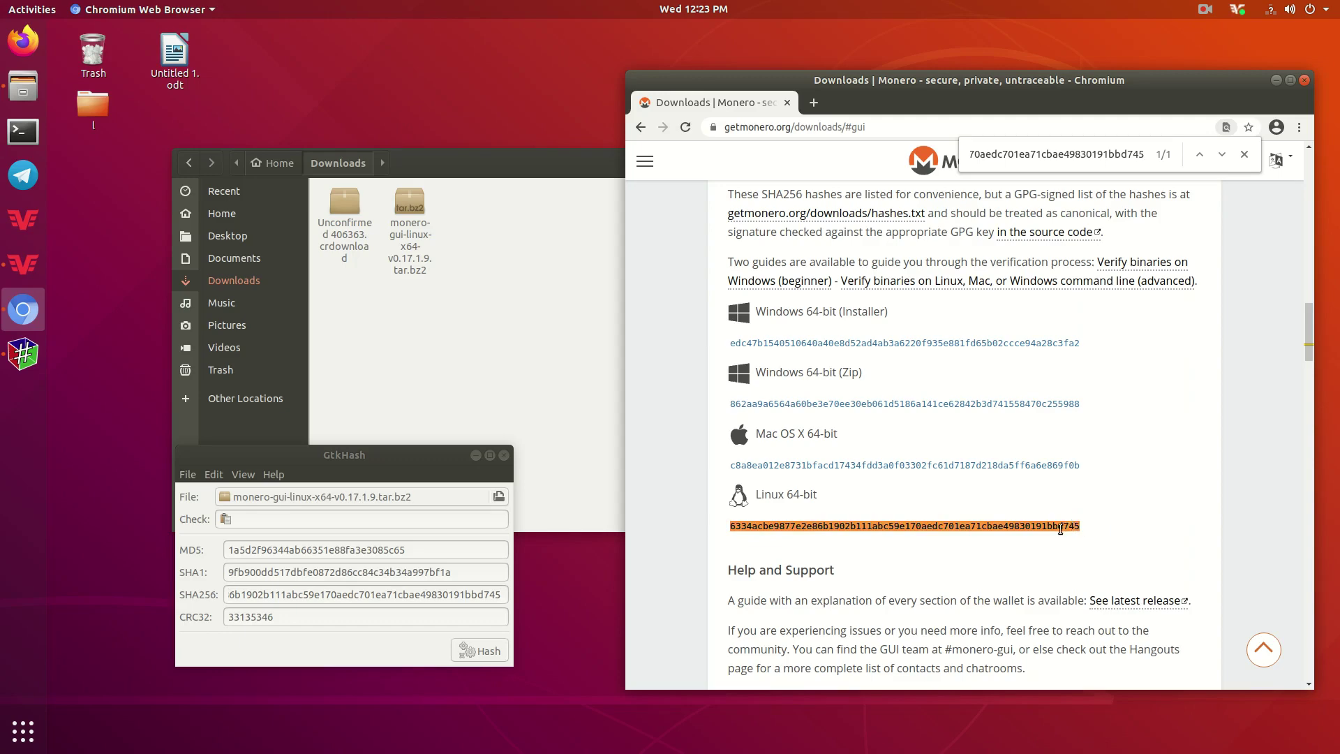
Close the browser and GtkHash, then extract the Monero tar.bz2 archive into Downloads.
click(1305, 79)
drag(571, 163, 990, 140)
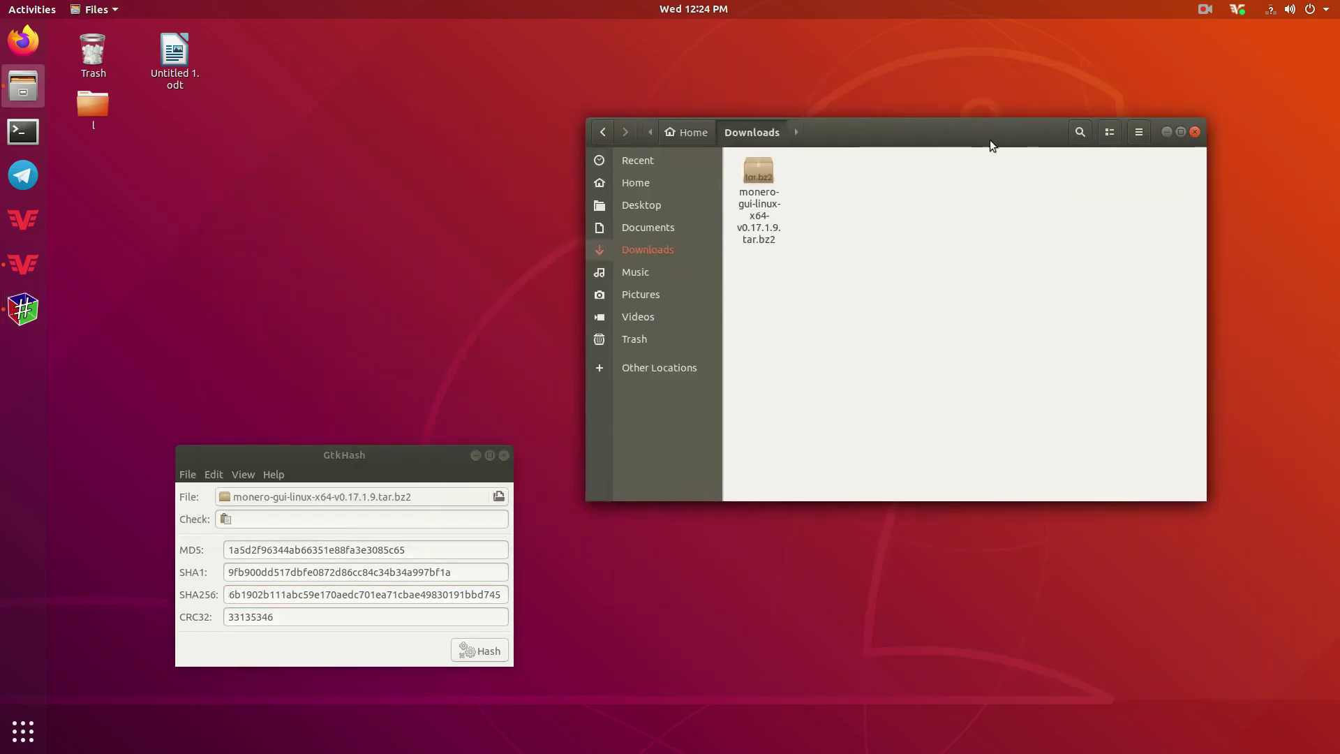
click(504, 455)
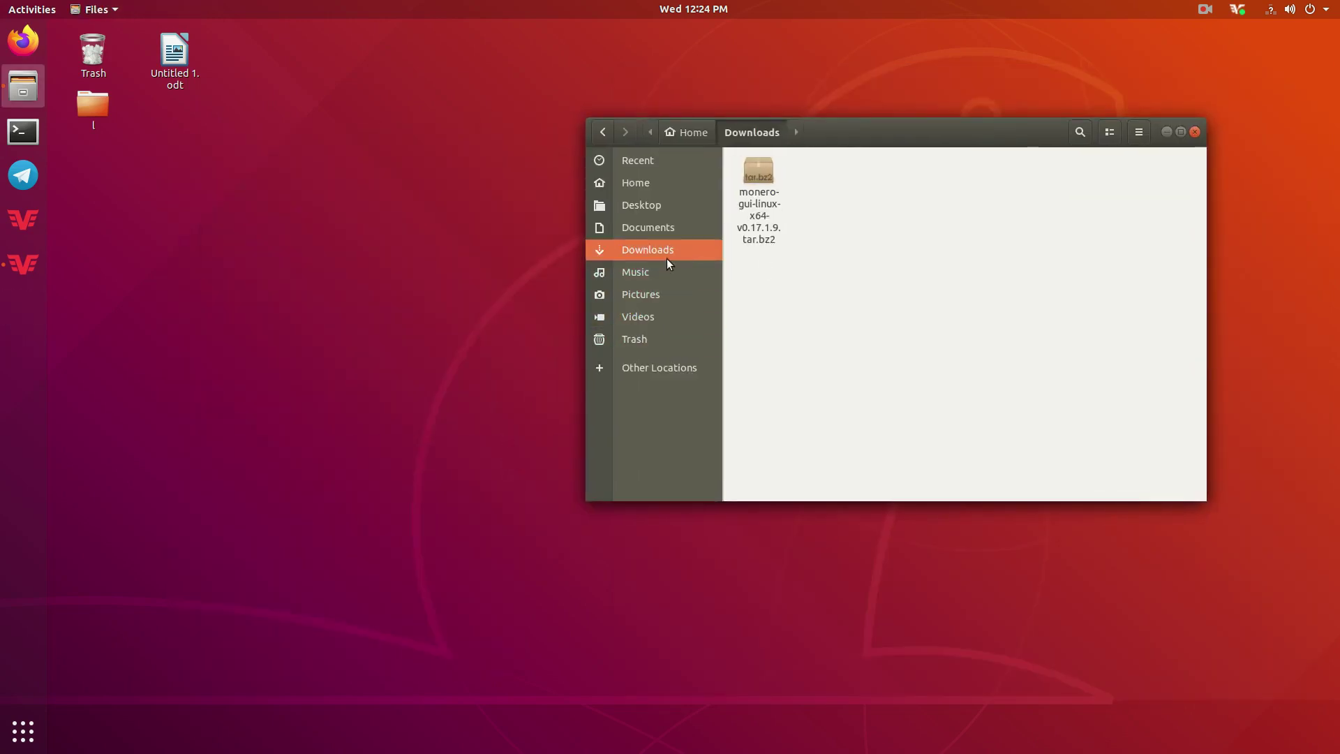
click(769, 167)
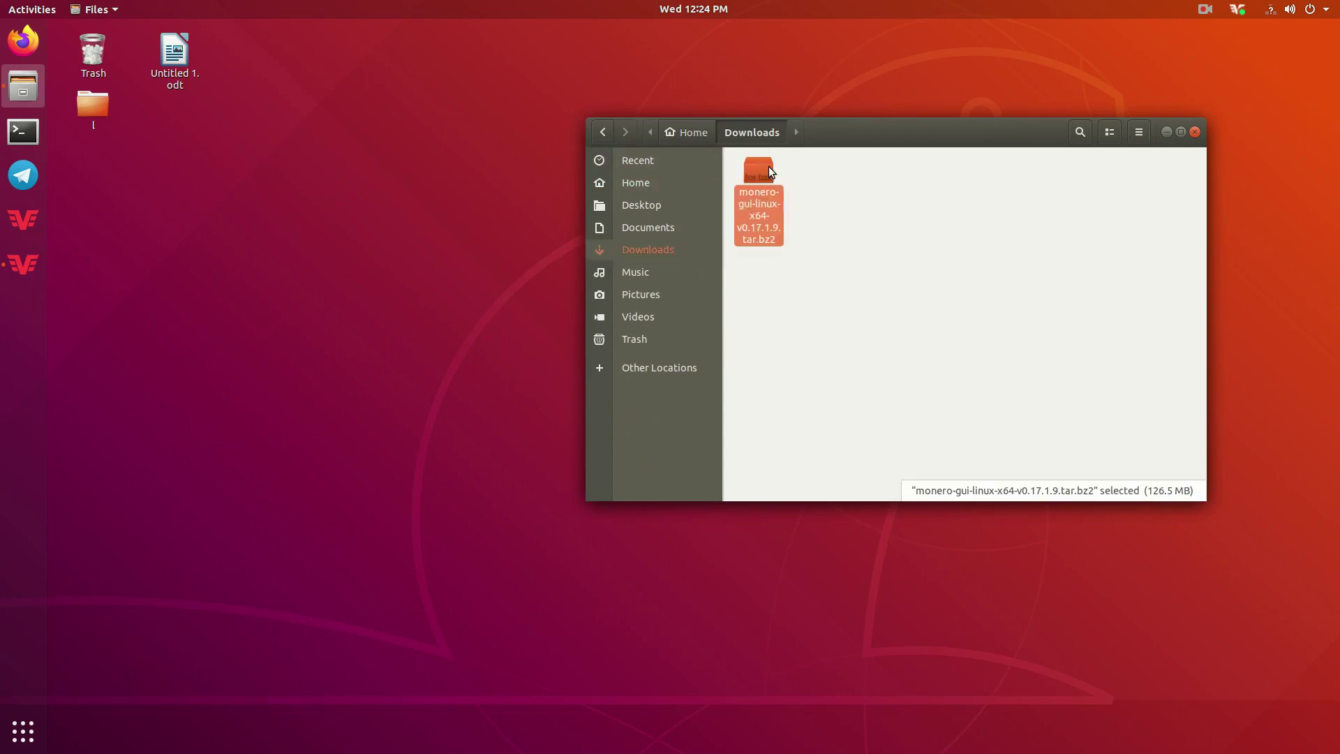
right_click(766, 176)
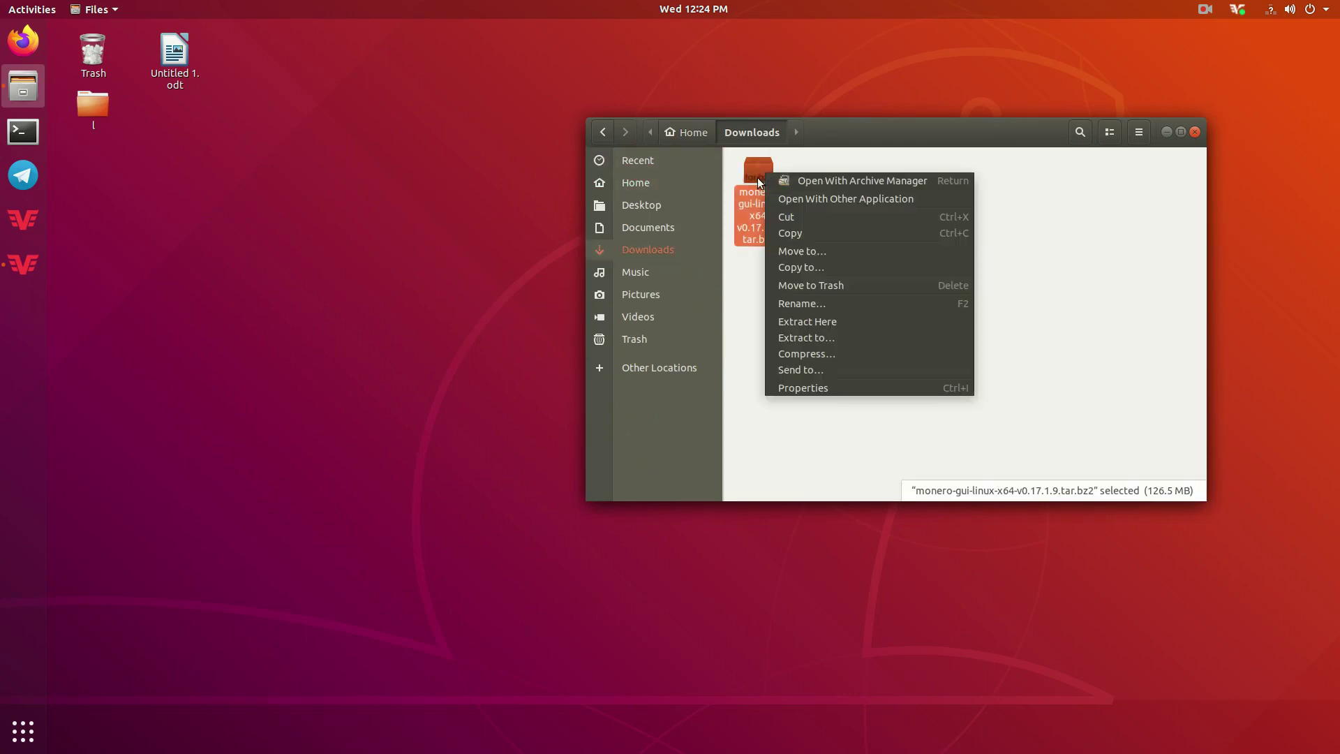
click(838, 316)
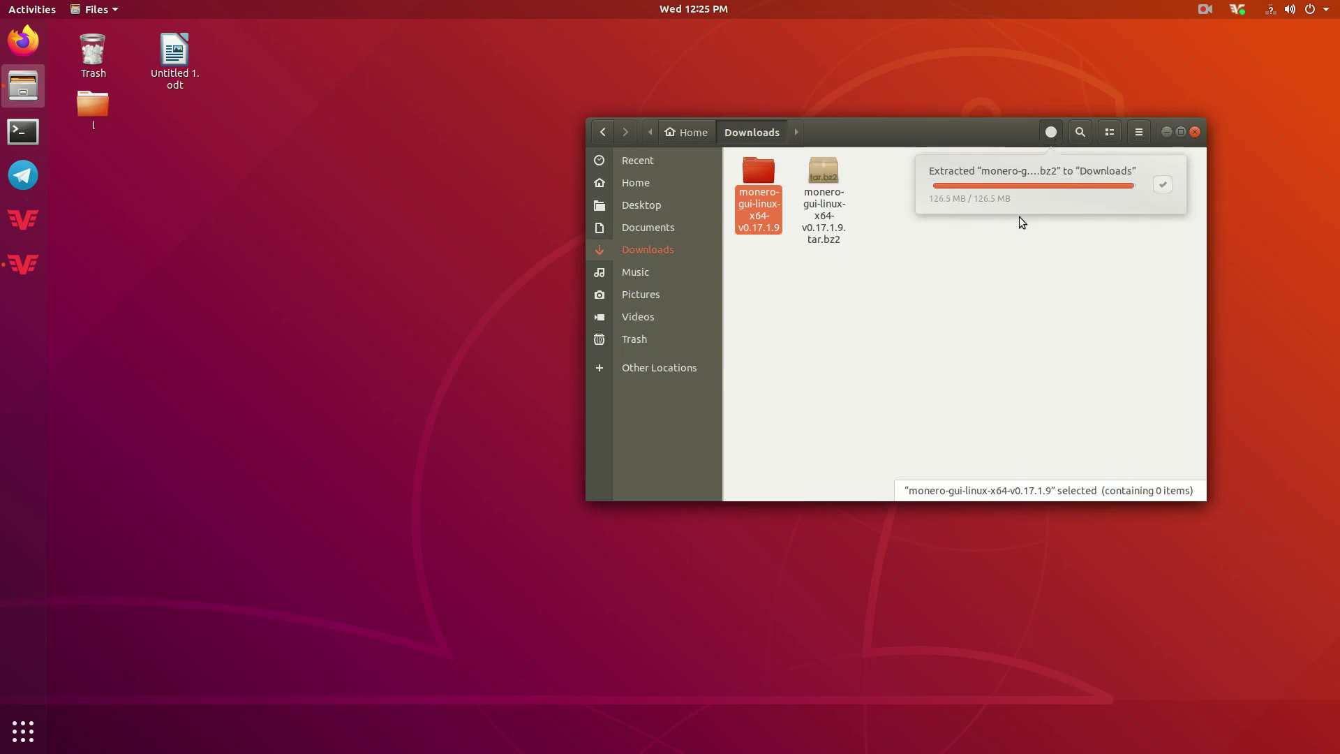
click(745, 360)
Move the extracted monero-gui-linux-x64-v0.17.1.9 folder to the Desktop.
click(751, 166)
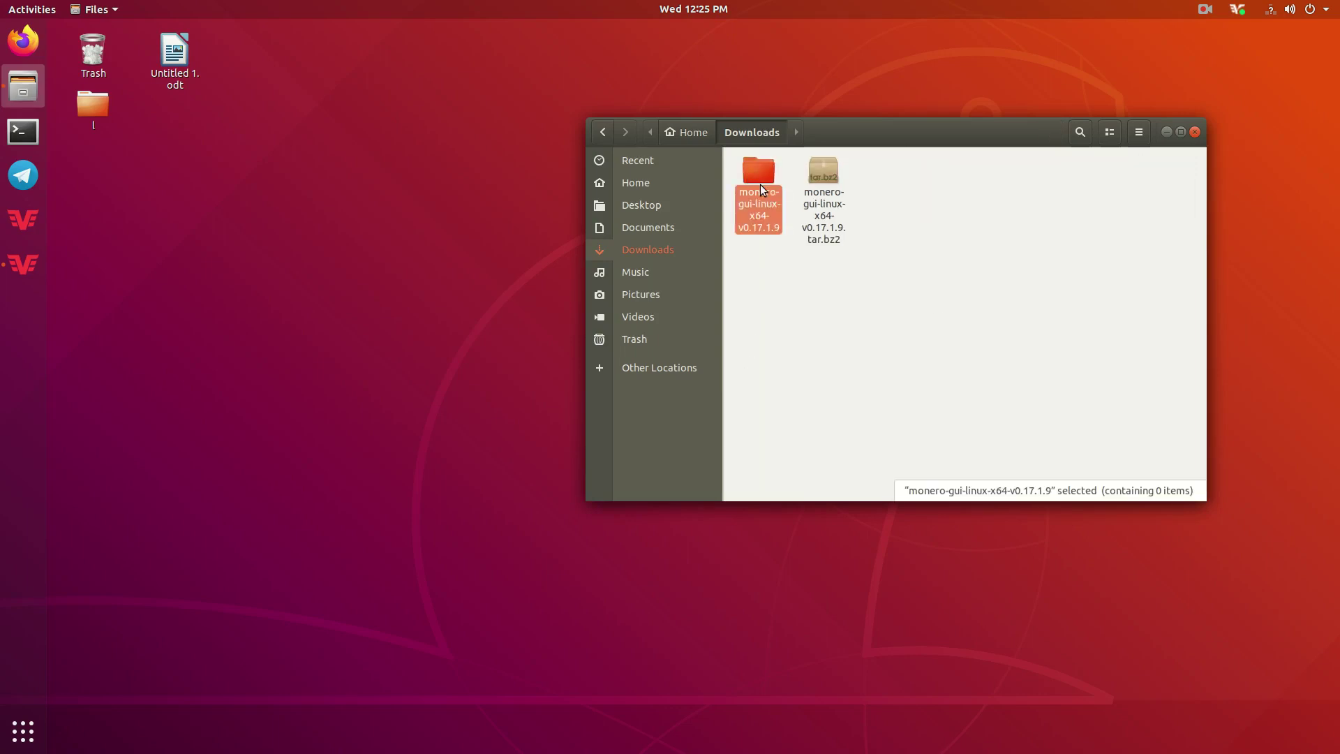
right_click(758, 173)
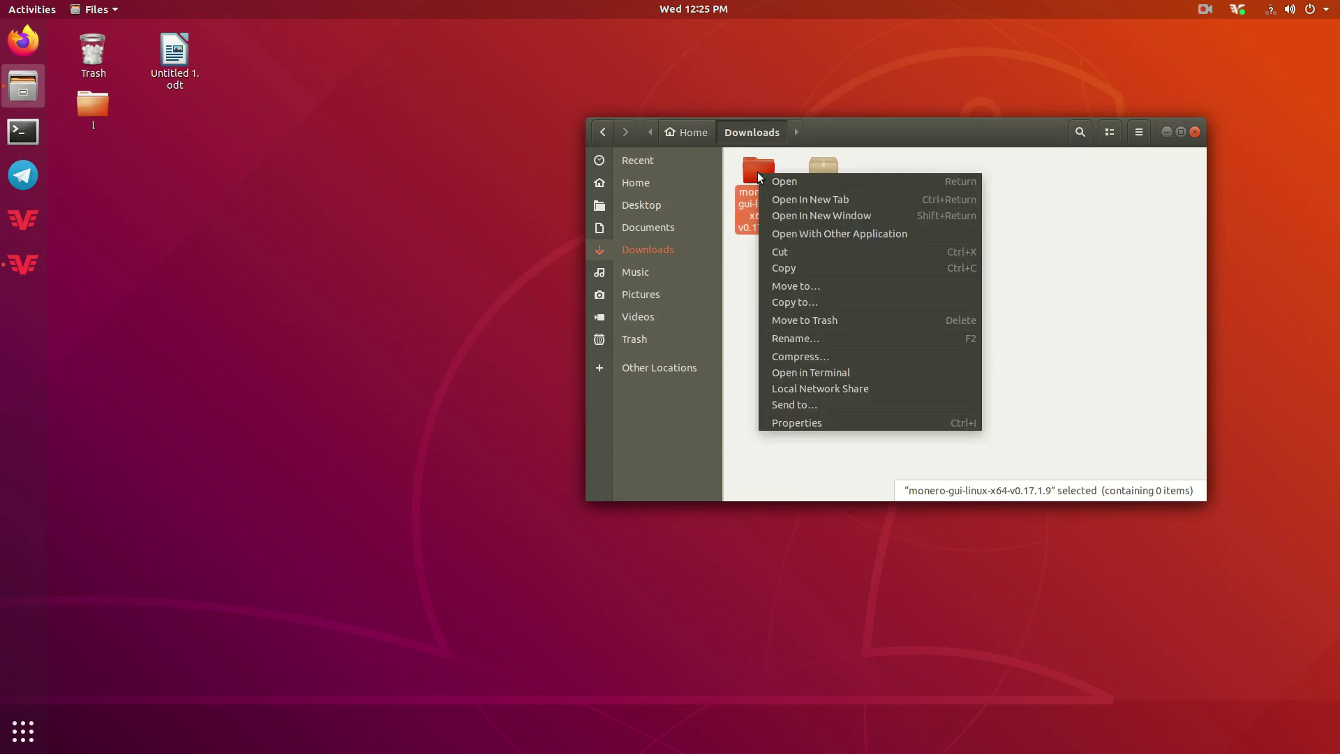
click(805, 287)
click(525, 109)
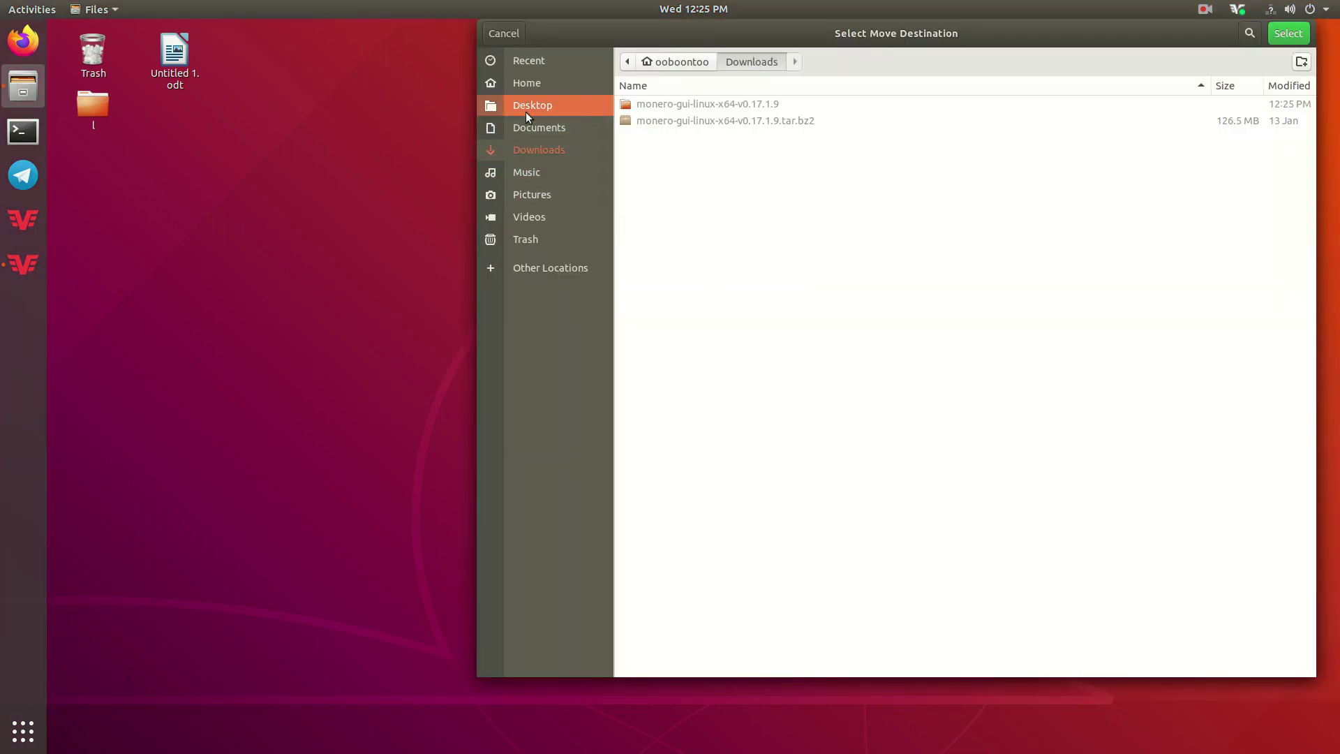
click(1287, 35)
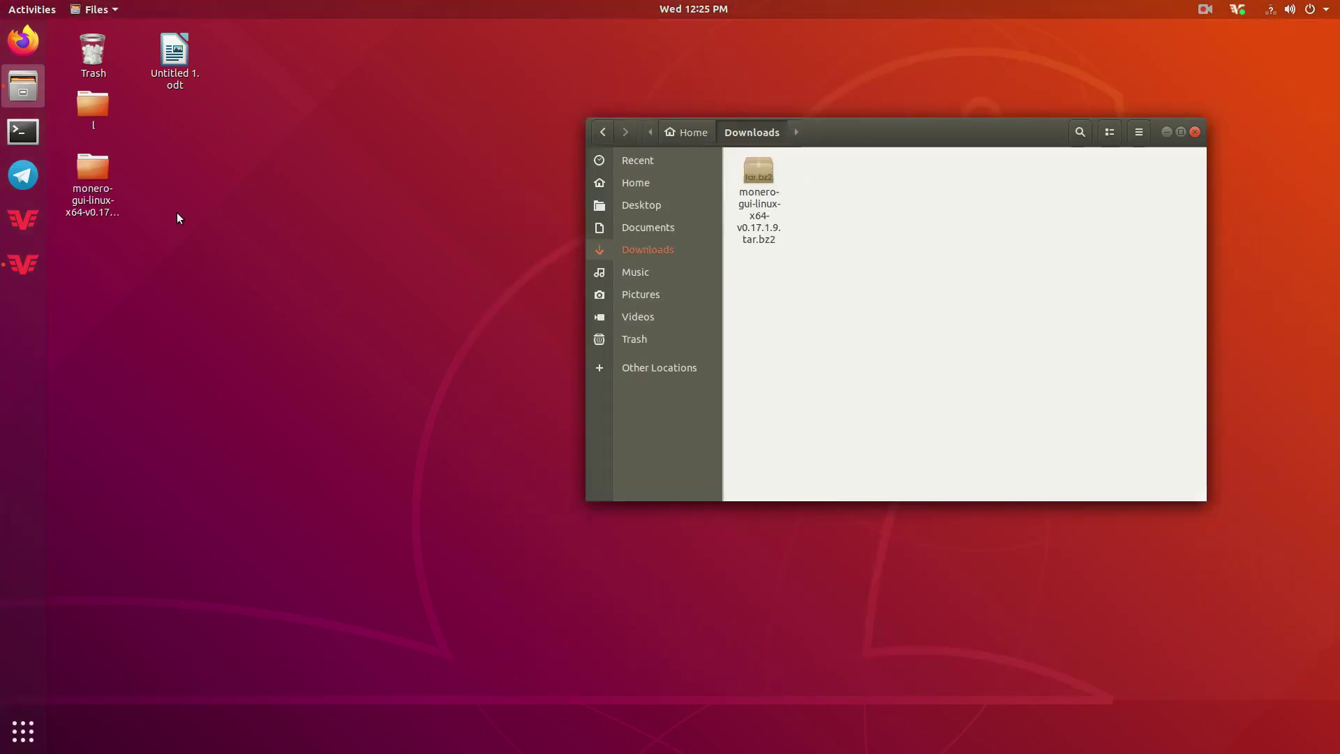
Close the Files windows and select the monero-gui-linux-x64-v0.17.1.9 folder on the Desktop.
click(94, 172)
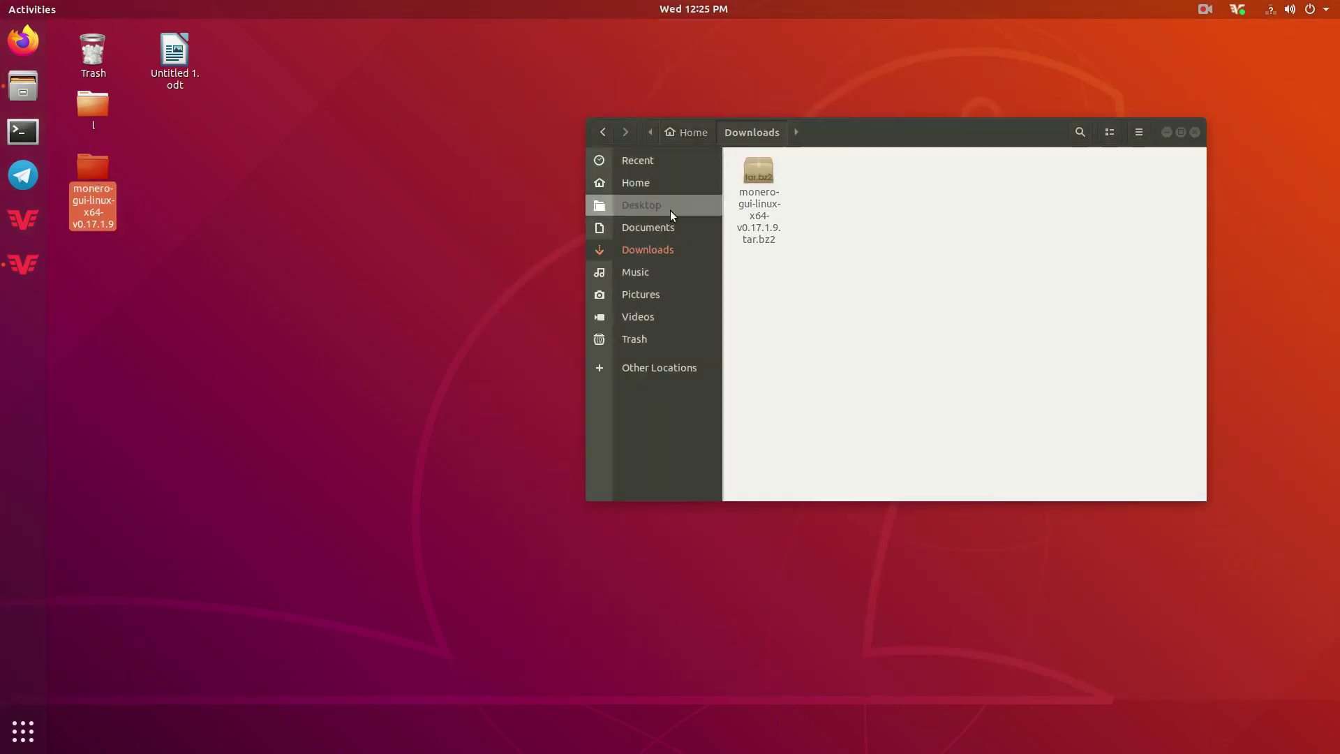
click(1194, 132)
click(106, 287)
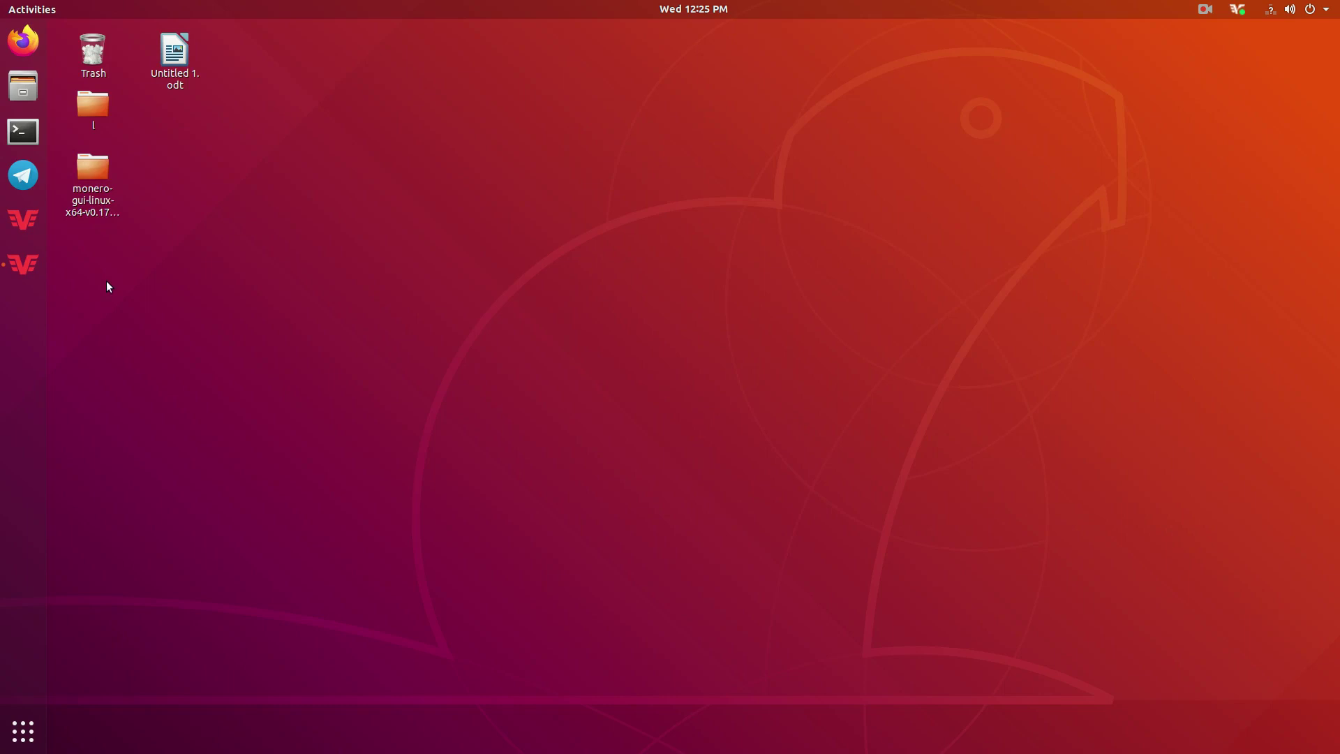
click(78, 169)
Open the desktop monero folder, then monero-gui-v0.17.1.9, and run monero-wallet-gui.AppImage.
double_click(78, 169)
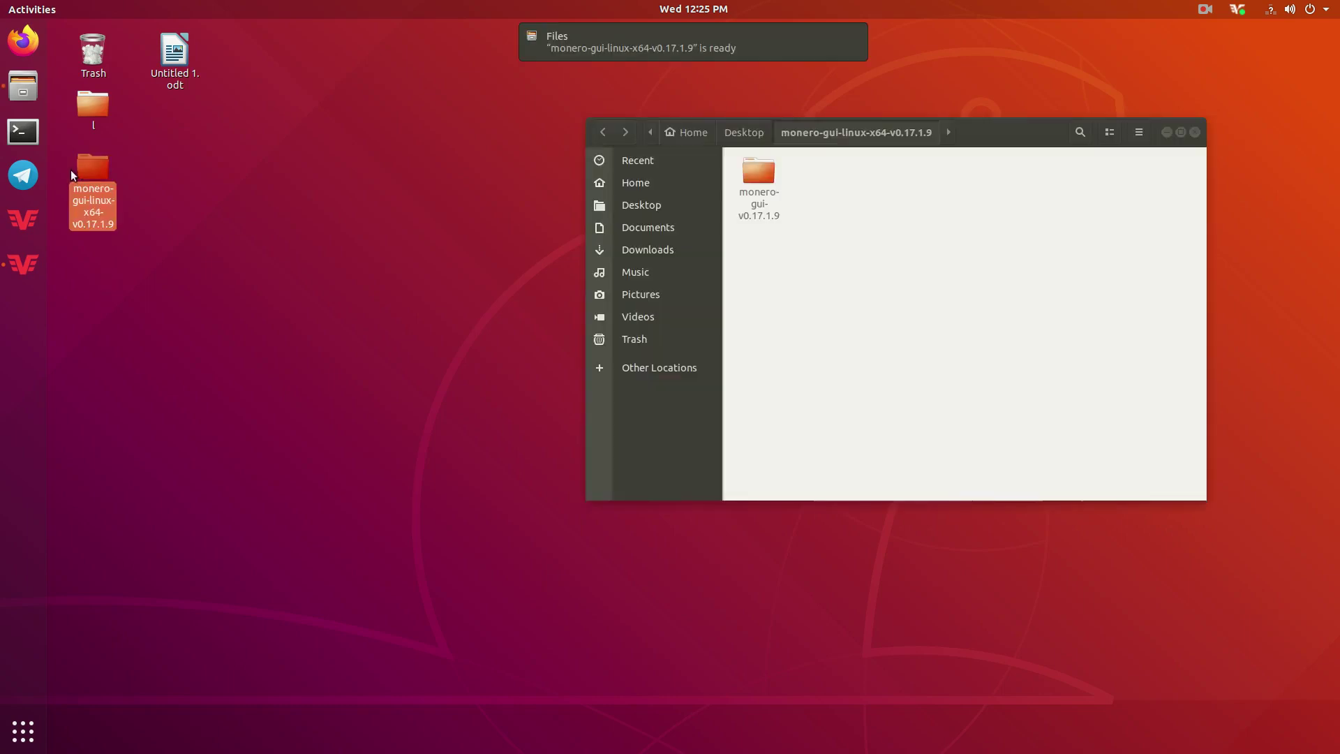
double_click(743, 177)
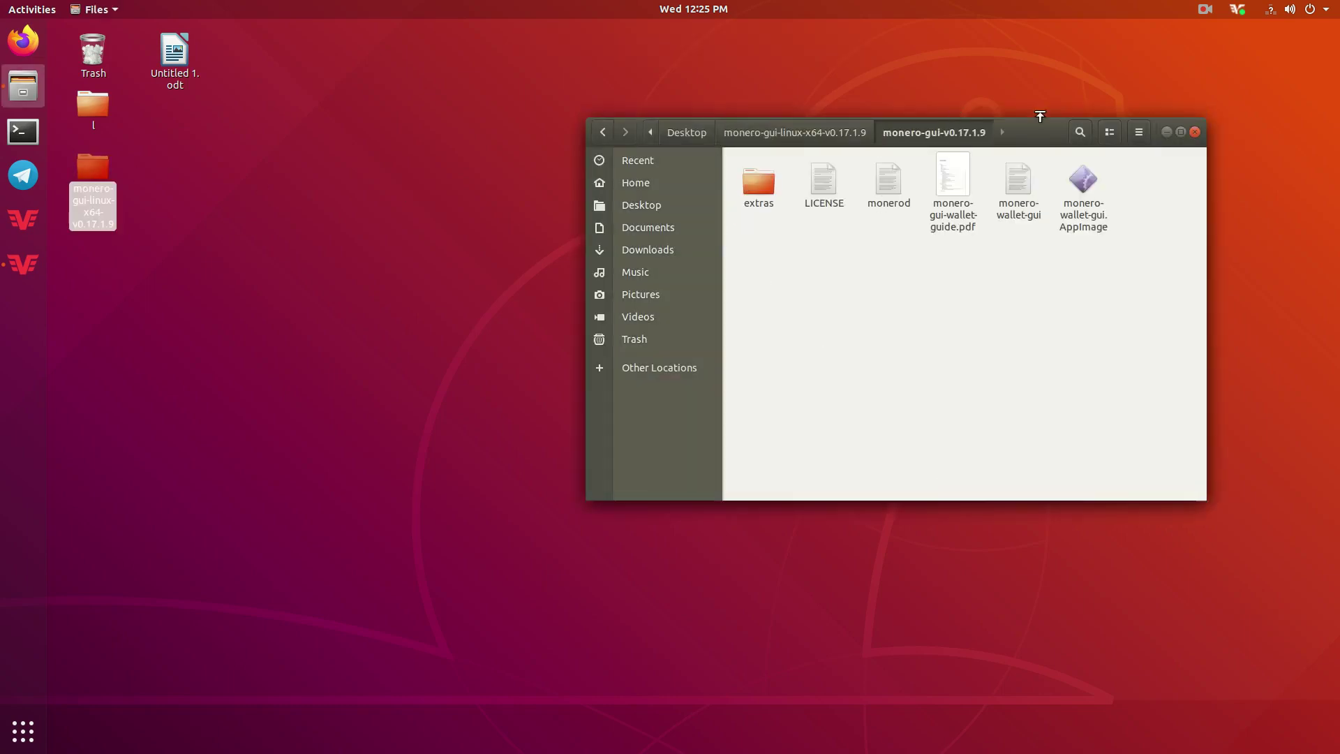
drag(1042, 138, 928, 166)
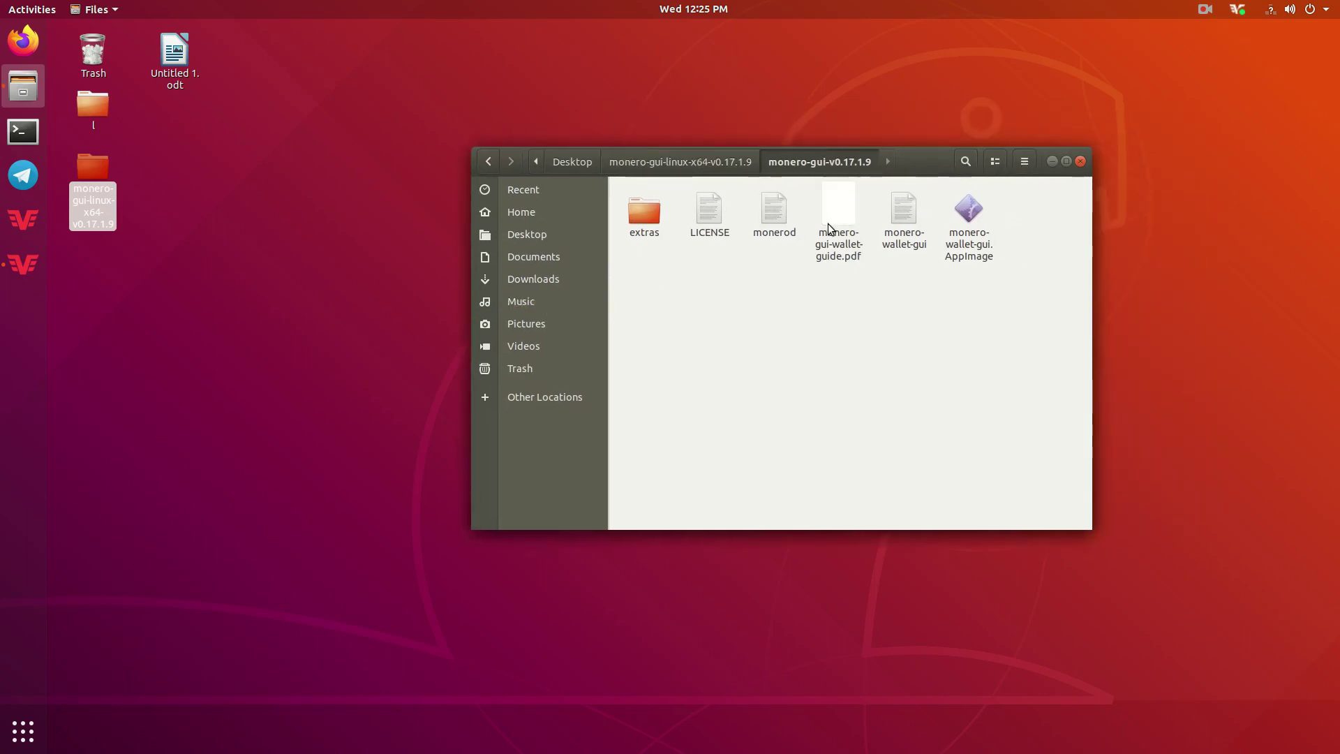
click(843, 205)
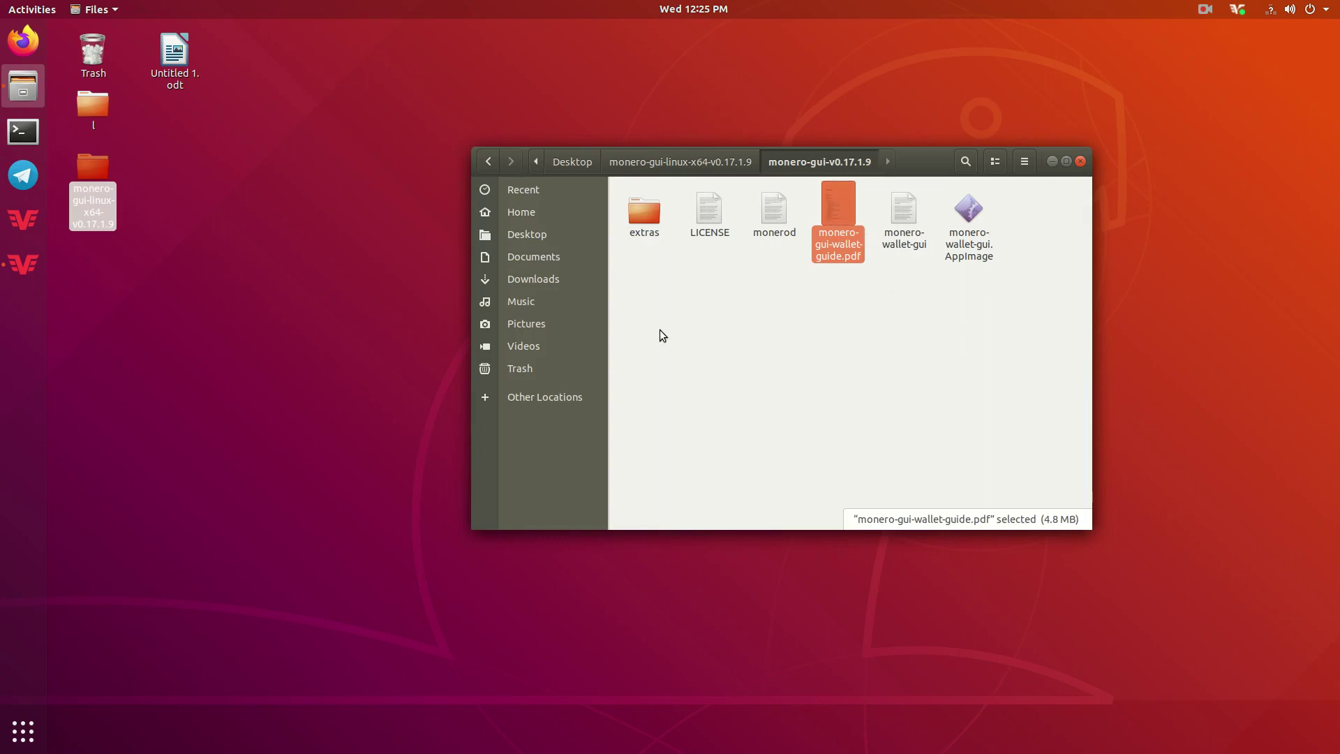
drag(631, 294, 999, 295)
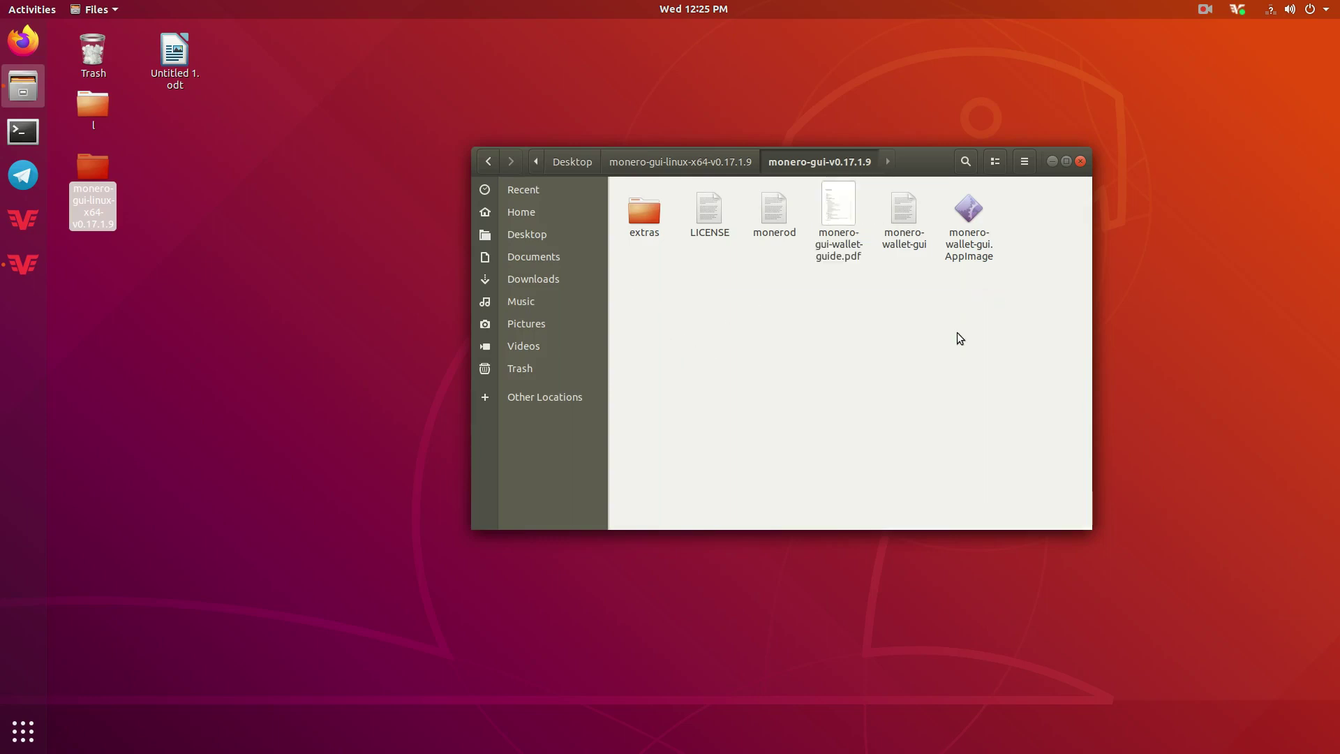
click(969, 222)
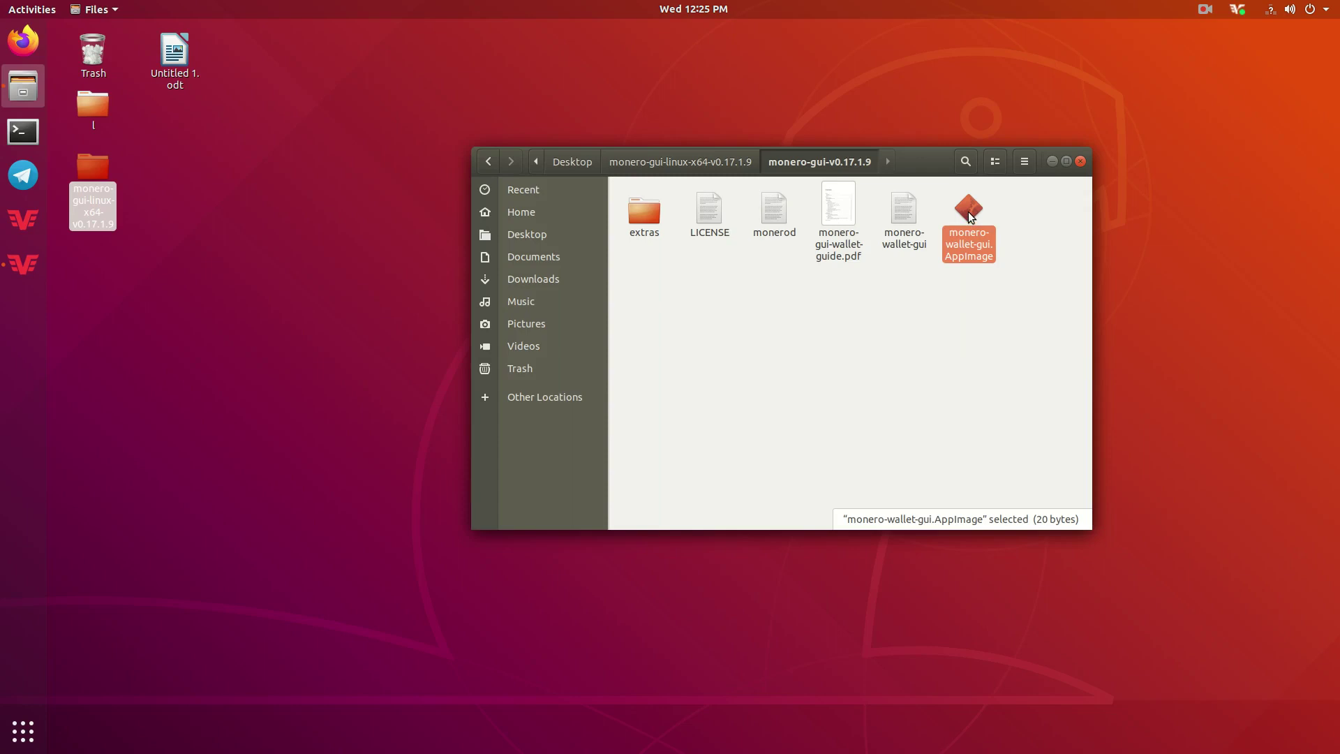
double_click(966, 212)
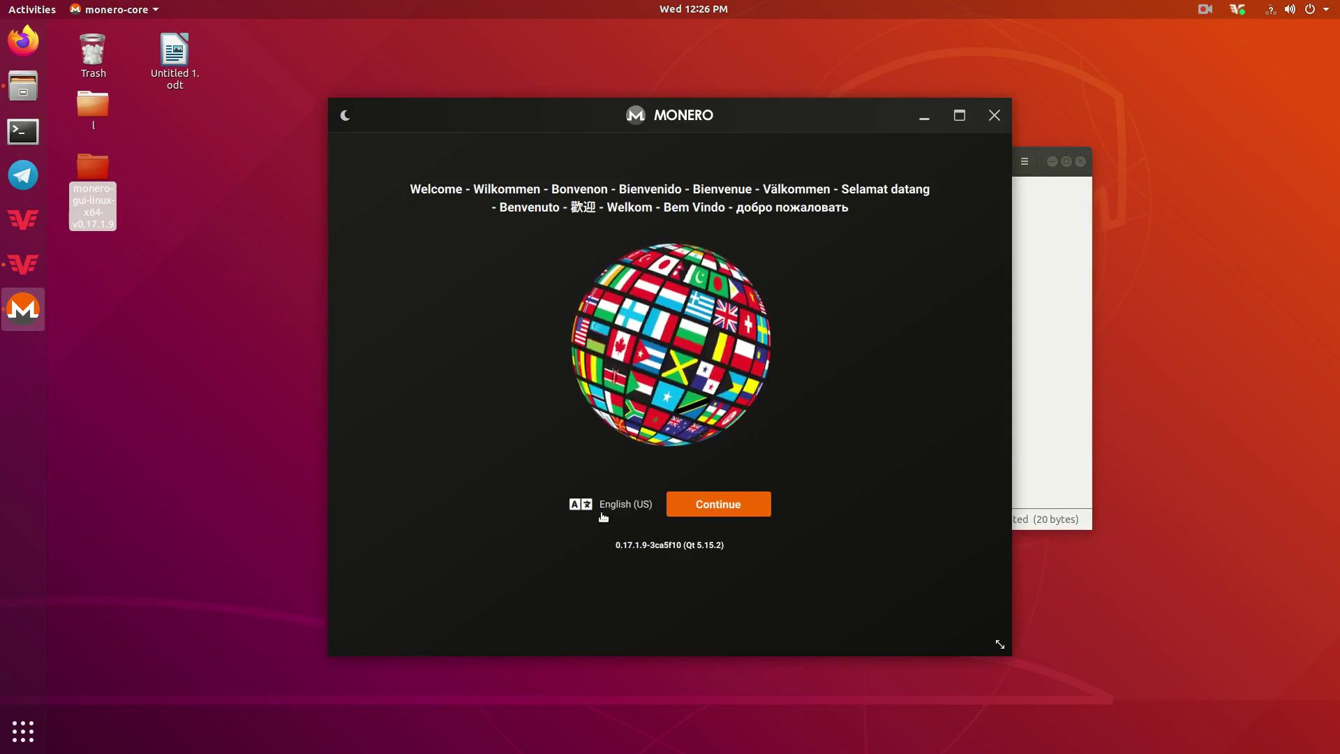
Continue past the English (US) welcome, pick Simple mode, and acknowledge the third-party server notice.
click(701, 508)
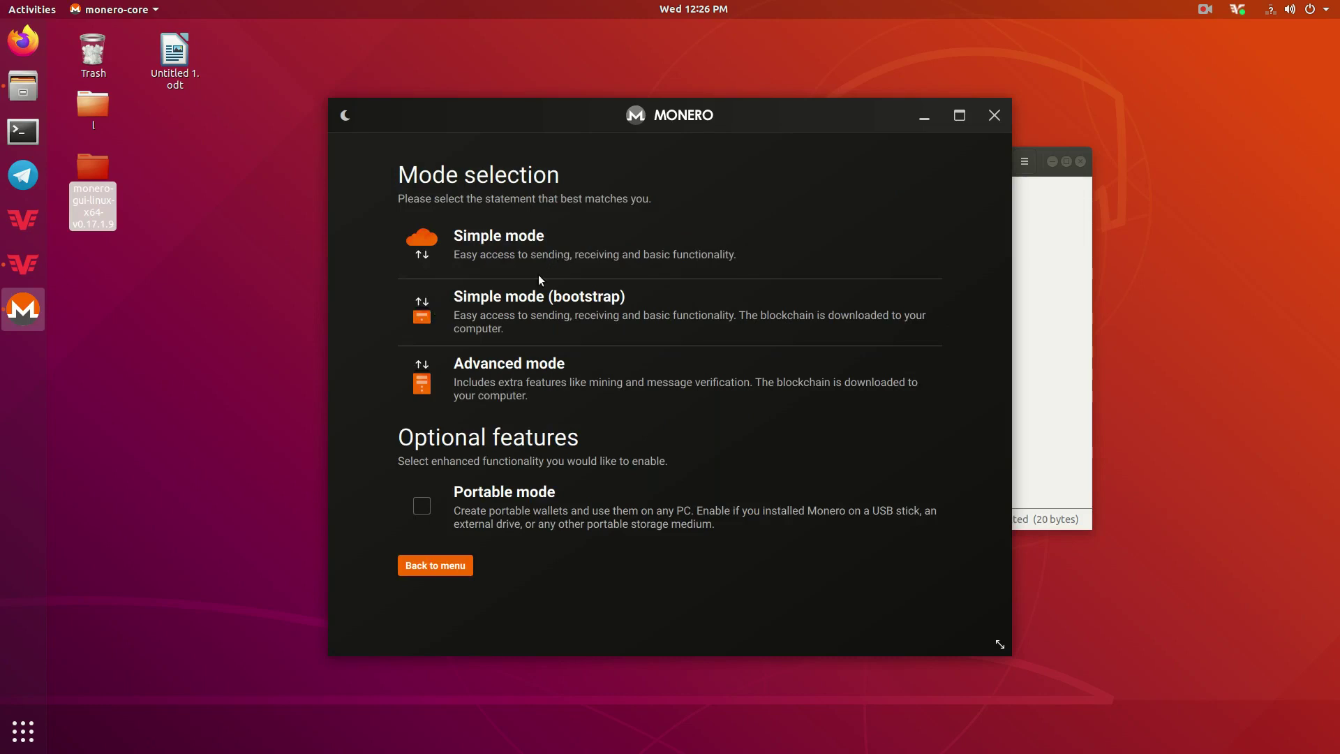
click(520, 236)
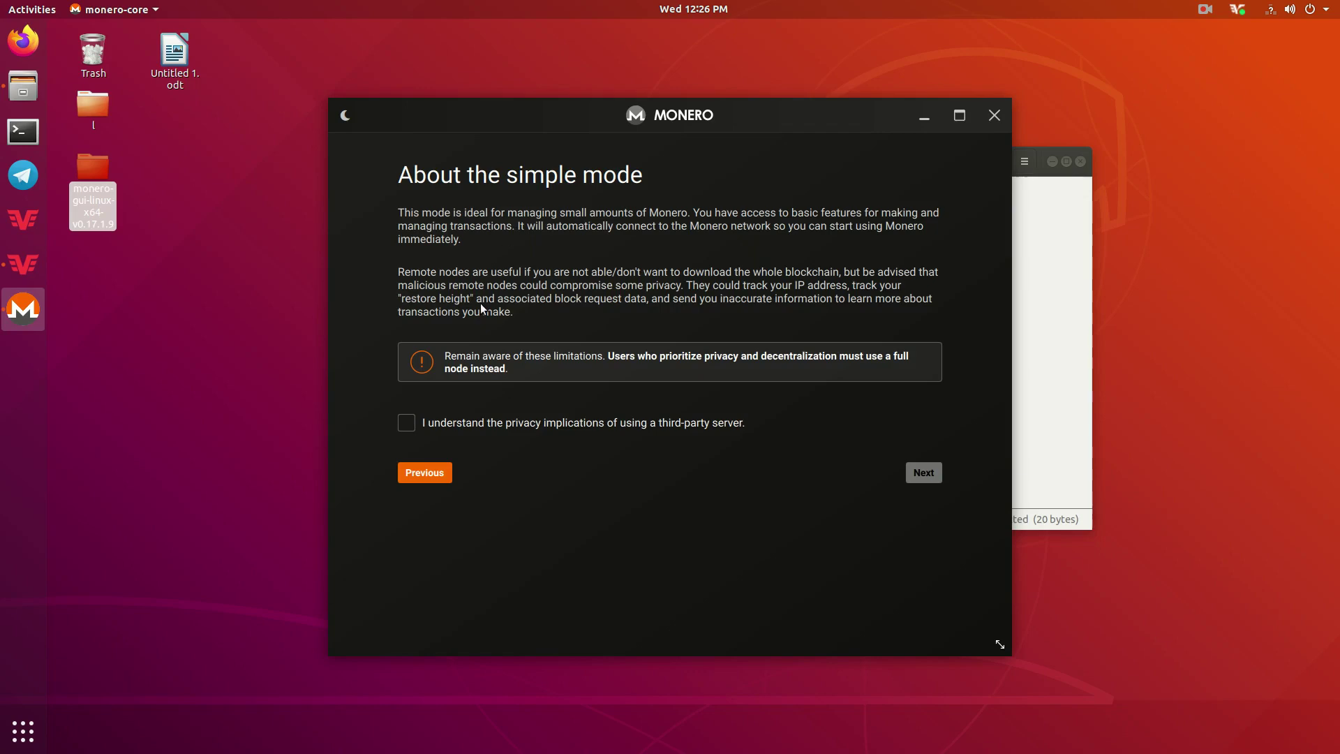
click(406, 422)
click(923, 474)
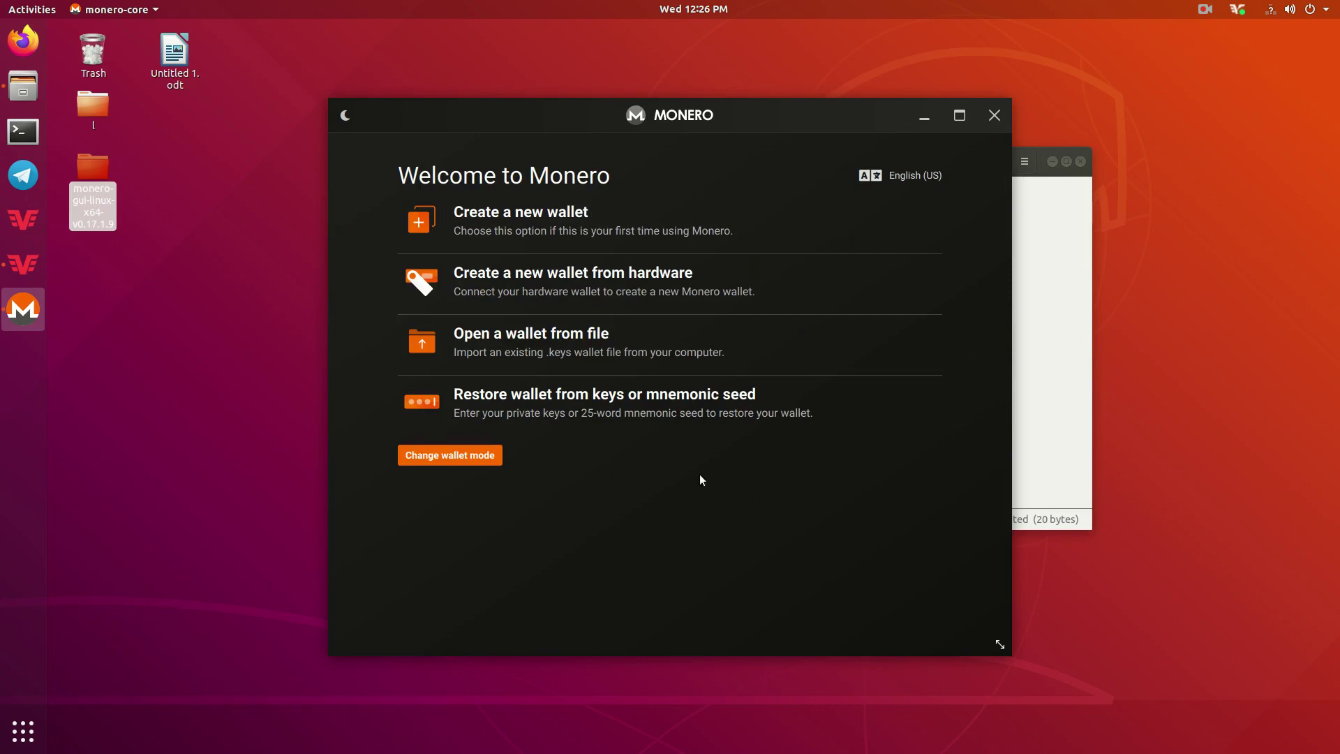
Start a new wallet and replace the default name with 'test wallet'.
click(525, 221)
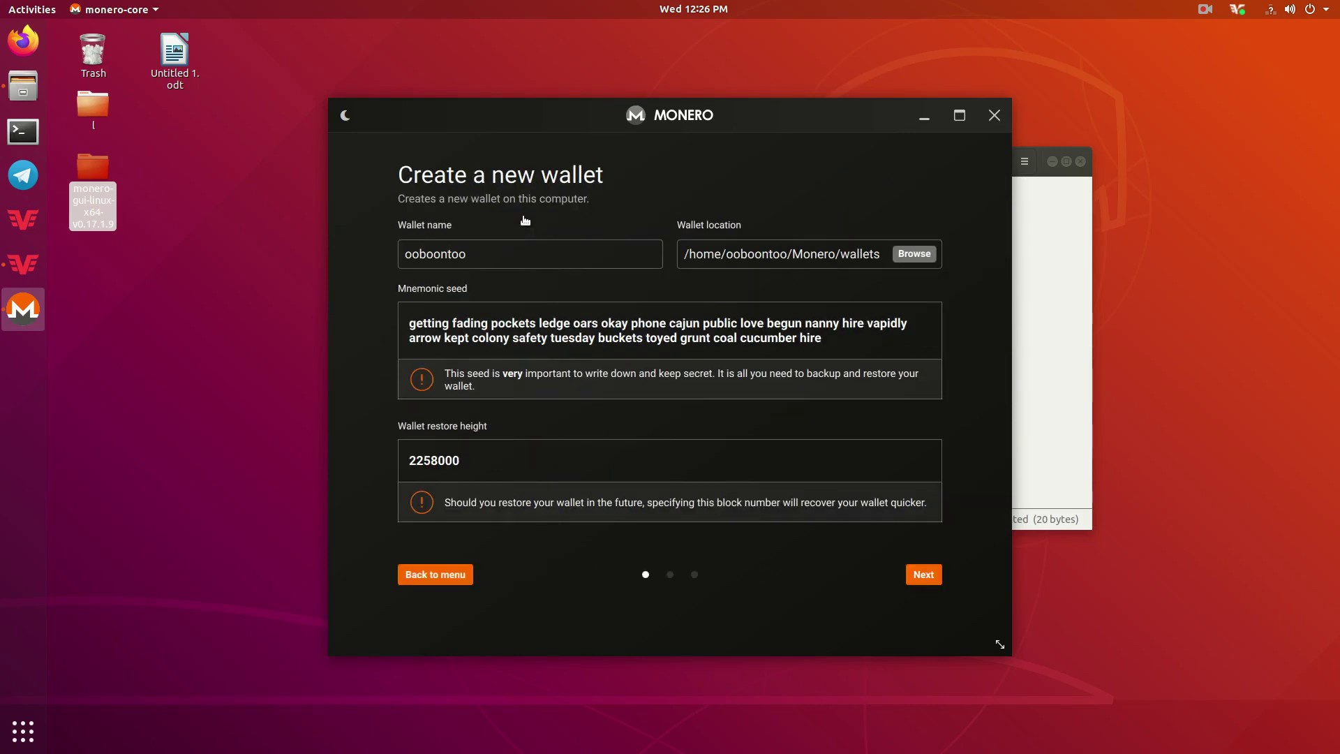
double_click(475, 244)
key(BackSpace)
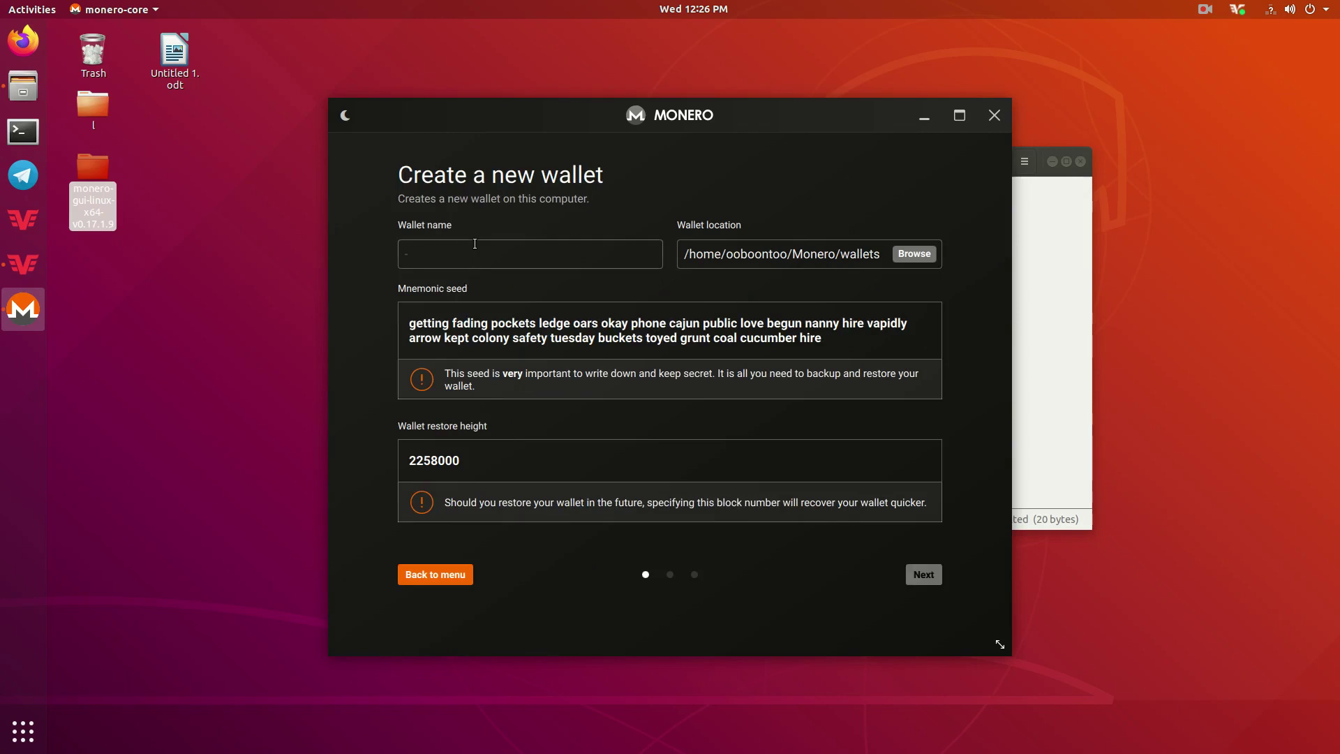
text(test wallet)
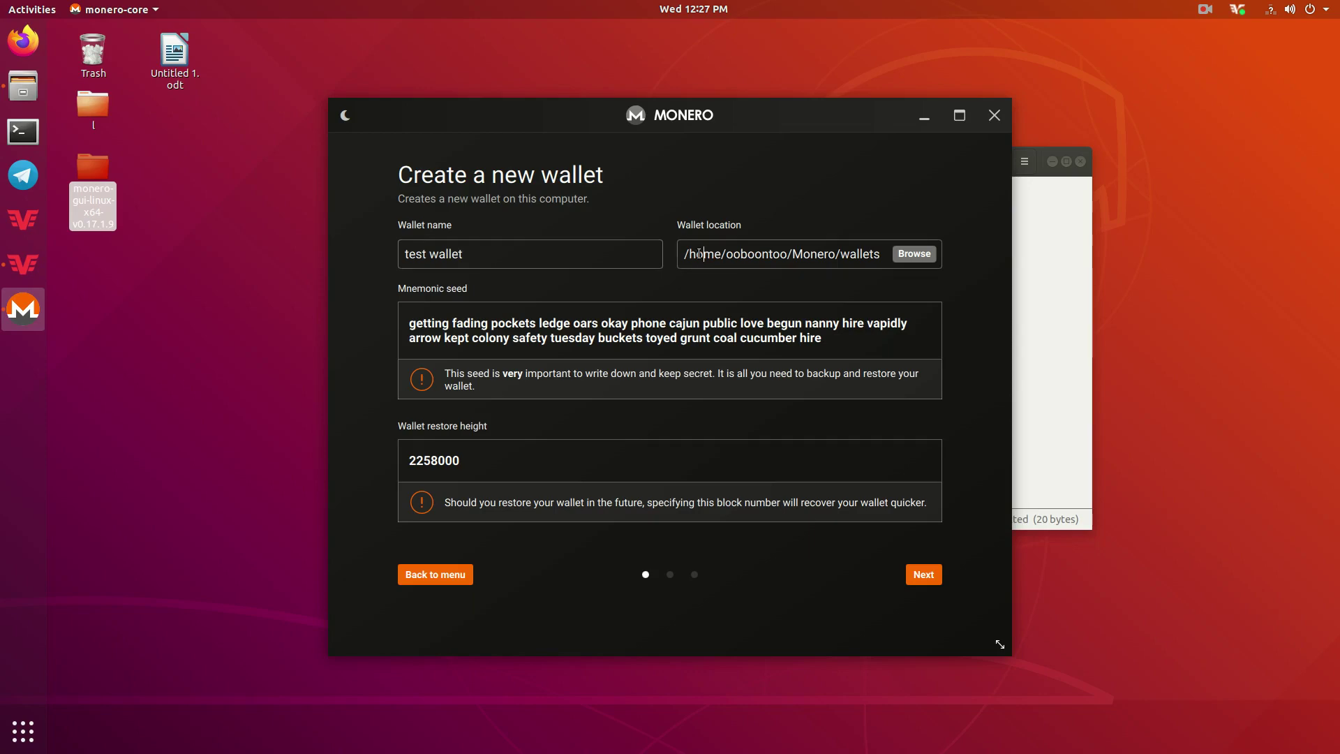
Highlight the wallet location path and the mnemonic seed words to review them.
drag(689, 254, 882, 255)
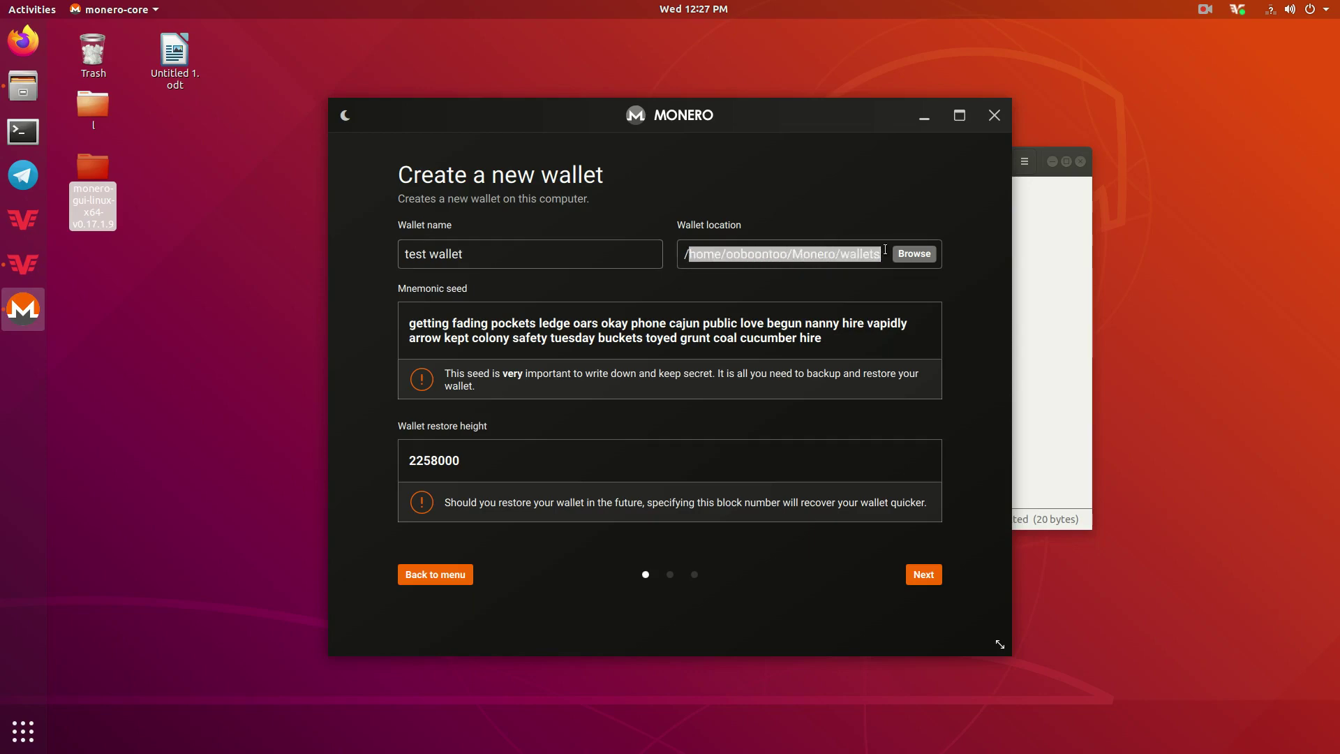
click(864, 268)
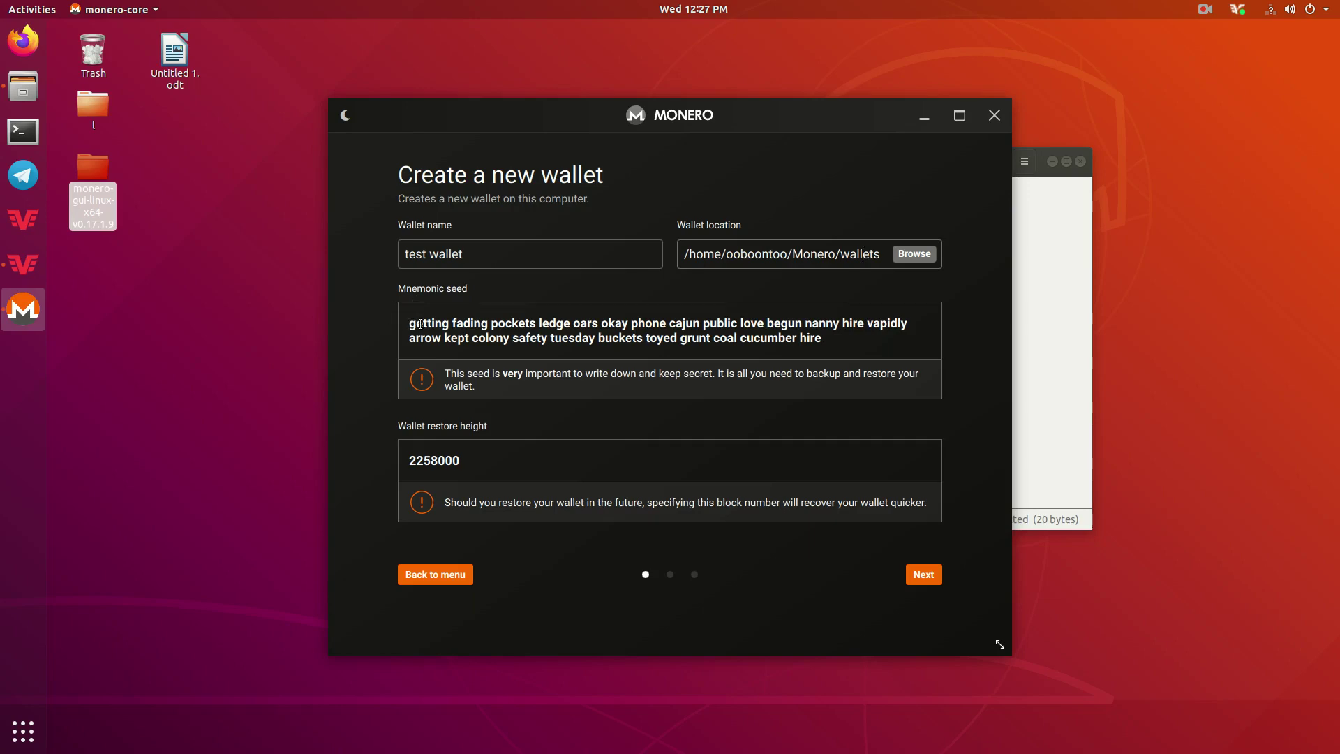
drag(411, 324, 831, 335)
click(823, 347)
drag(823, 340, 415, 327)
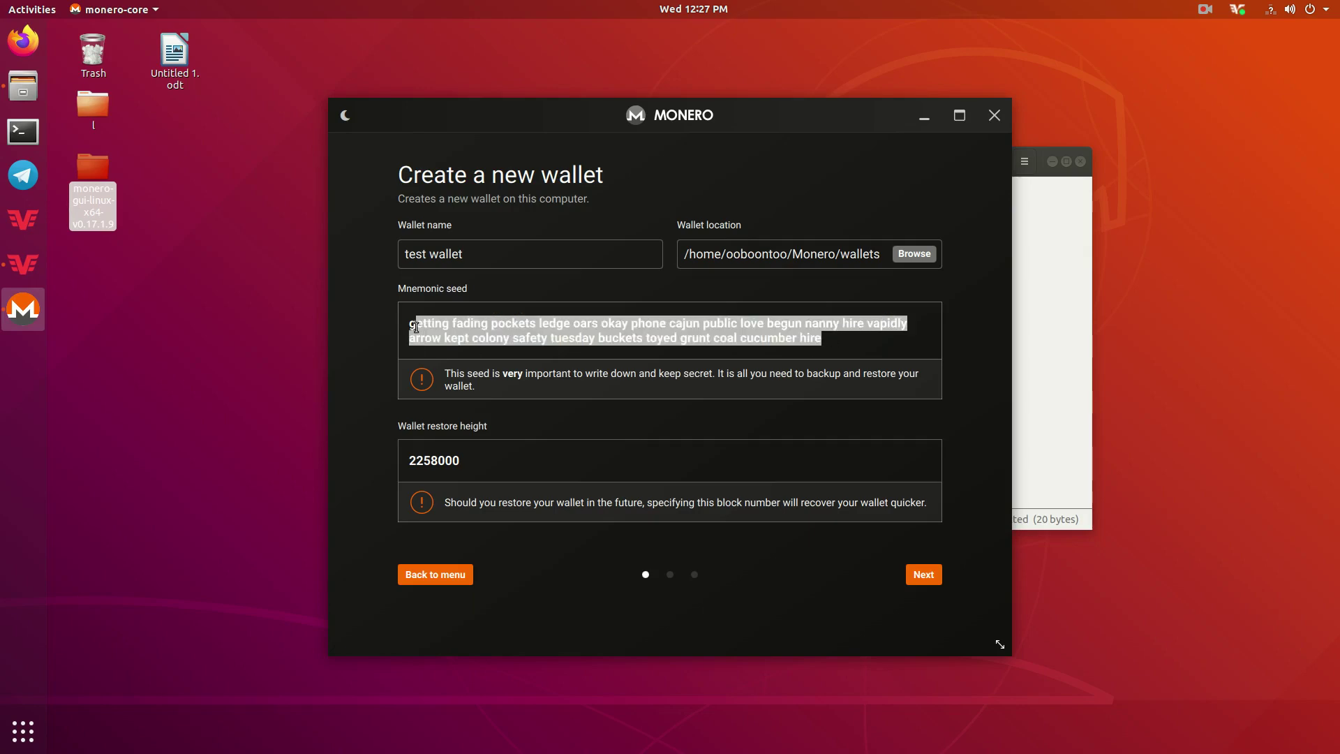
click(413, 325)
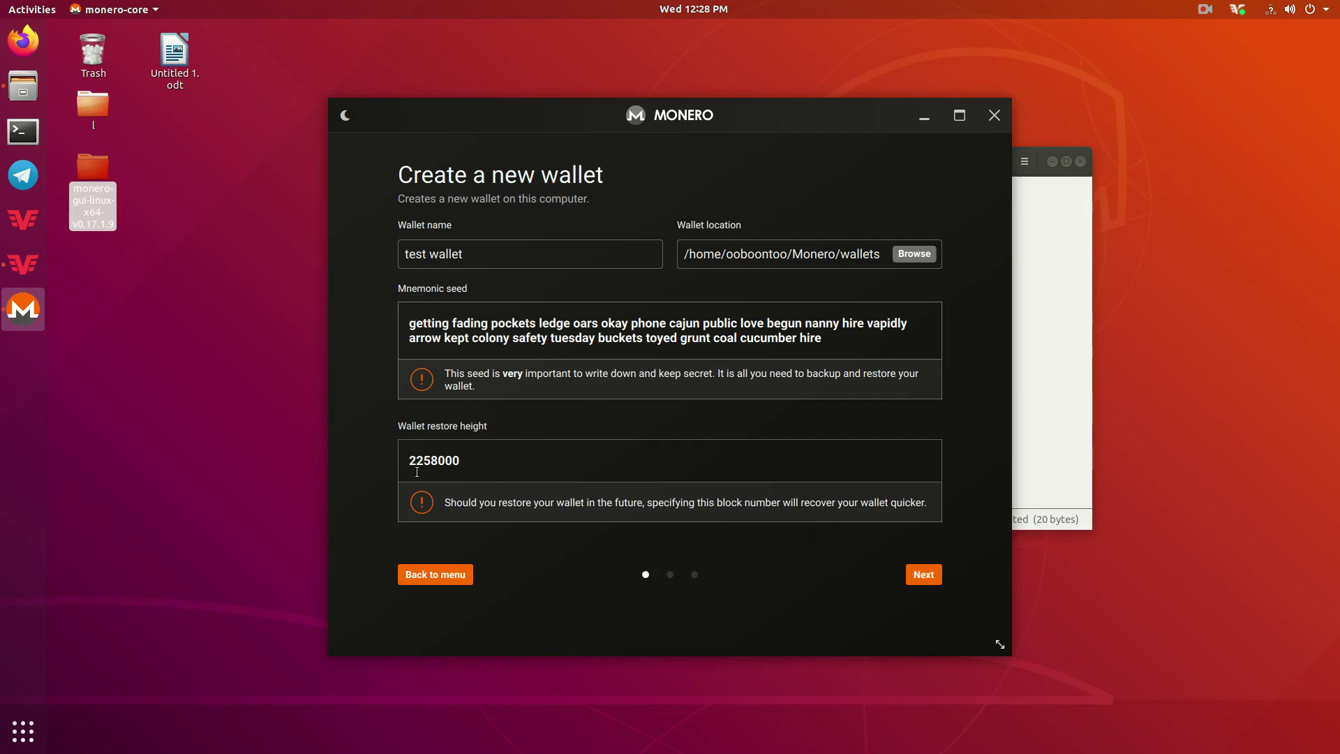
drag(459, 462, 409, 461)
click(484, 455)
drag(468, 455, 411, 458)
click(410, 459)
mouse_move(464, 462)
mouse_down()
mouse_move(408, 462)
mouse_move(461, 462)
mouse_up()
click(409, 463)
click(461, 463)
drag(412, 324, 897, 333)
click(848, 338)
drag(824, 338, 409, 319)
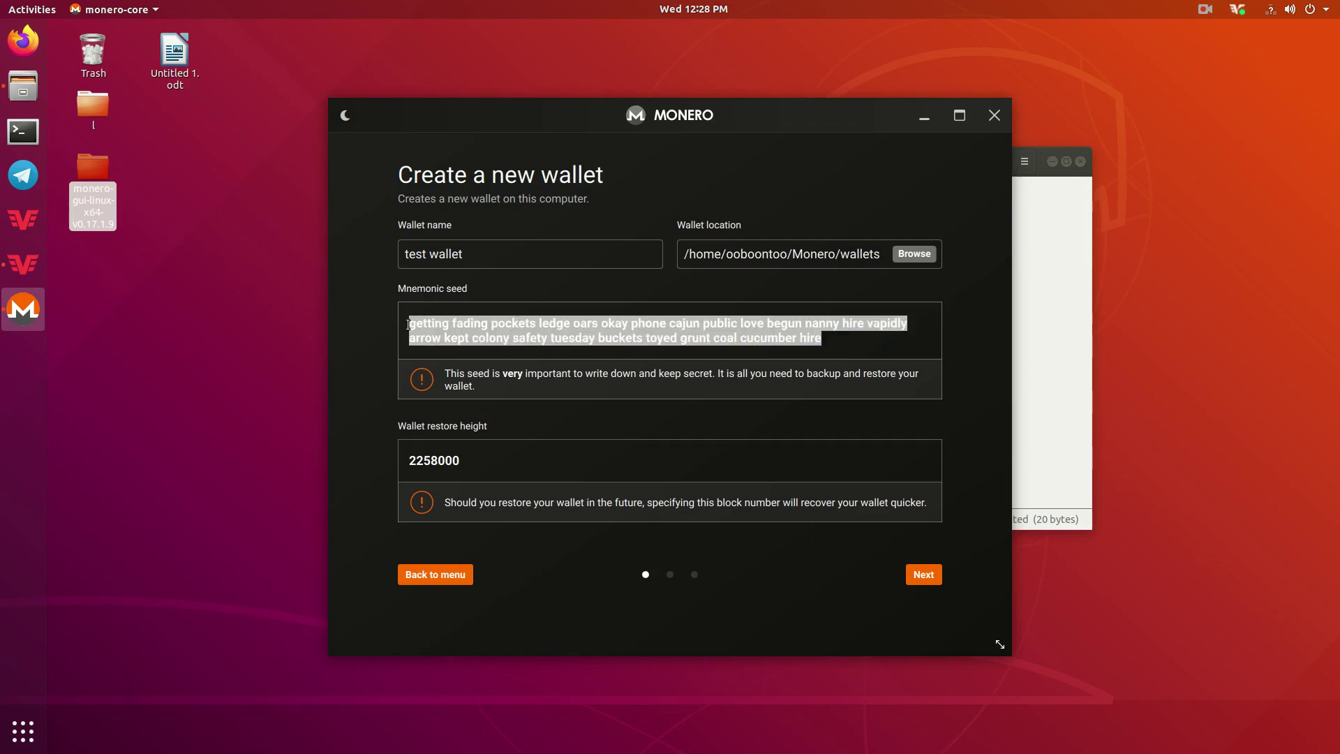
click(409, 325)
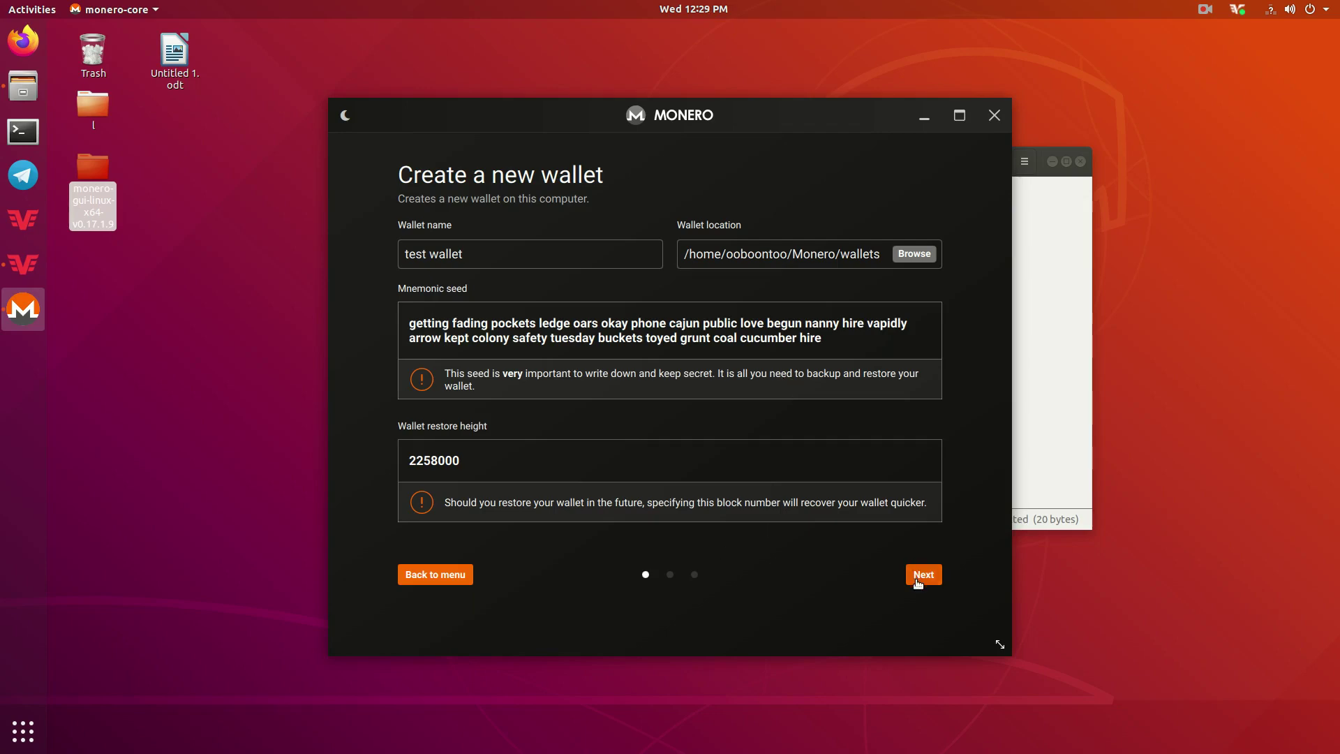
Set and confirm a password for test wallet, then create it on Mainnet.
click(924, 575)
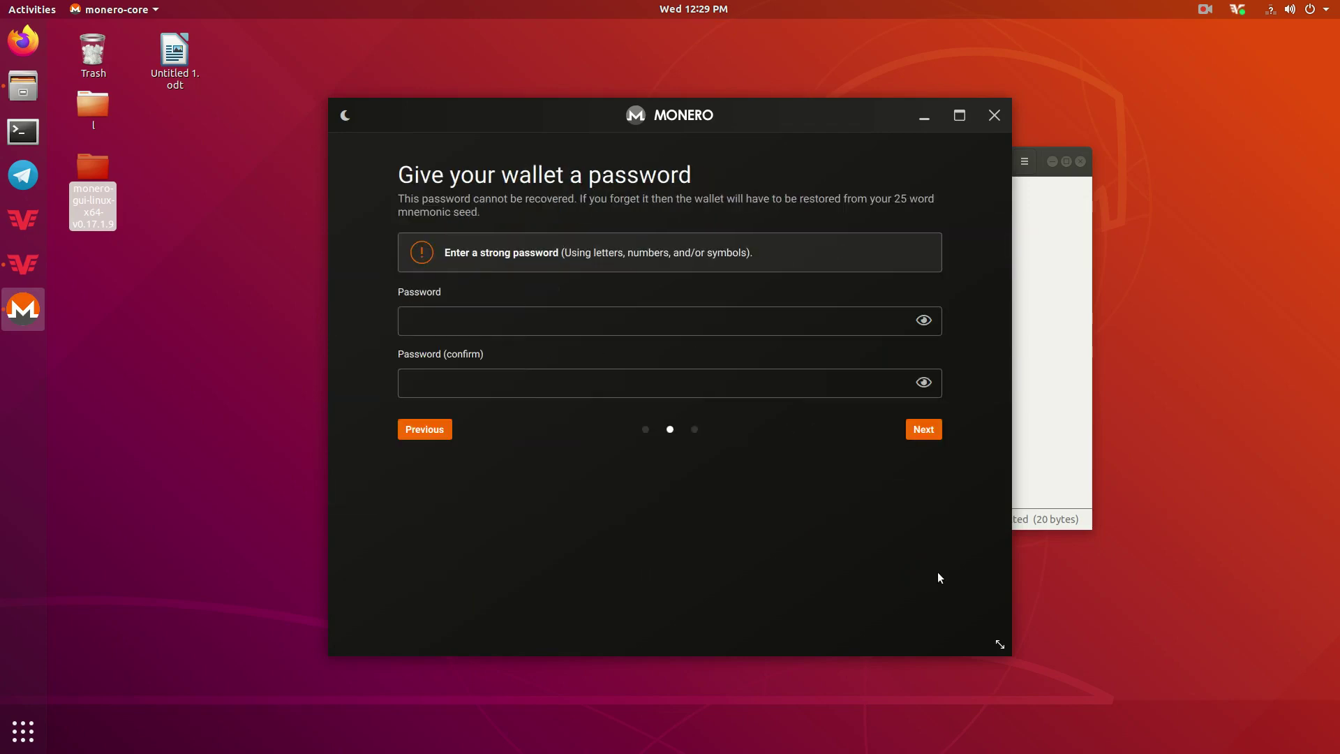
click(498, 322)
text(••••)
click(465, 372)
text(••••)
click(925, 427)
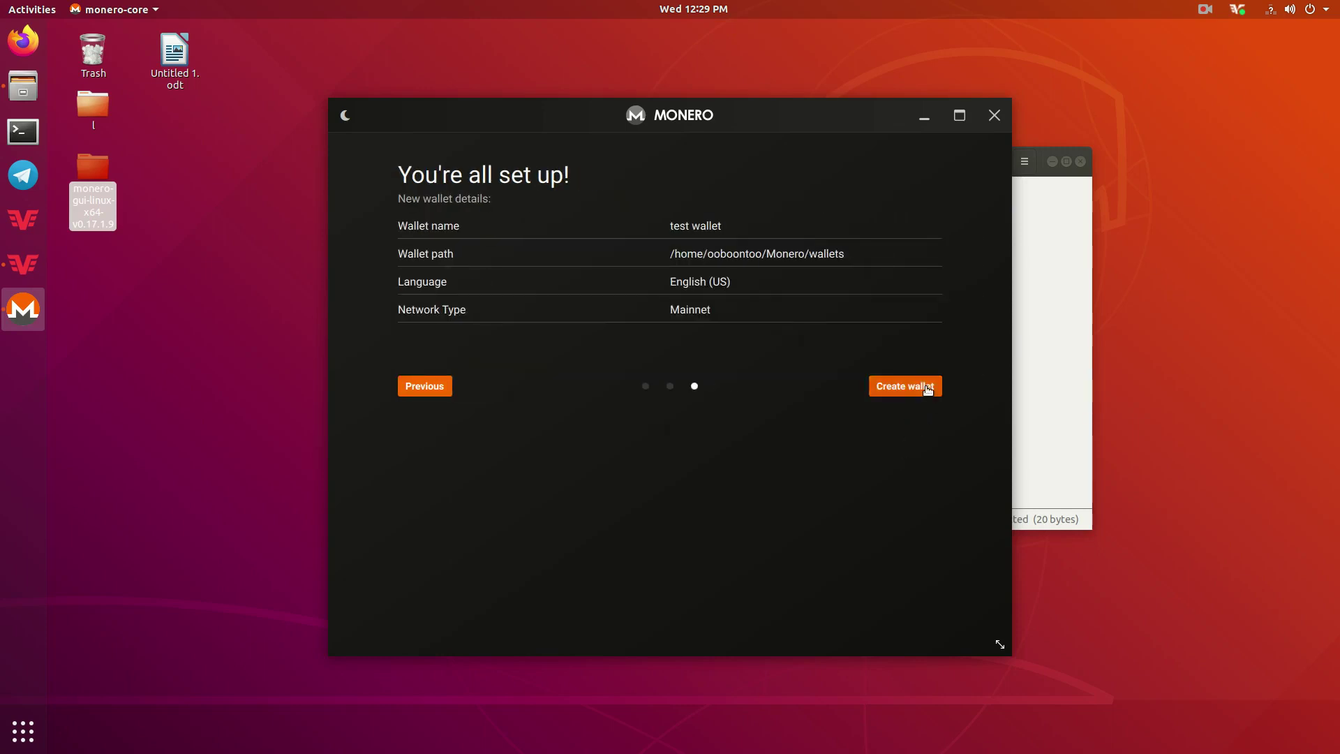
click(928, 390)
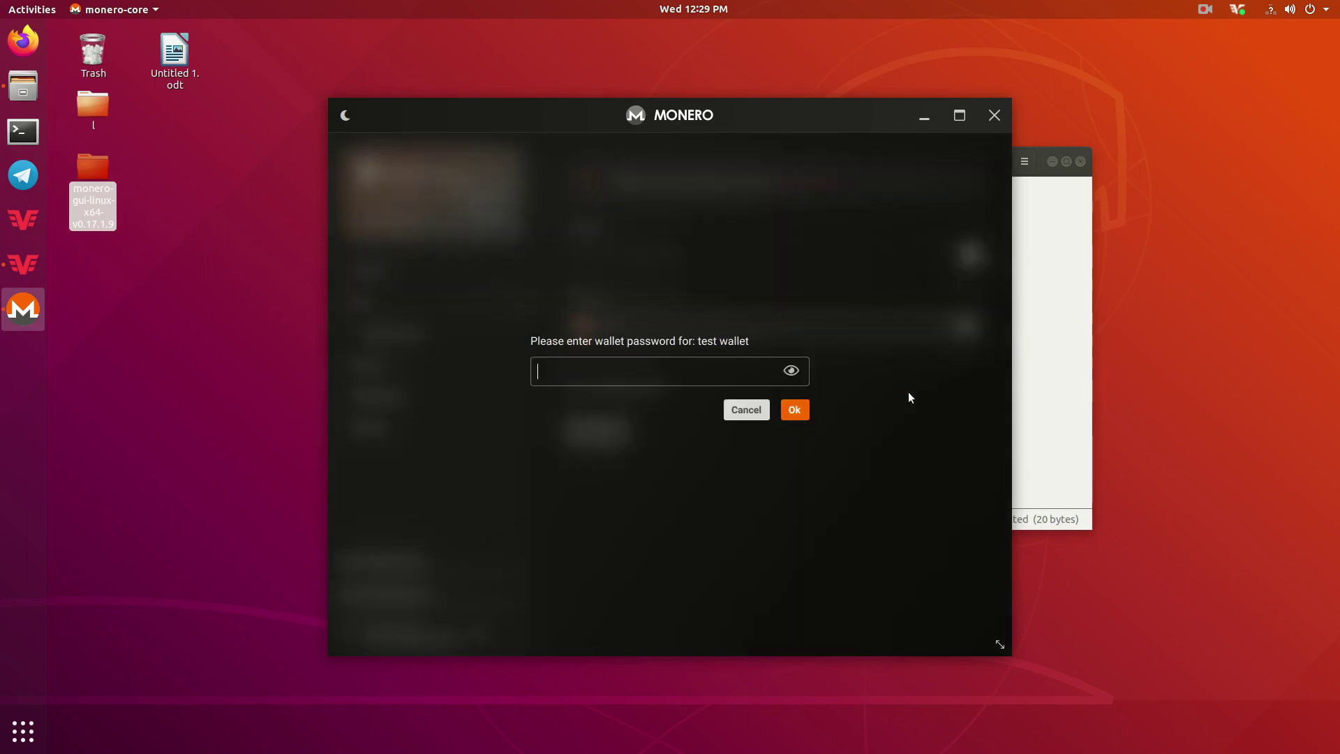
Enter the wallet password to open test wallet, synchronized at height 2278834 with 0 XMR.
text(••••)
key(Return)
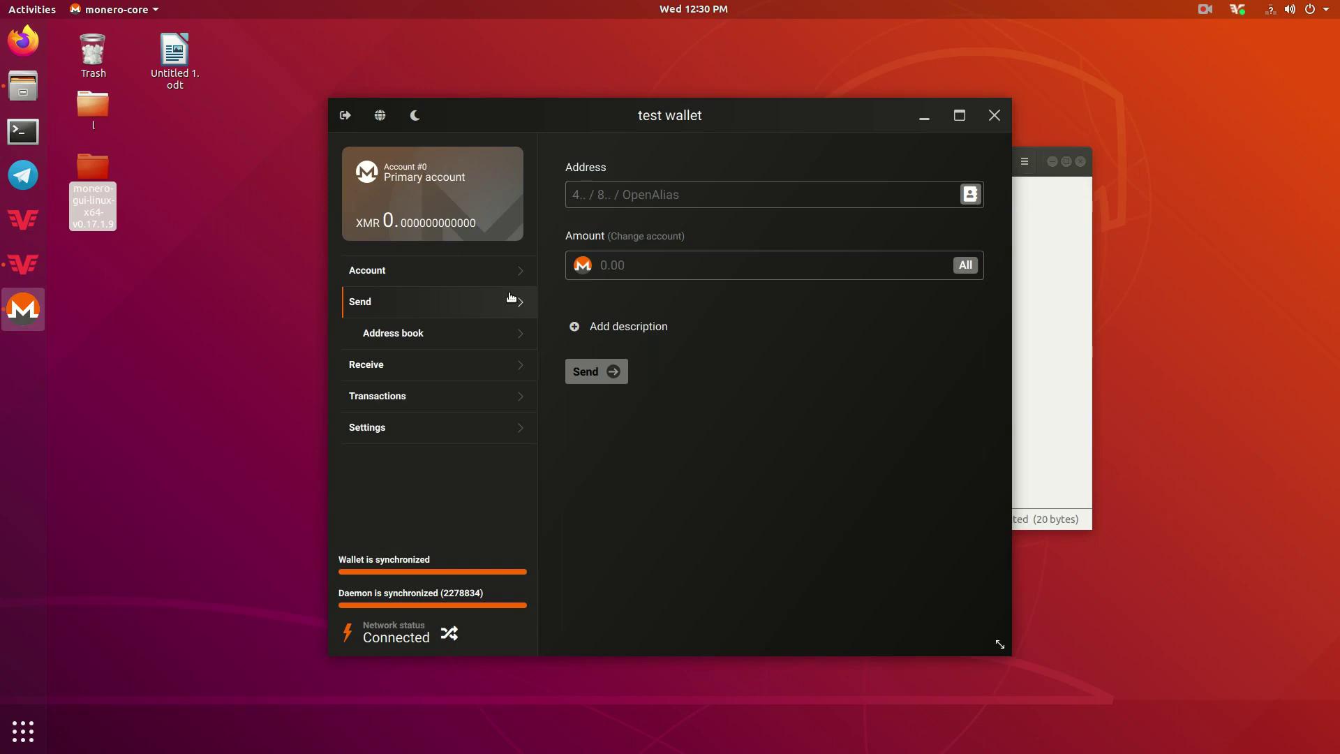
Add a receiving address labelled 'test', then view the incoming 0.05 XMR transaction.
click(408, 366)
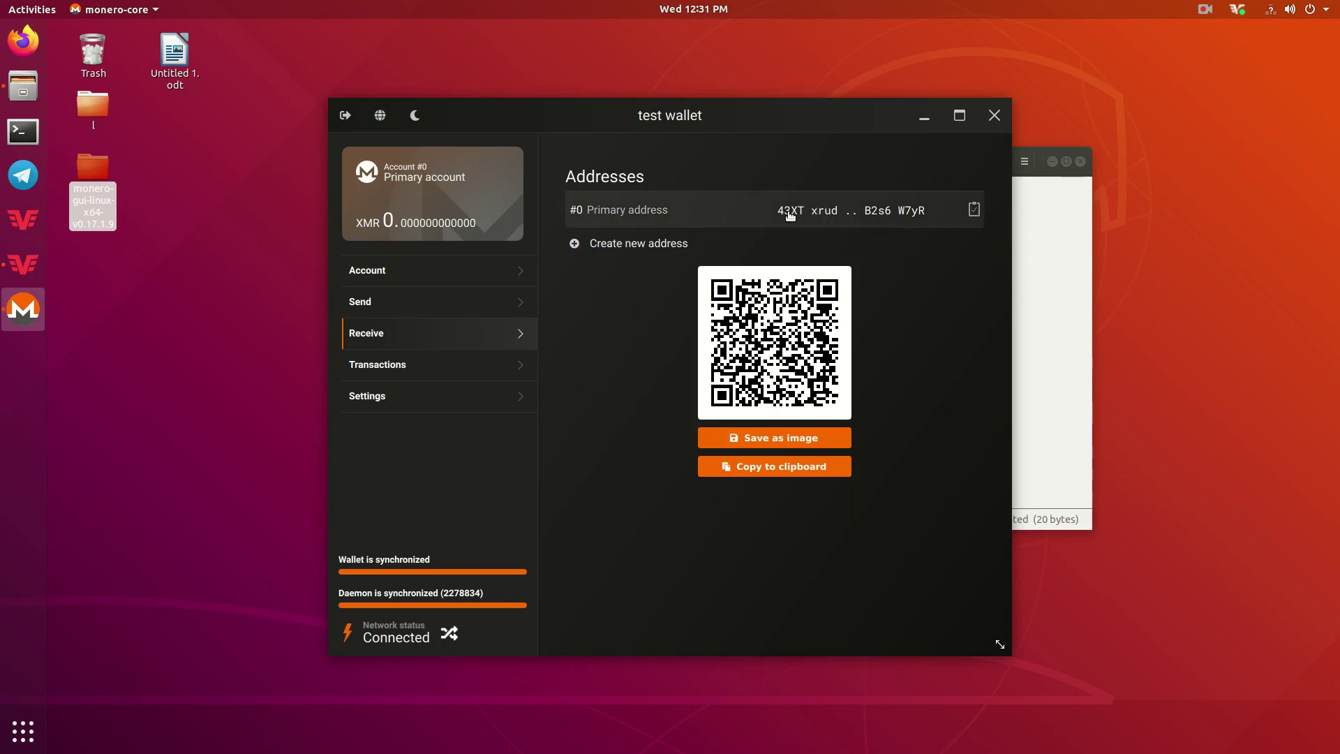
click(606, 248)
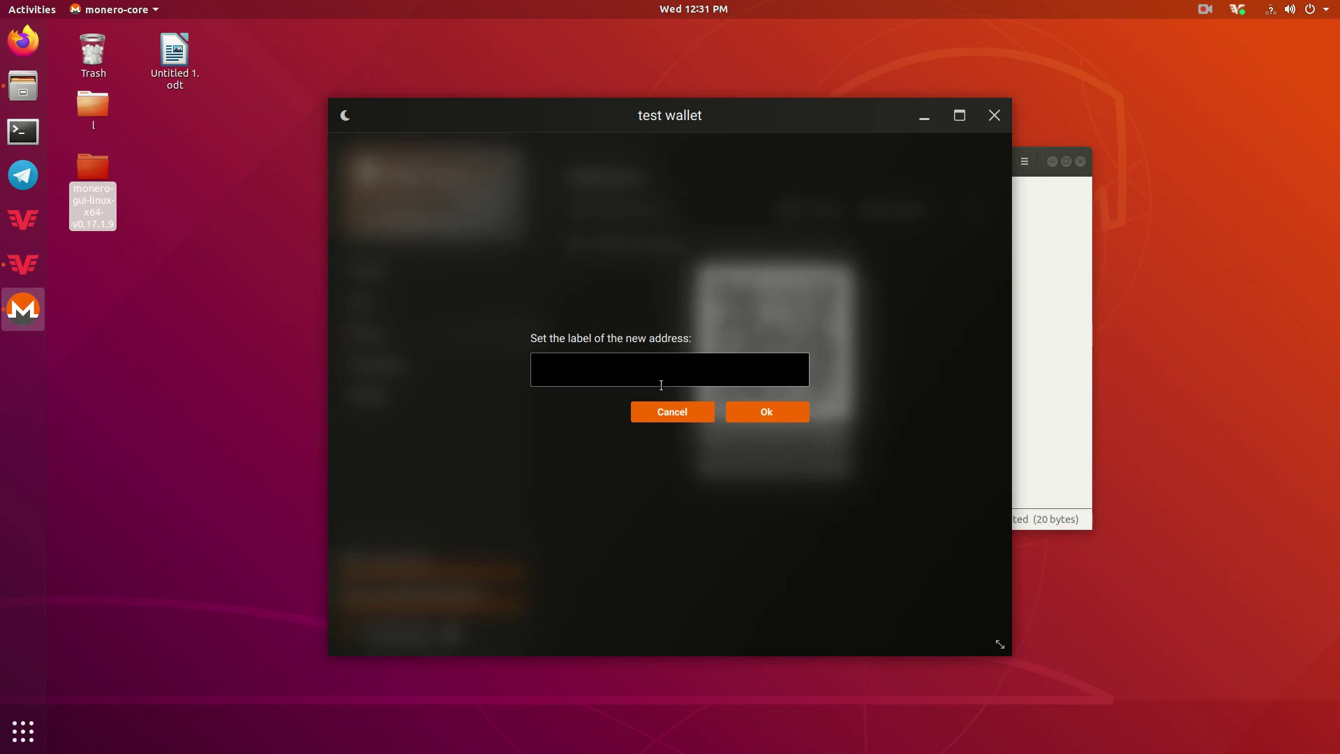
text(test)
click(767, 410)
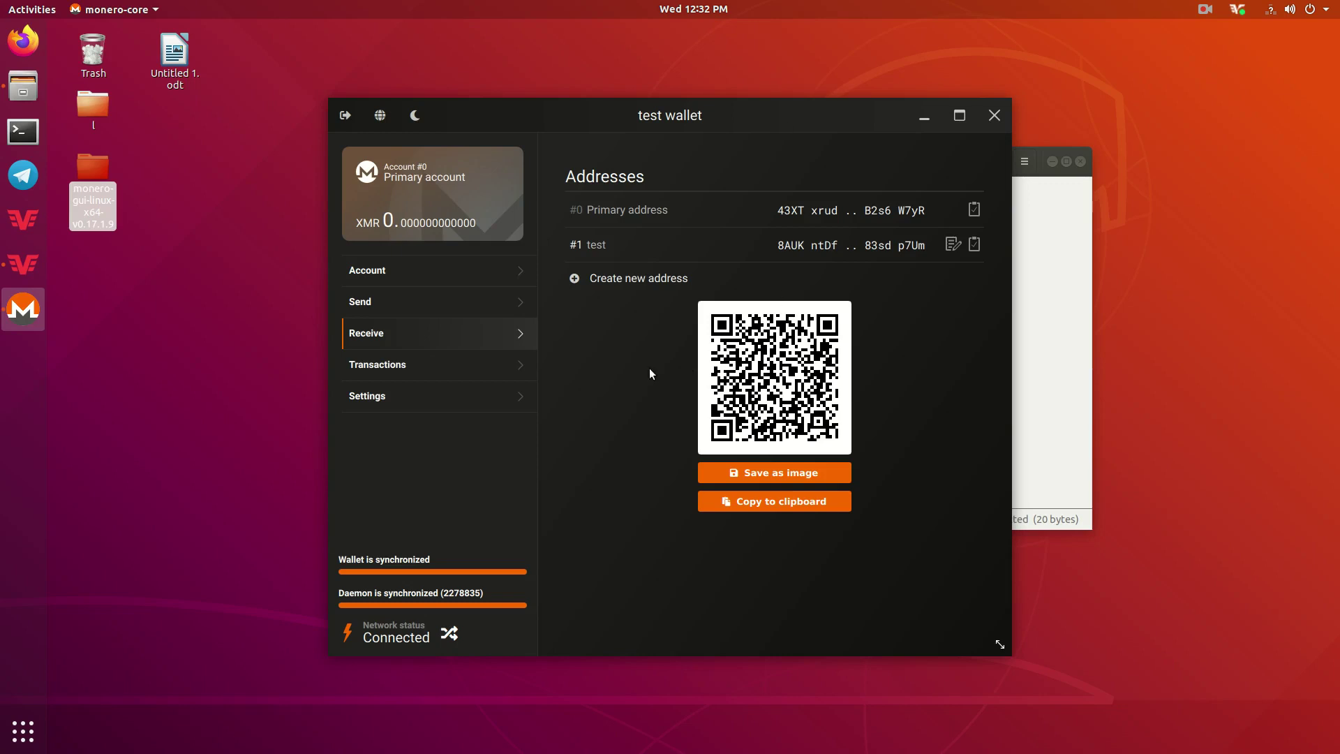
click(365, 376)
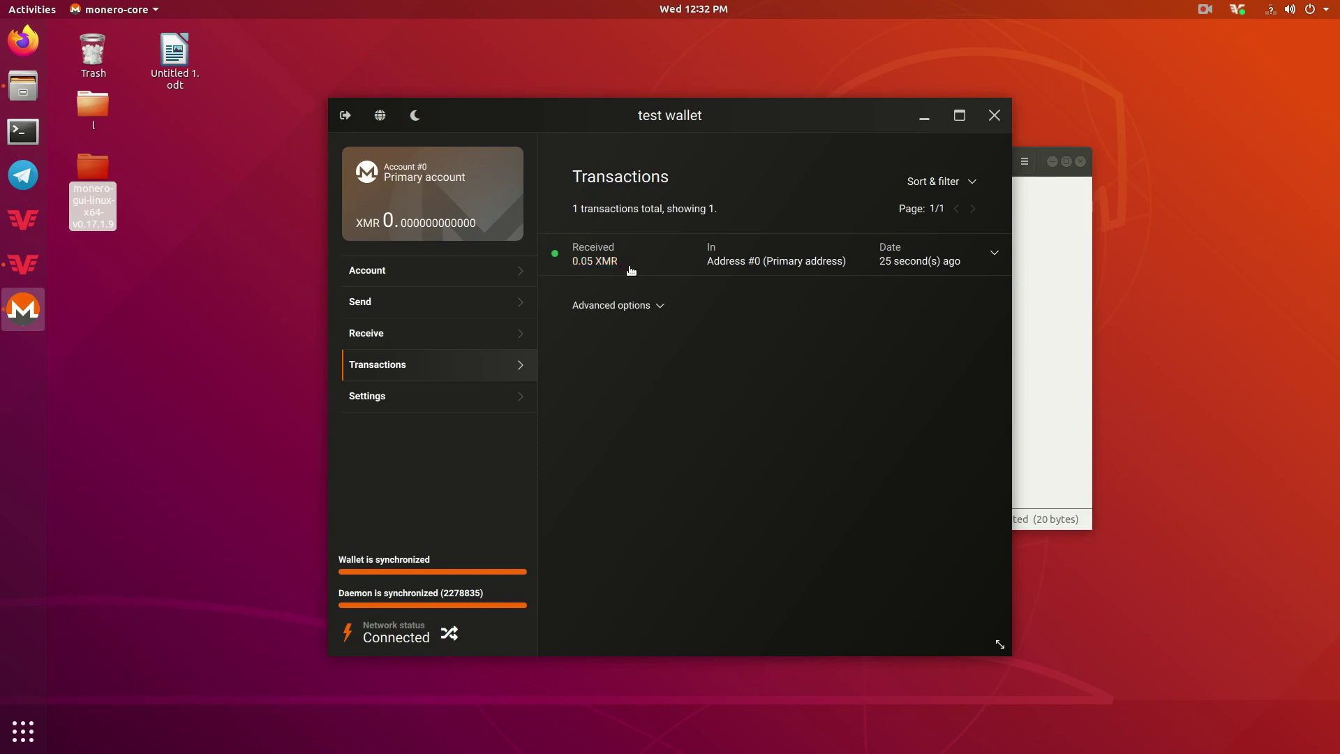
Expand the 0.05 XMR payment to show its fee, transaction ID and 11 confirmations.
click(650, 263)
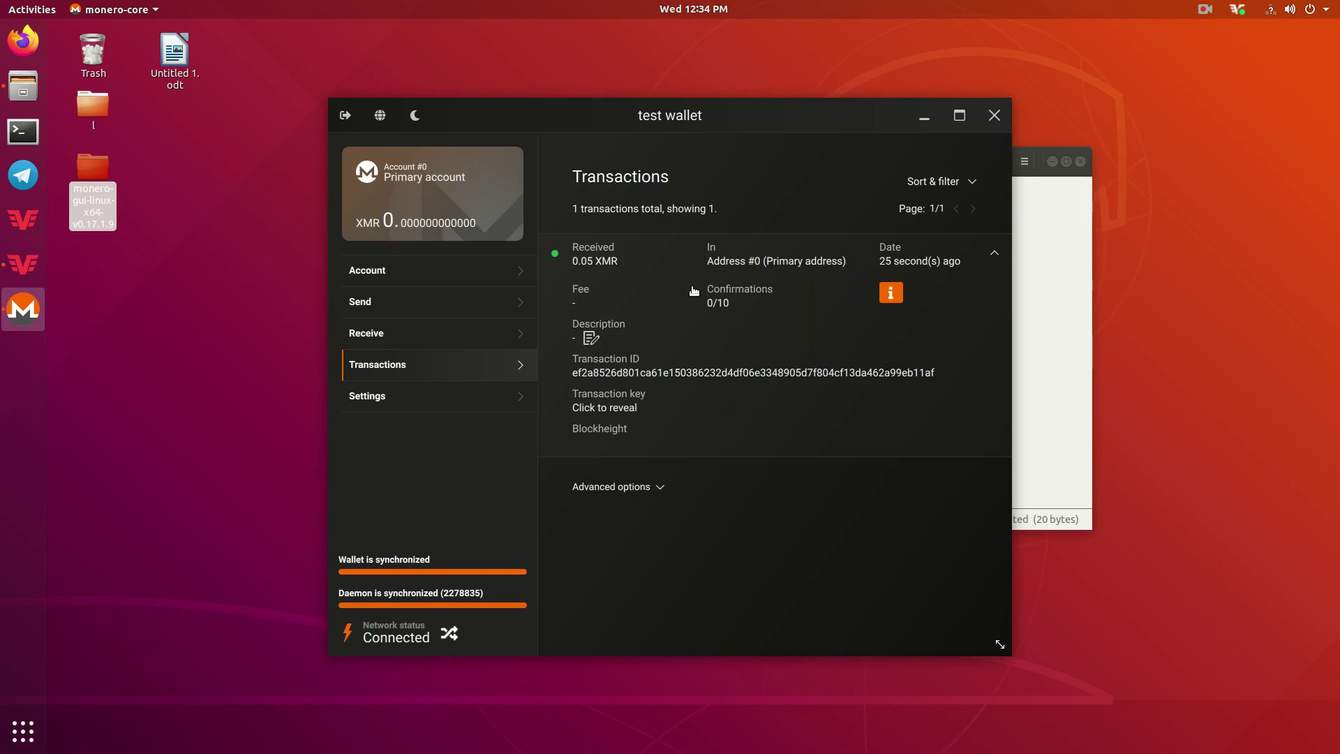
click(1205, 9)
On the Send page, copy the recipient address from Untitled 1.odt in LibreOffice Writer.
click(1228, 71)
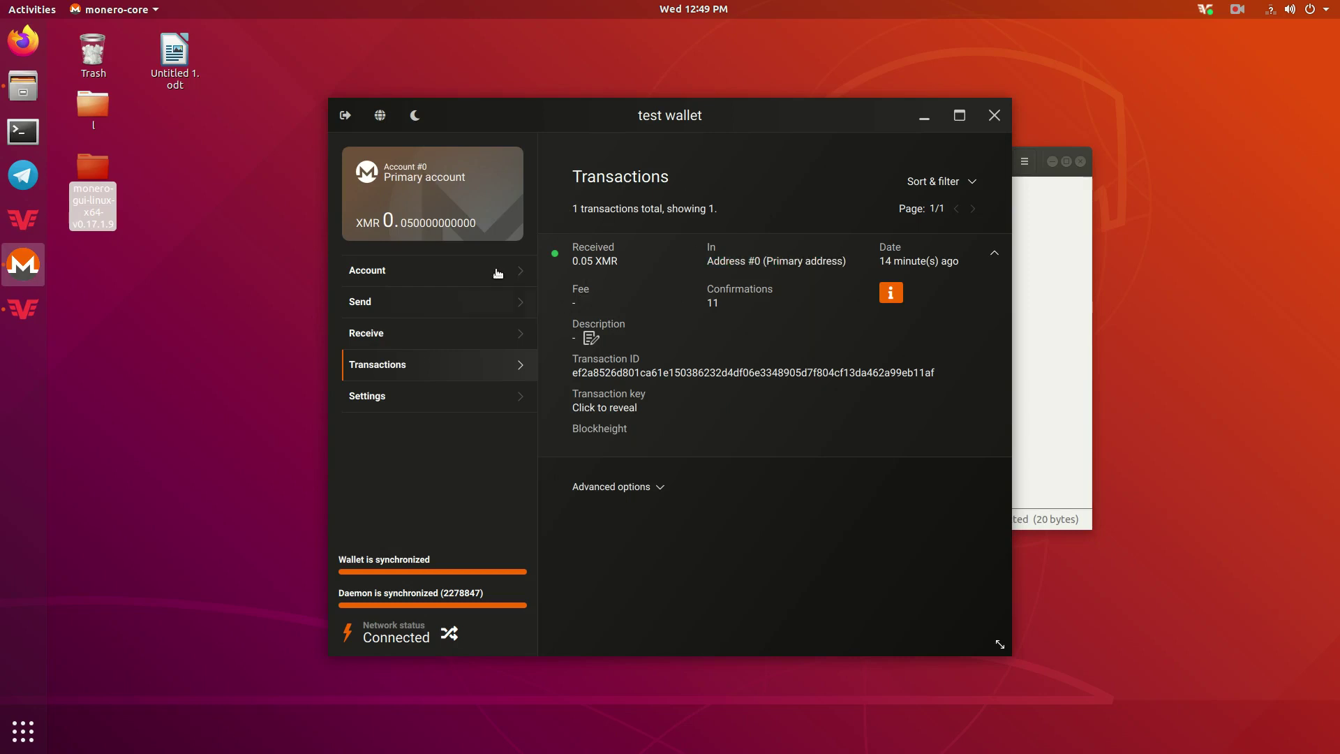
click(416, 302)
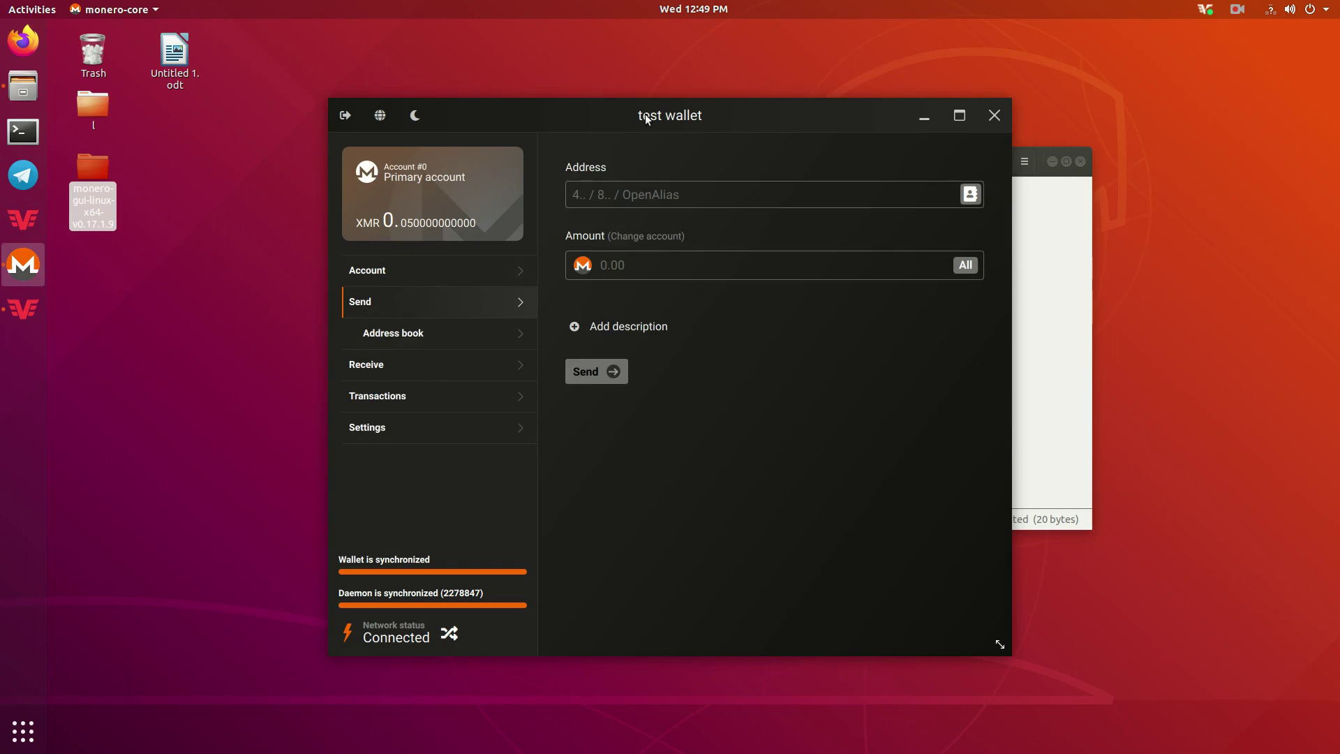
drag(647, 114, 774, 87)
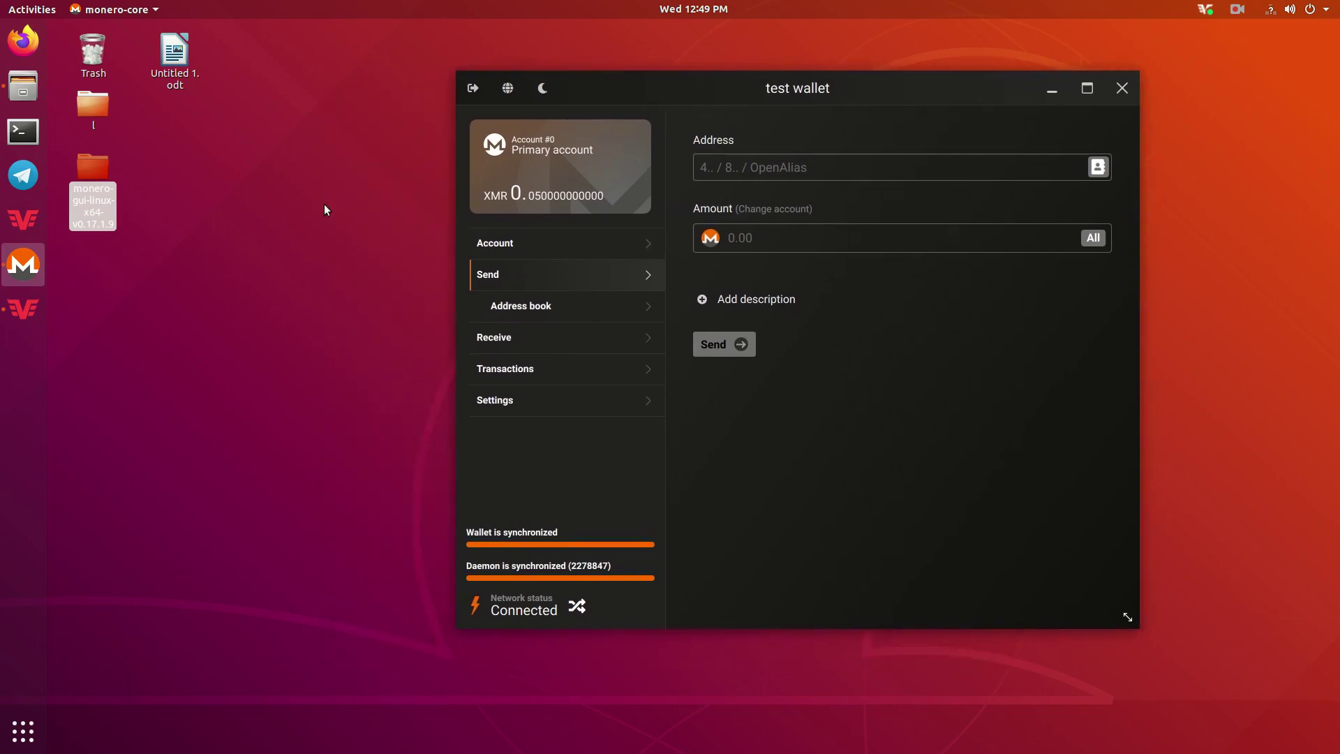
click(174, 47)
double_click(174, 47)
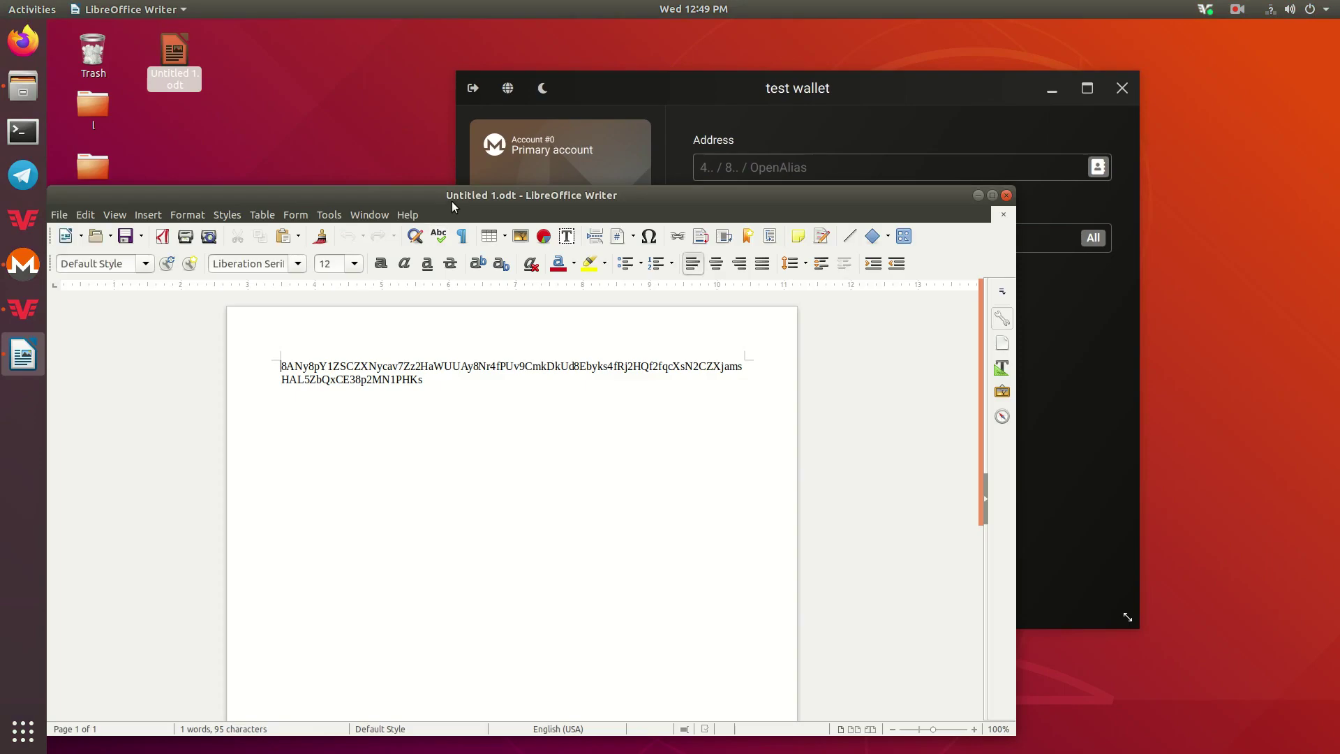
drag(431, 385, 283, 368)
right_click(283, 368)
click(316, 389)
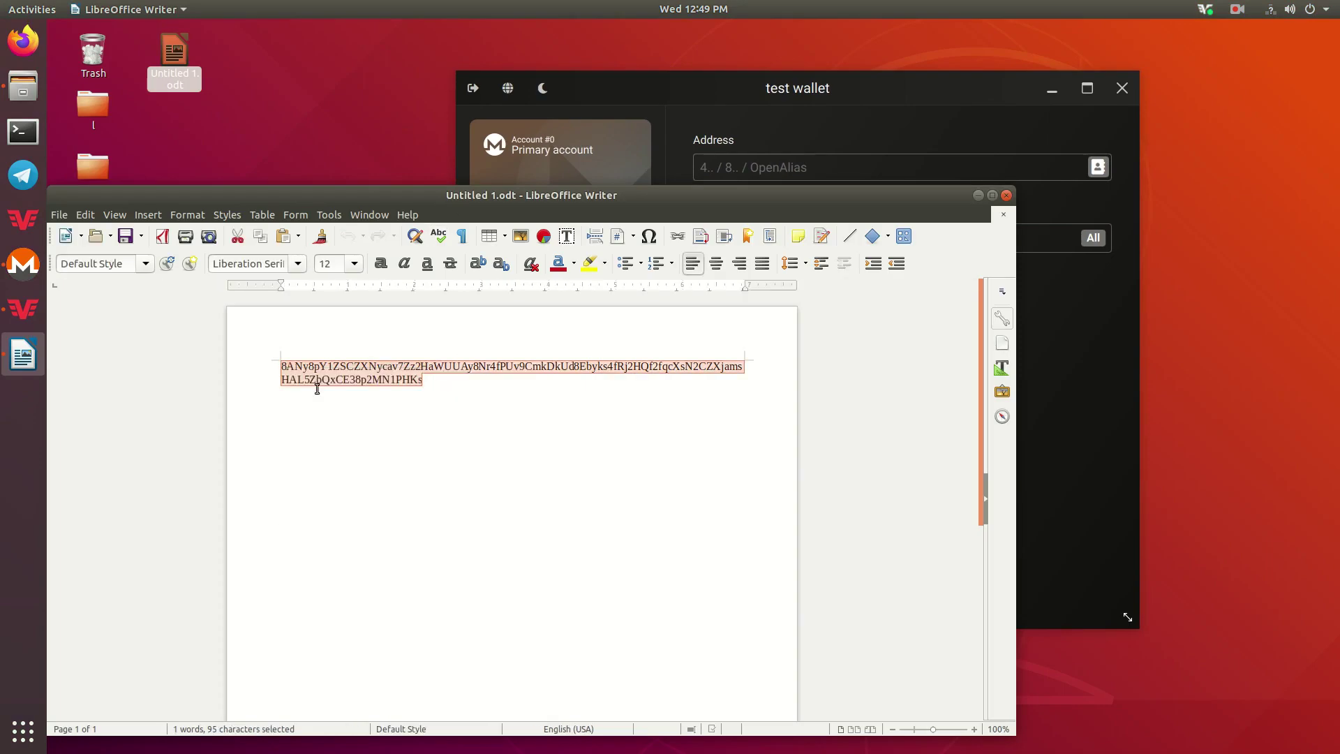
Send the whole balance, 0.04998835 XMR plus 0.00001165 fee, to the pasted address and confirm.
click(1006, 194)
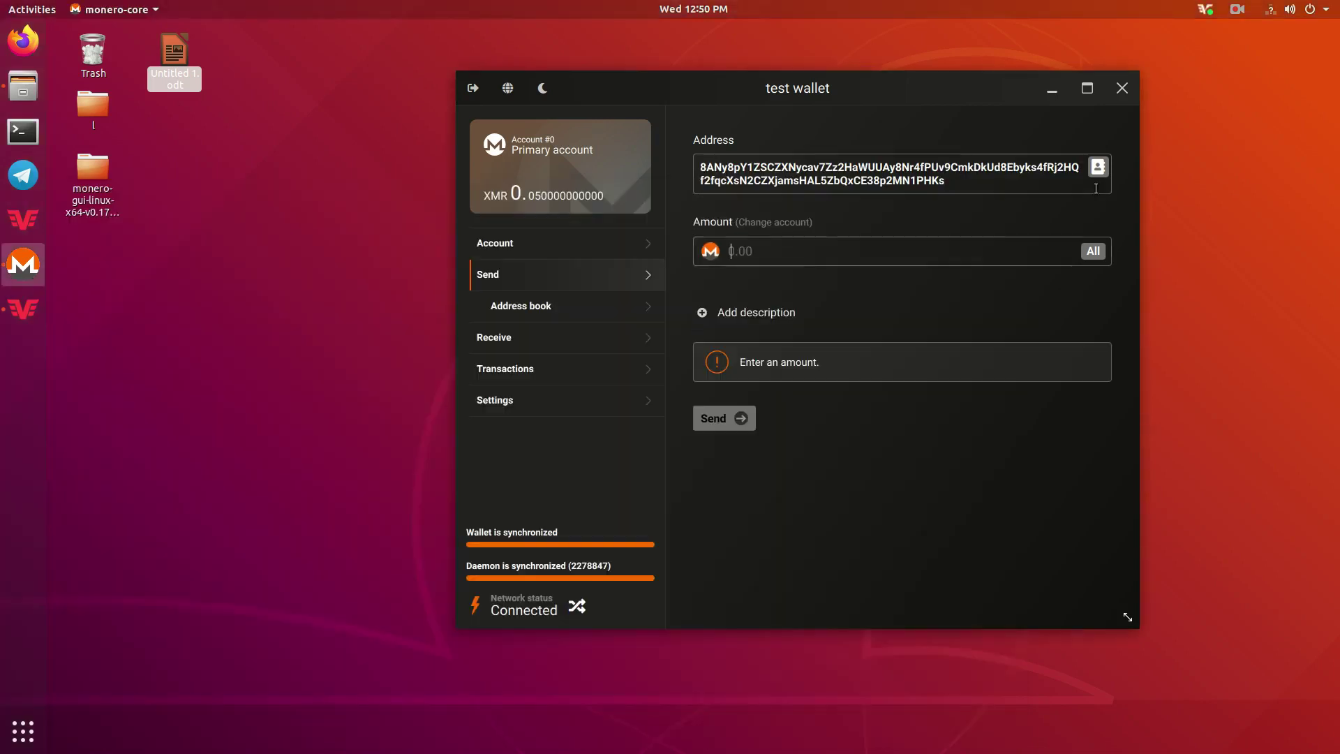
click(1092, 248)
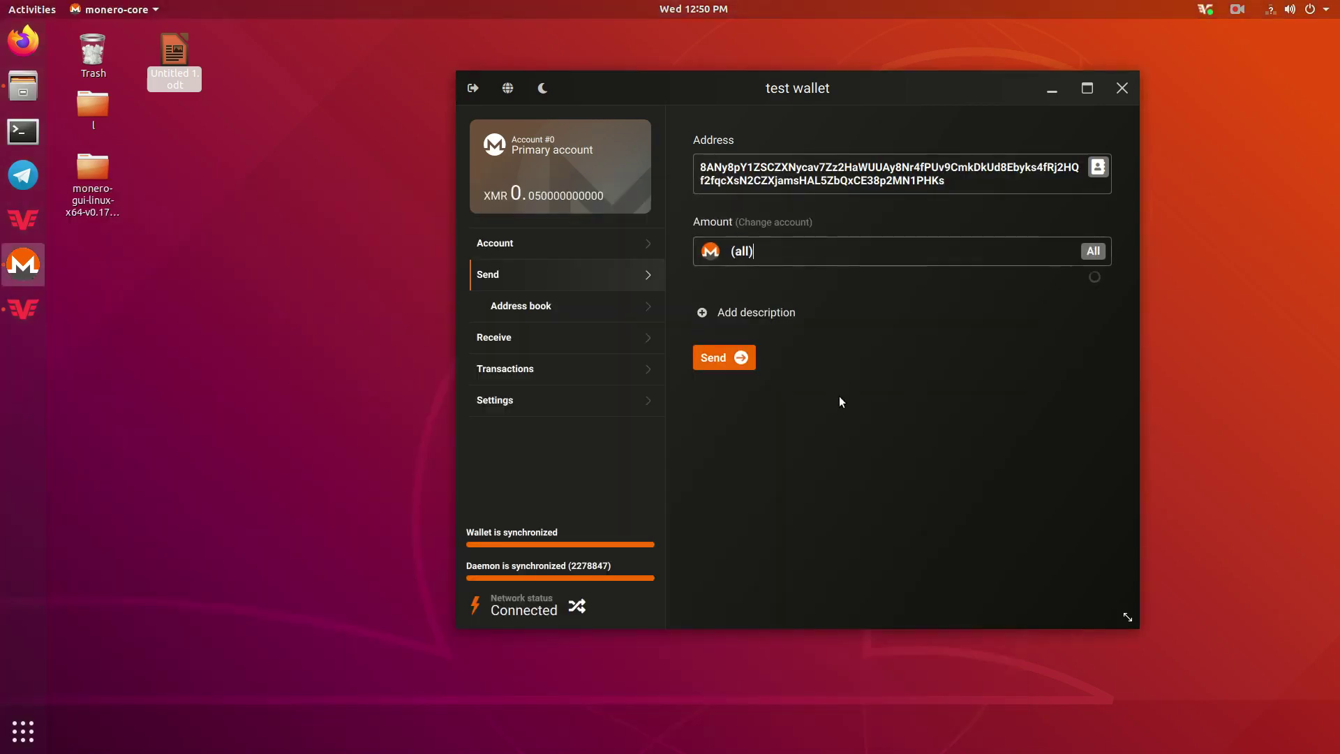
click(726, 362)
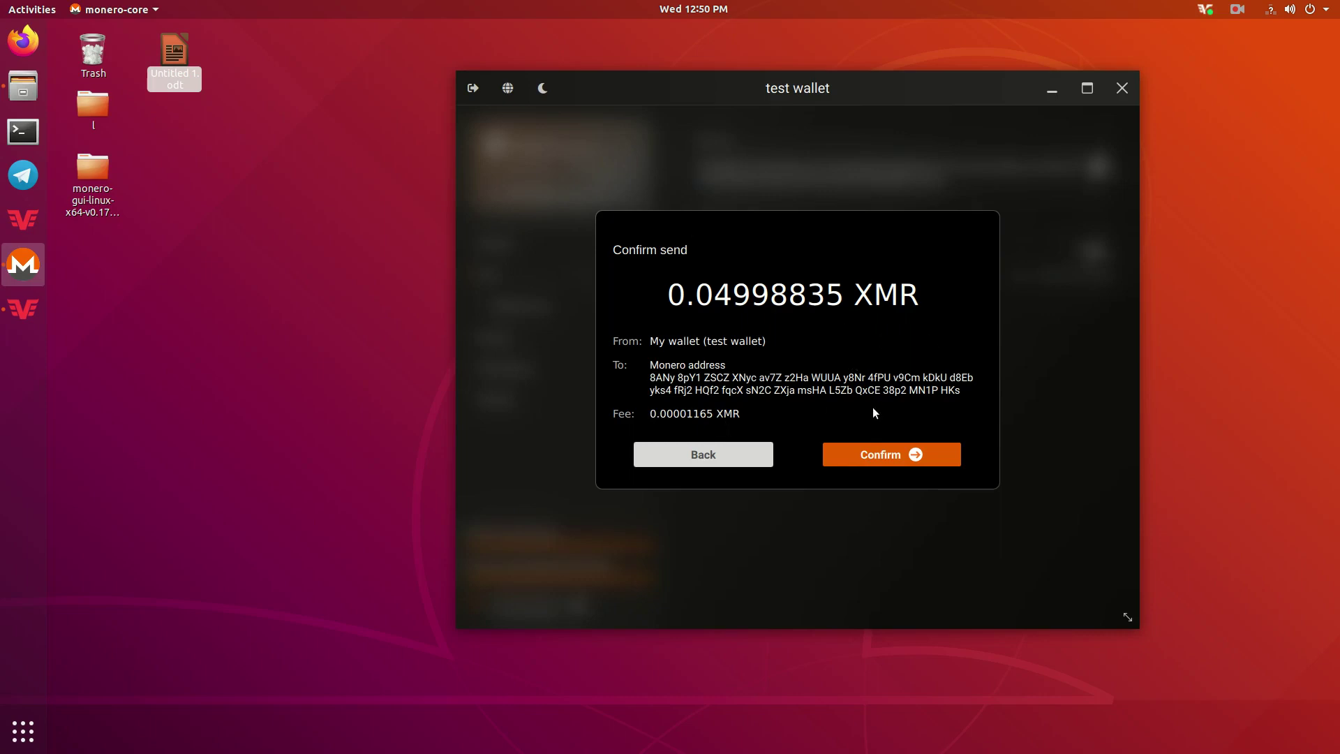
click(888, 459)
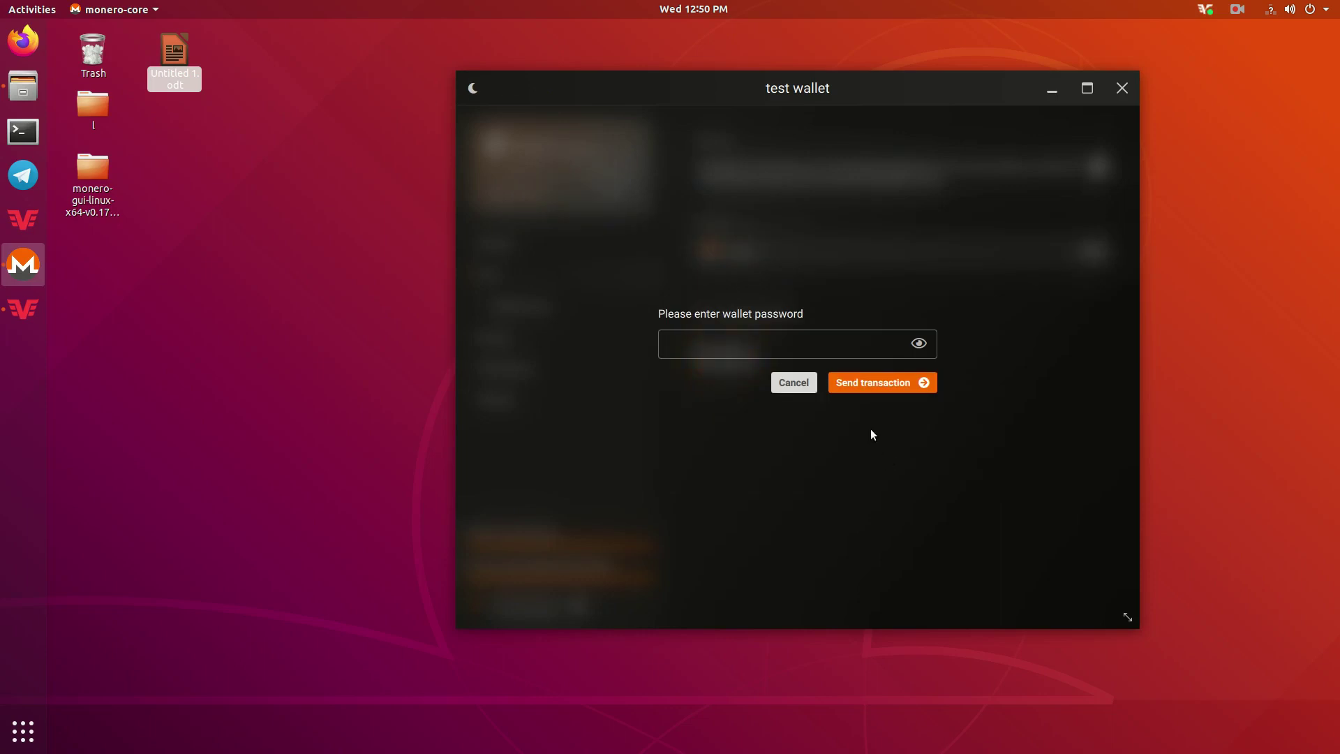
Authorise the transfer with the wallet password, select its transaction ID, and close the success message.
text(••••)
click(912, 389)
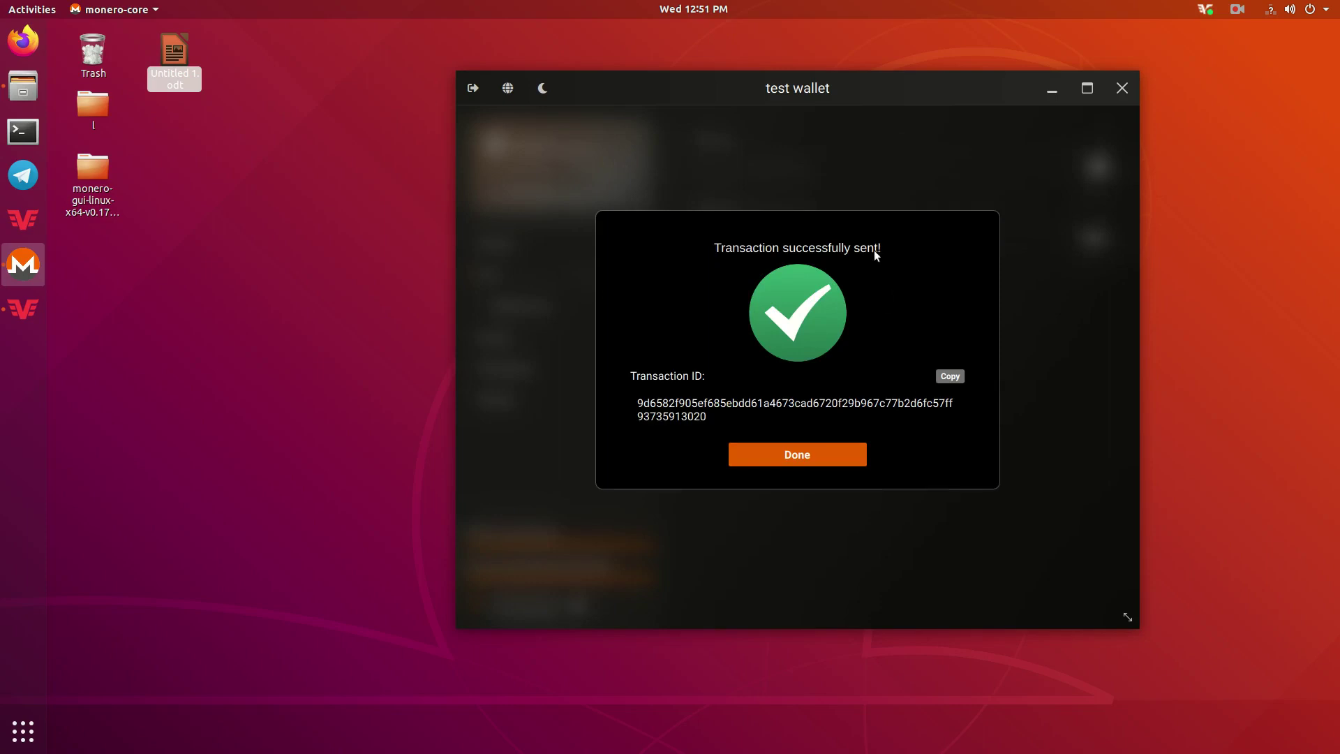
double_click(667, 402)
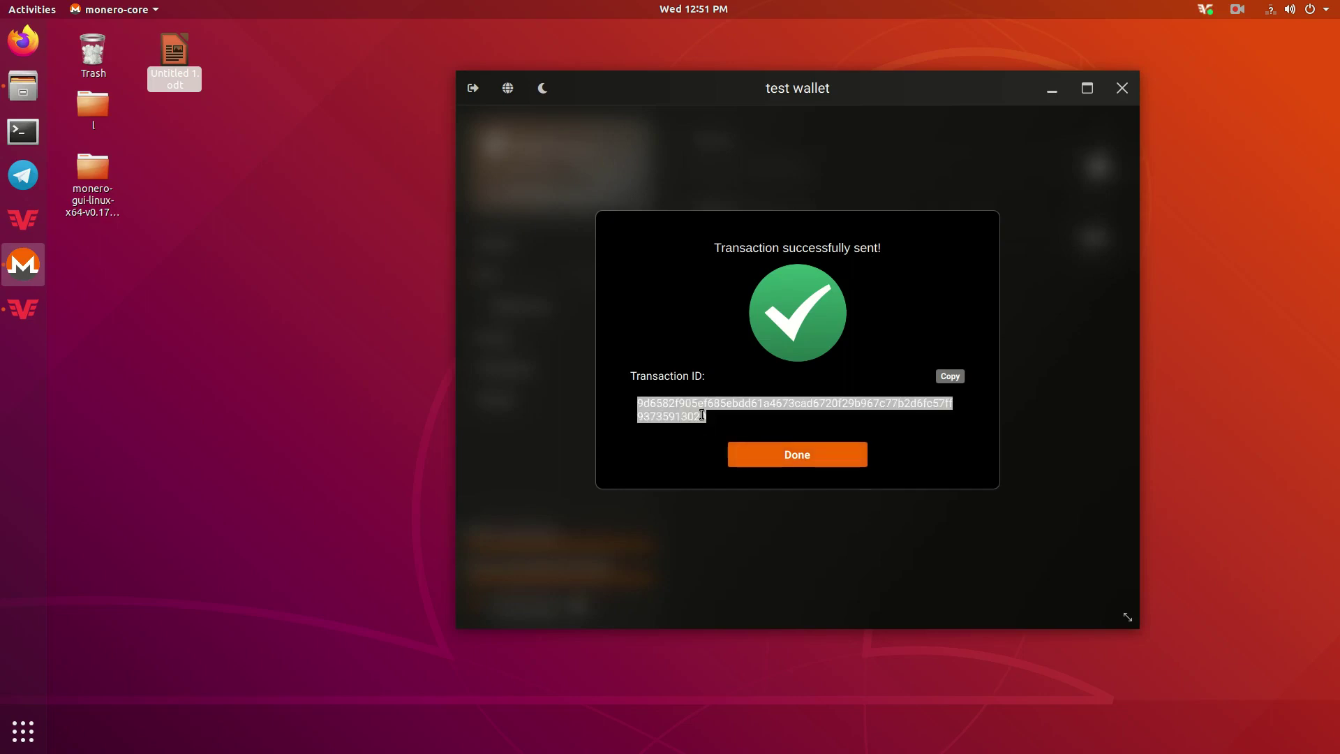
click(638, 404)
drag(637, 404, 700, 437)
click(672, 415)
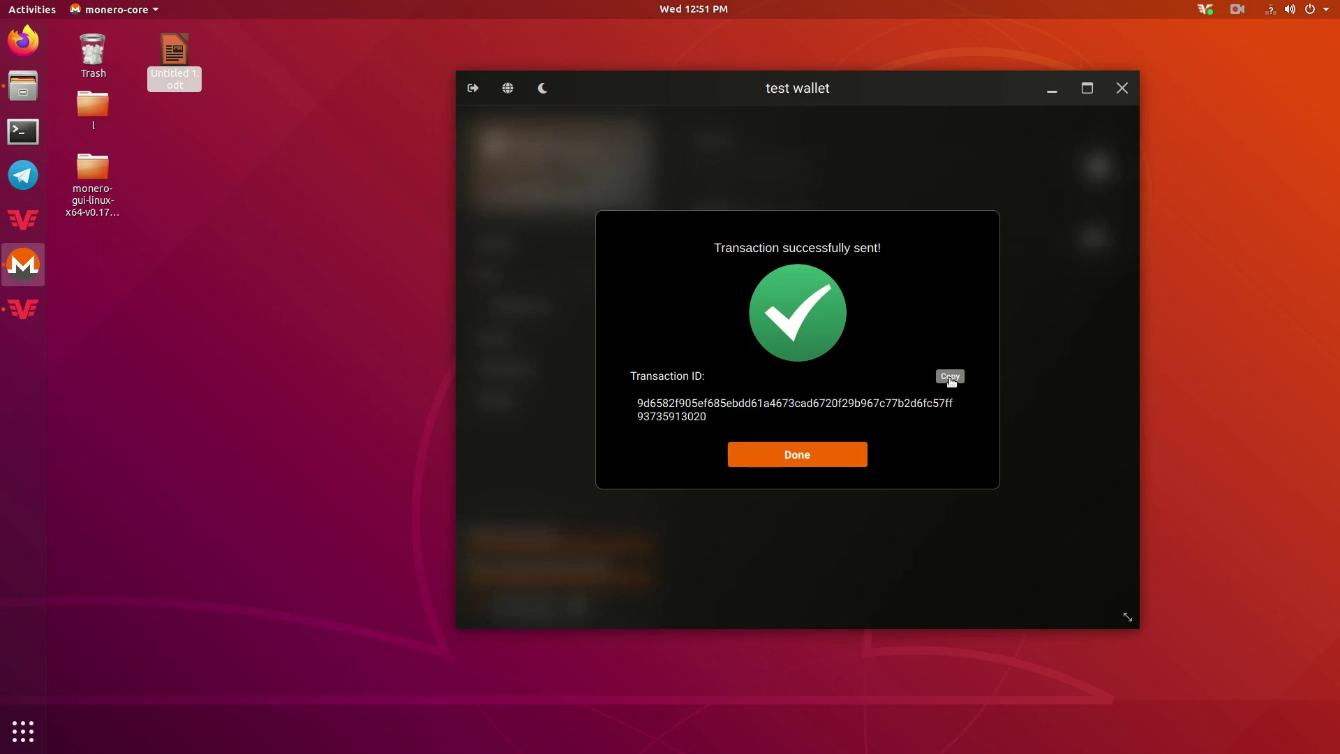
click(827, 455)
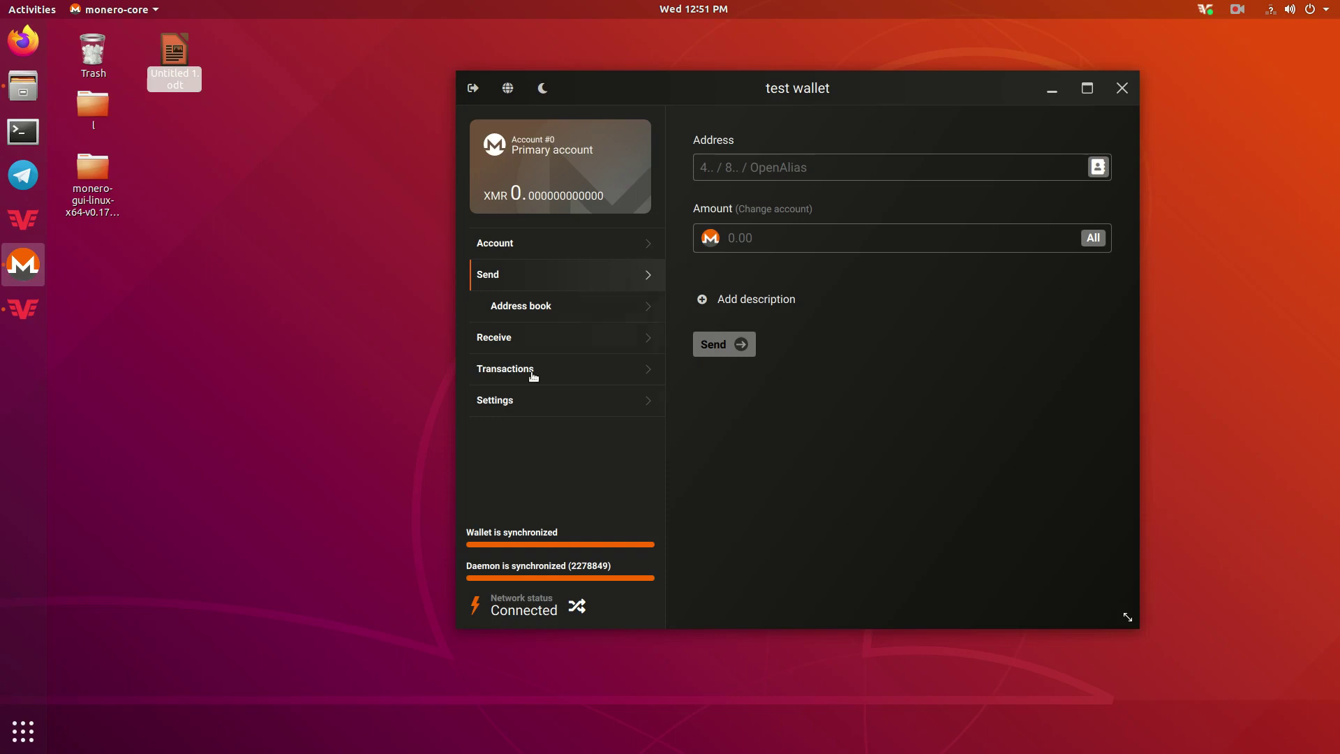
Check the pending 0.04998835 XMR outgoing transaction, then return to the two-account overview.
click(514, 253)
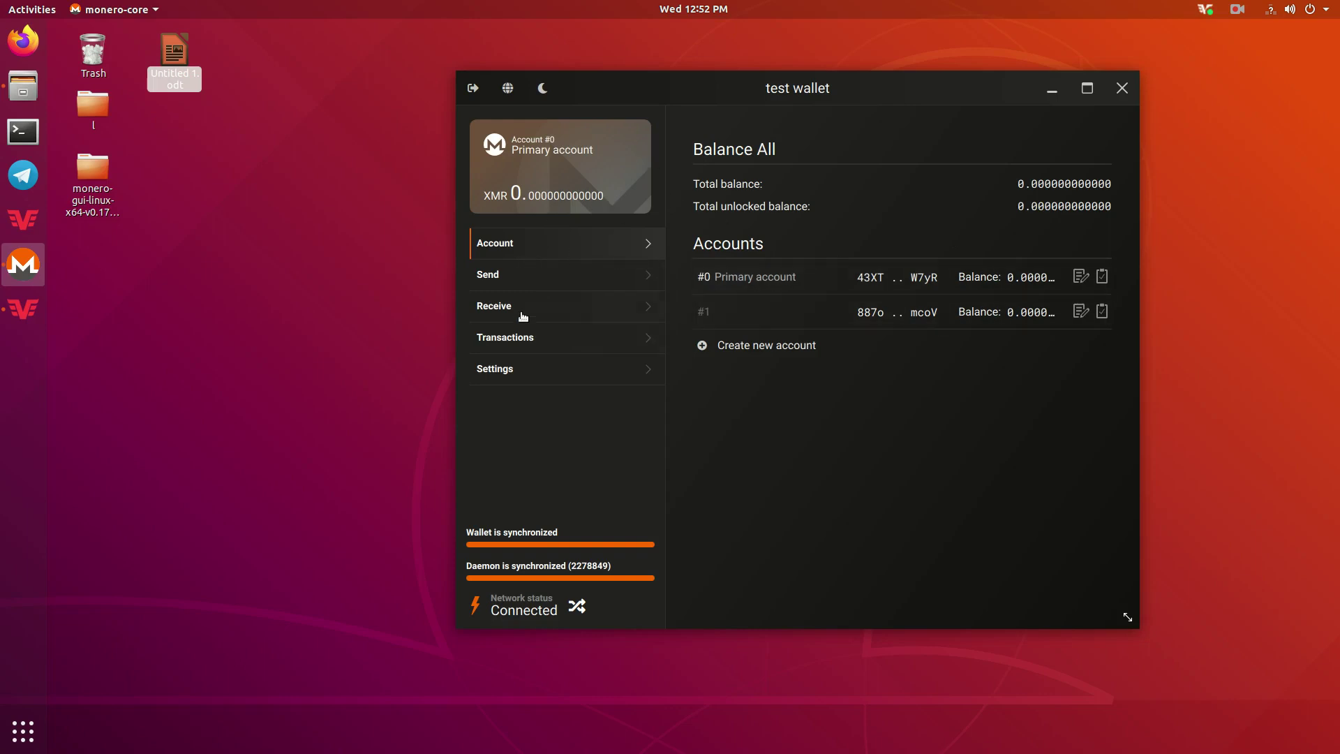
click(528, 340)
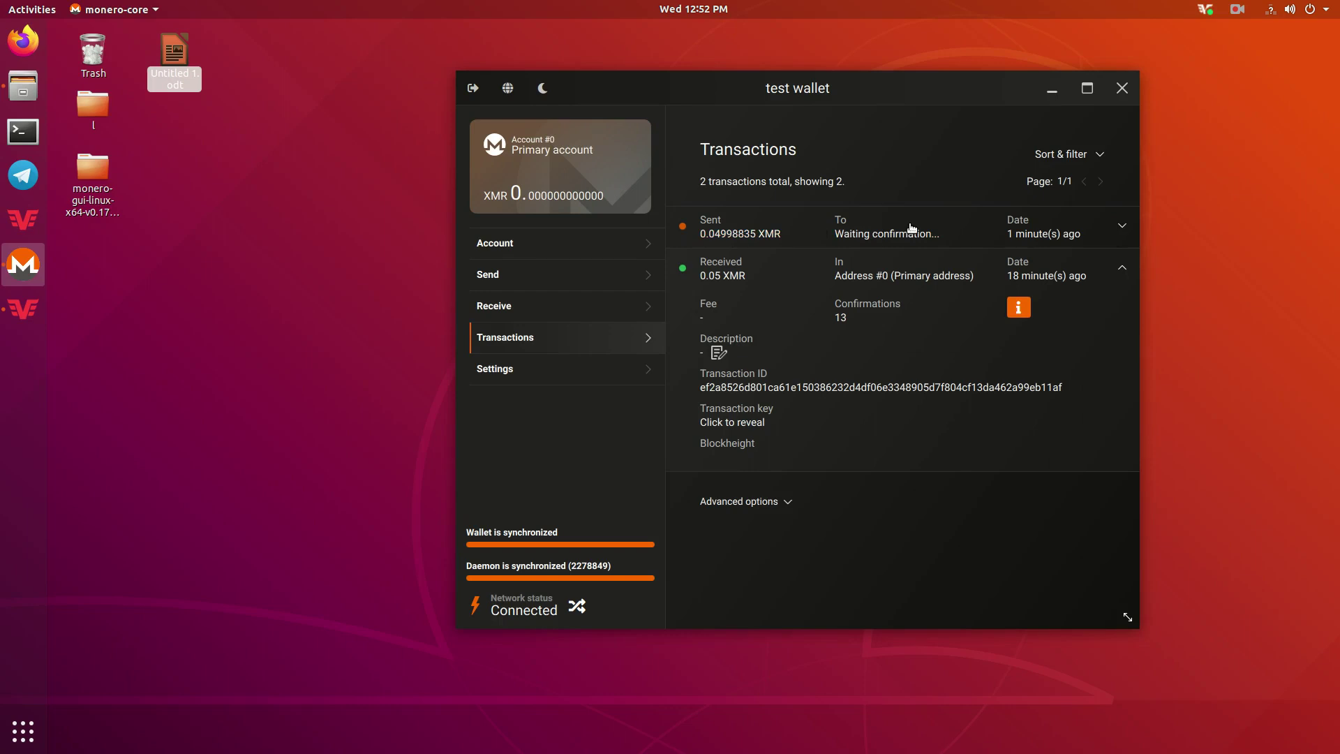
click(586, 241)
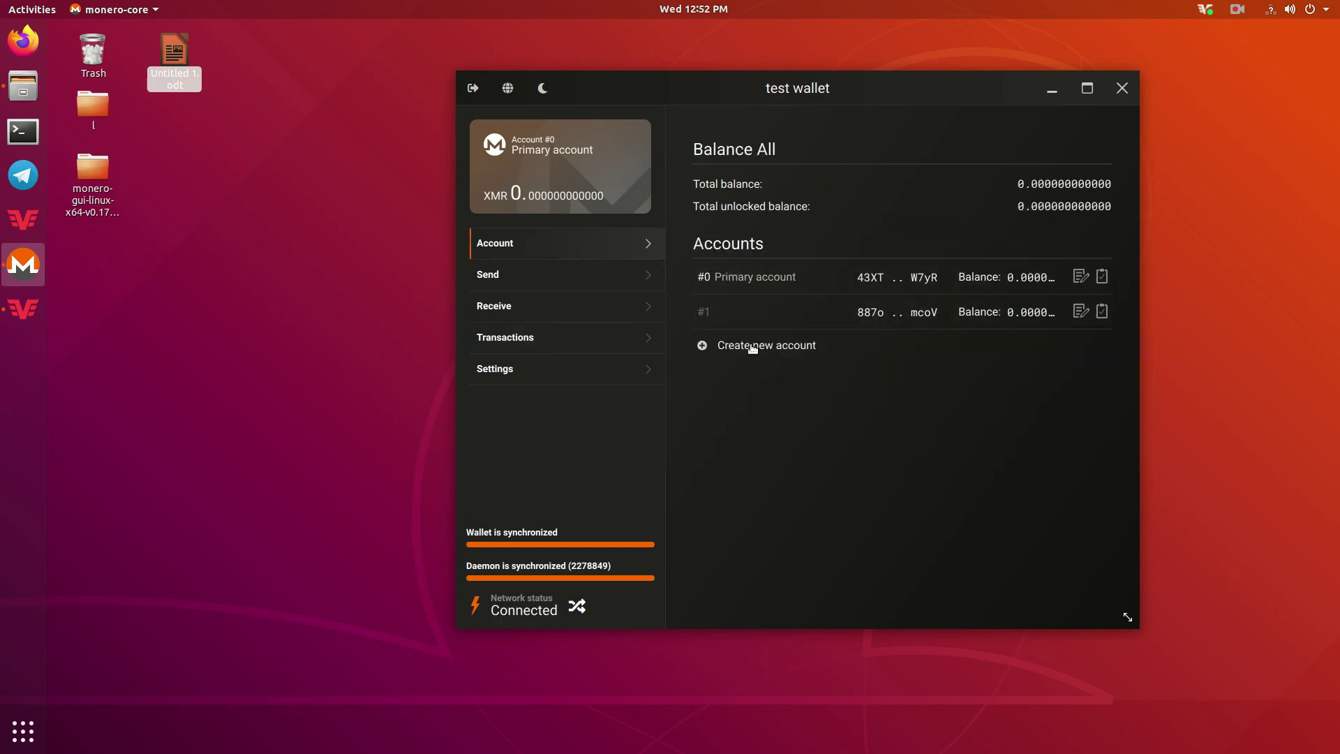
Switch the current account back and forth between Primary account and account #1.
click(766, 319)
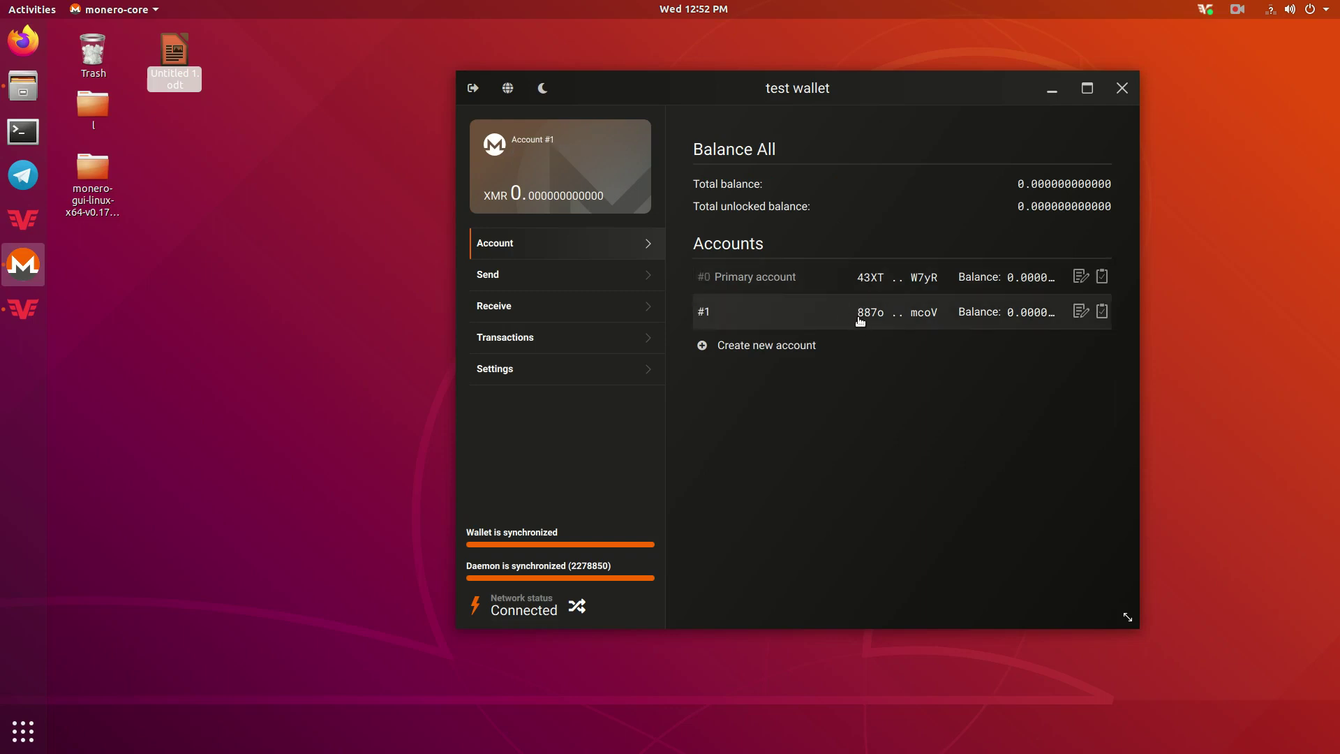
click(841, 291)
click(837, 307)
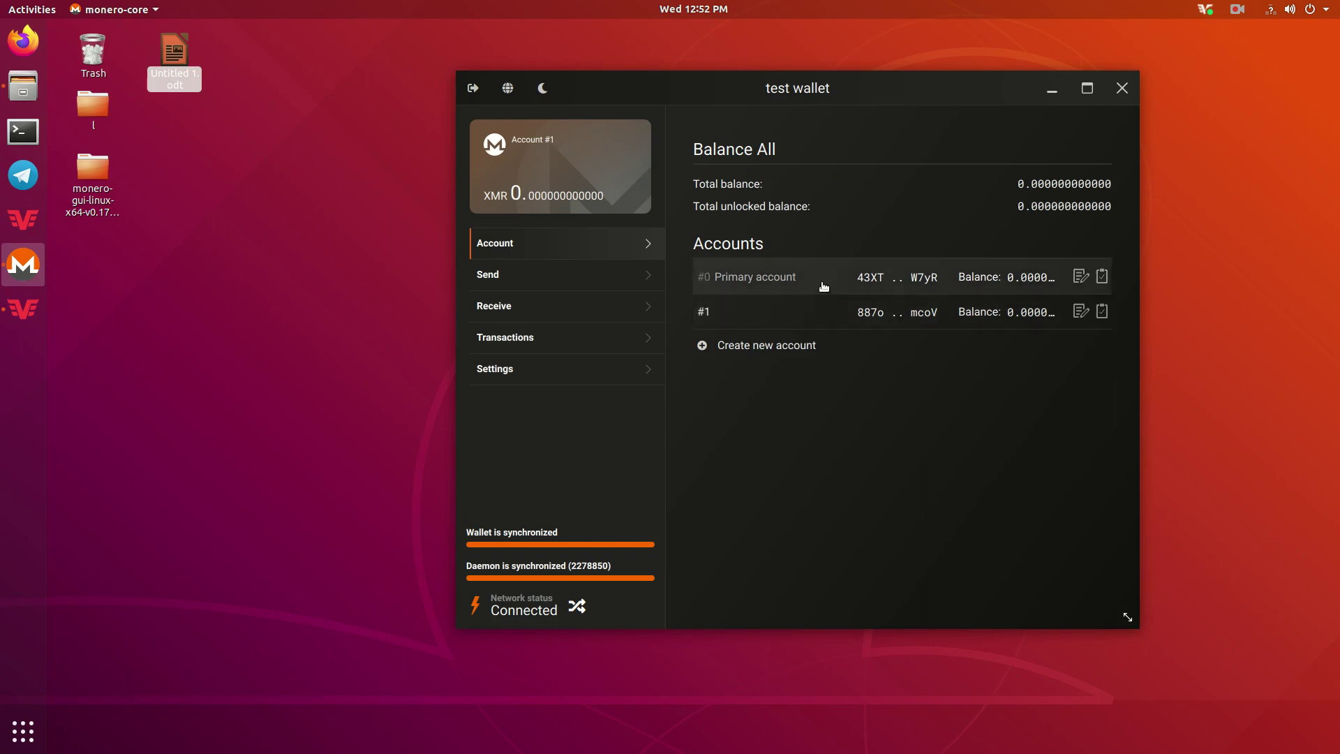
click(831, 283)
click(818, 308)
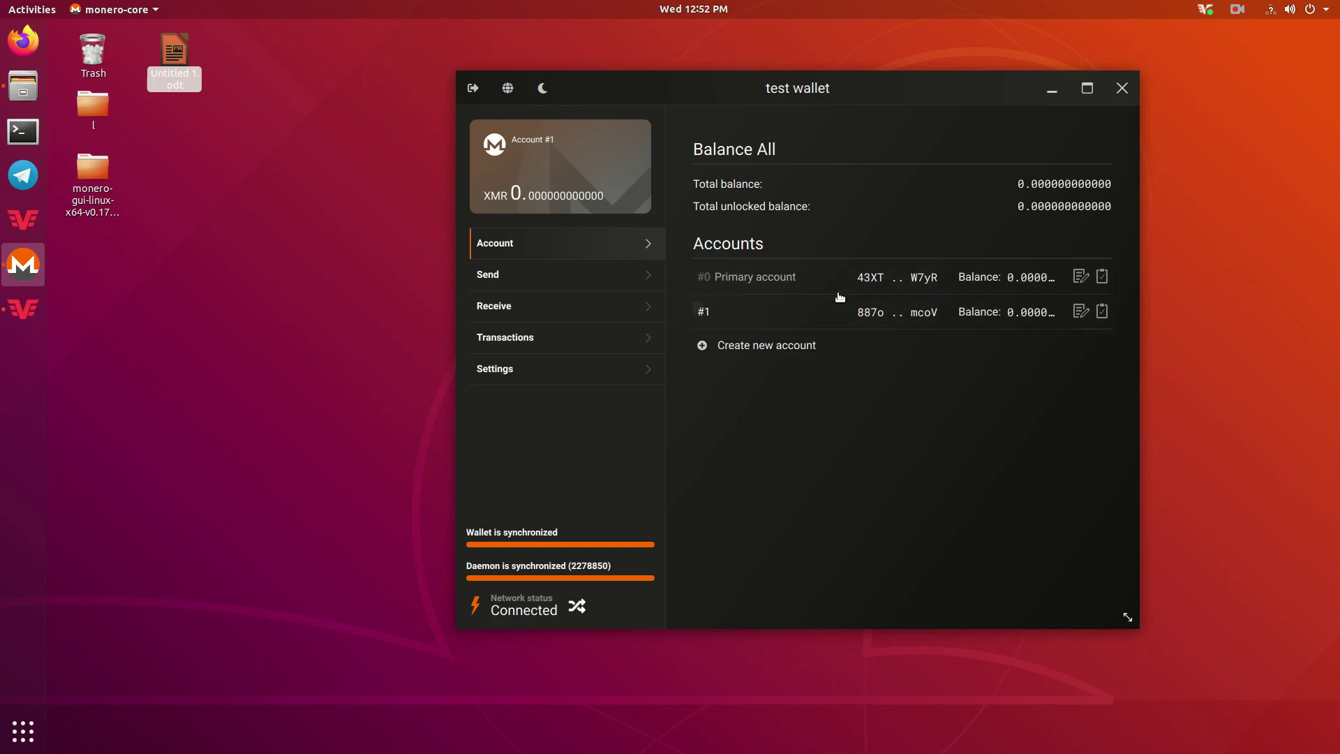
Browse Transactions, Send and Receive, then select Primary account #0 and open Settings.
click(507, 339)
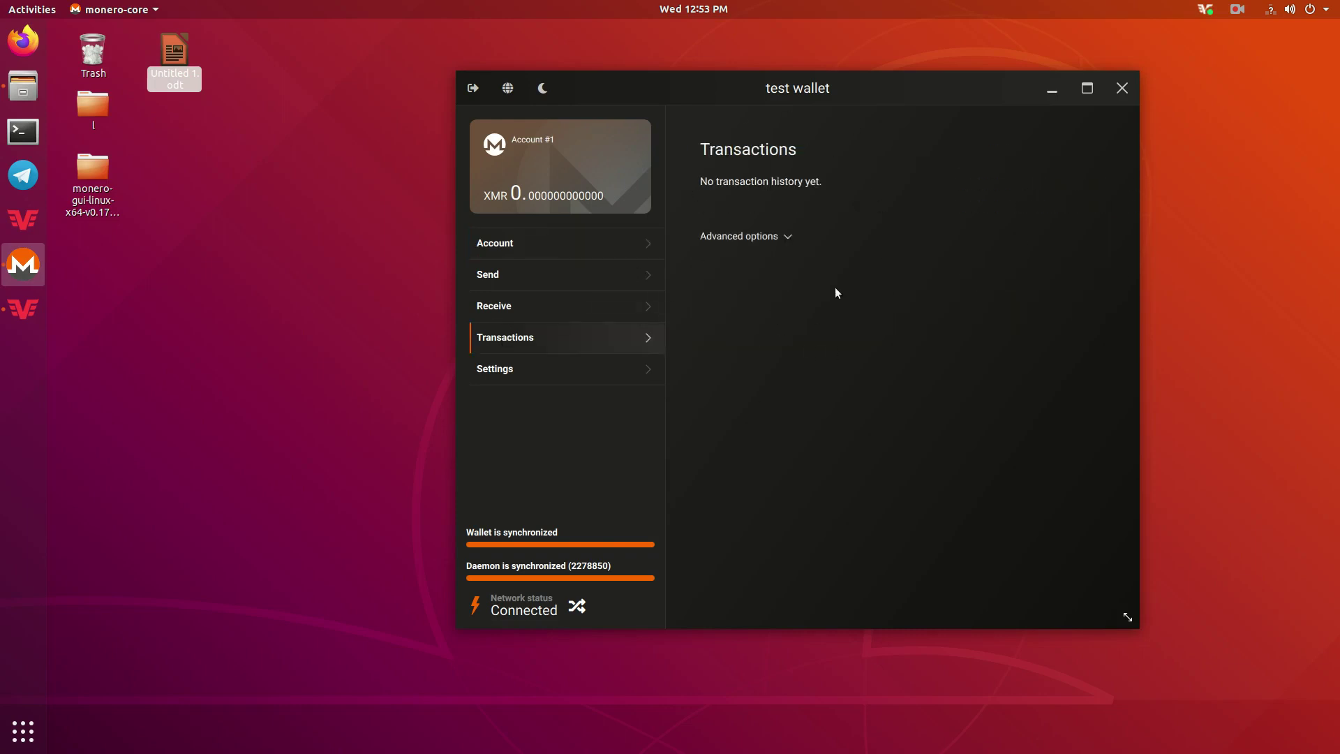
click(528, 280)
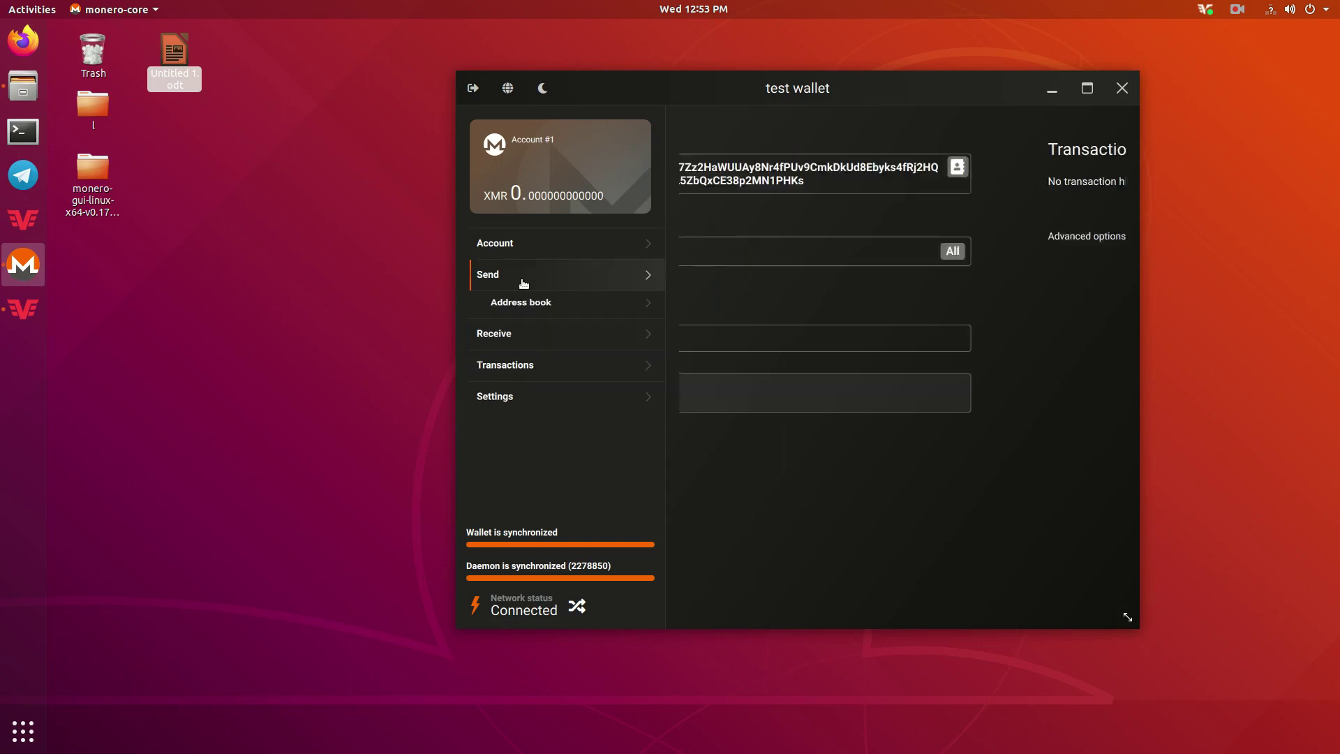
click(519, 333)
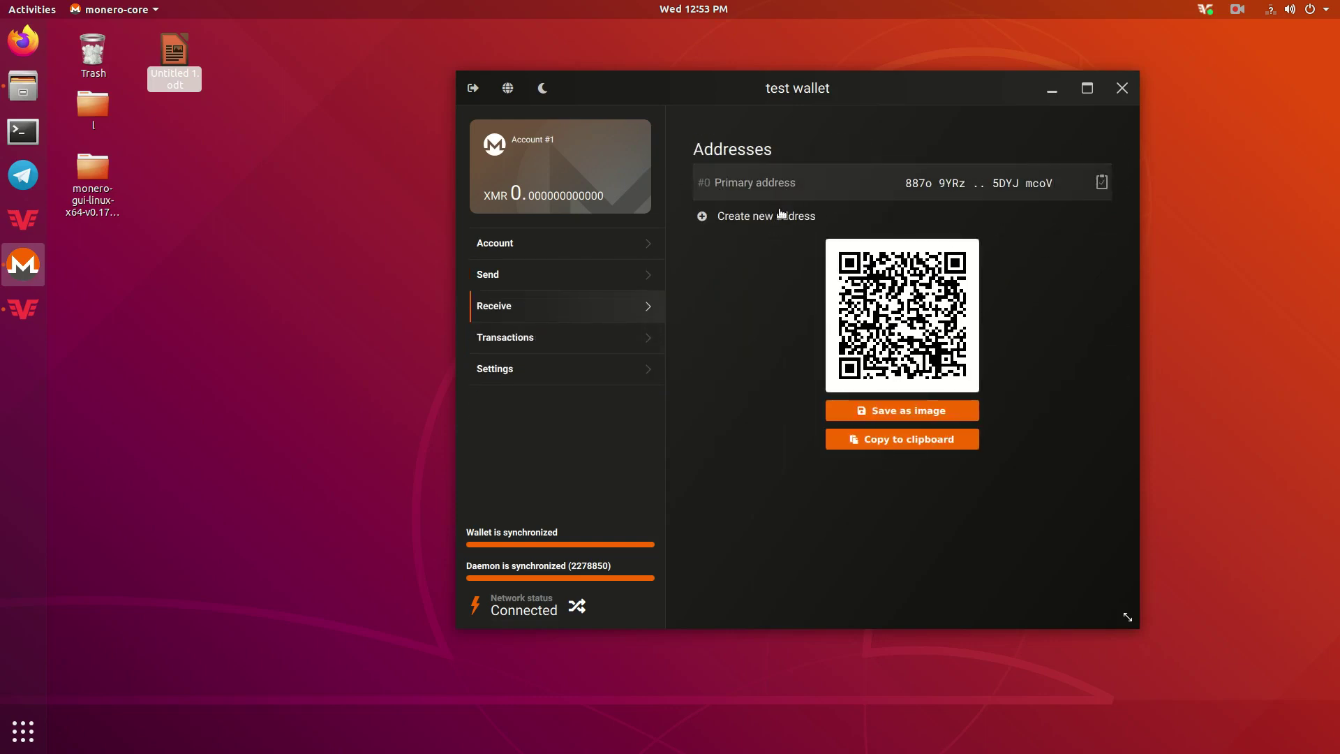
click(527, 240)
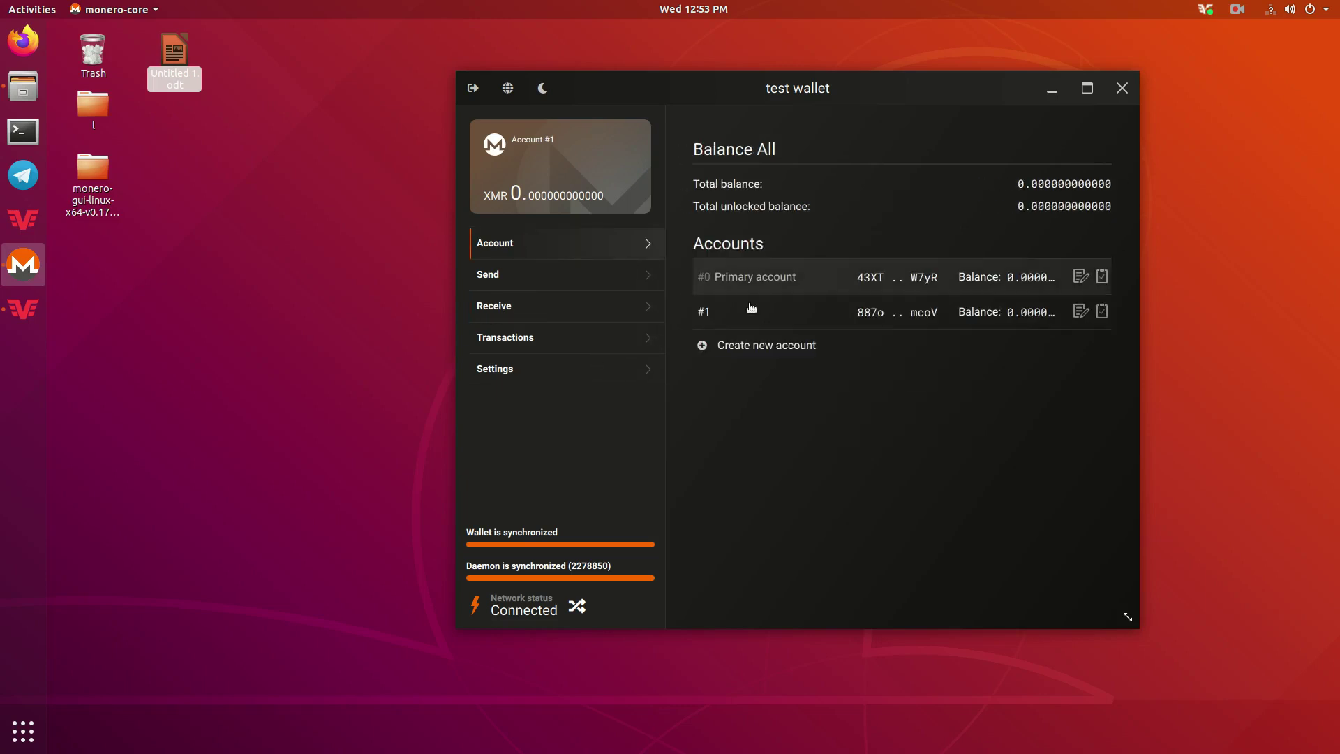
click(799, 285)
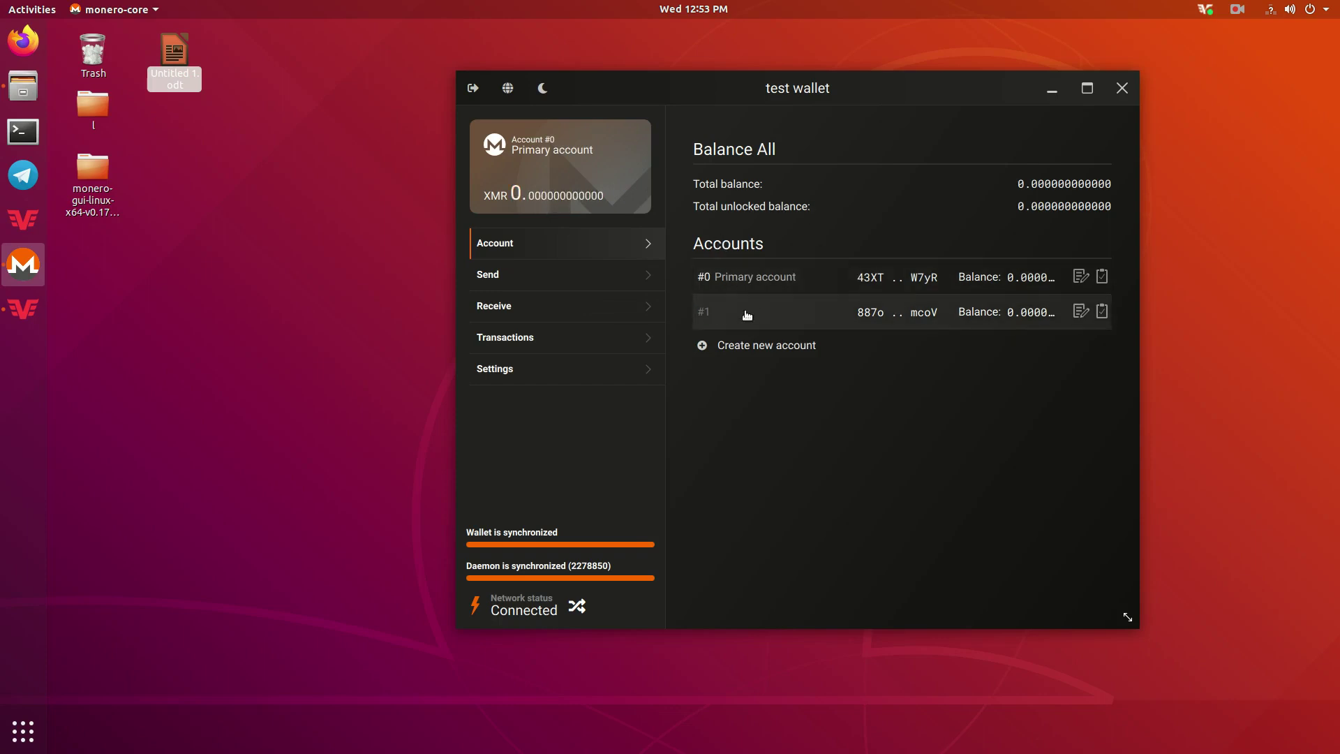
click(524, 369)
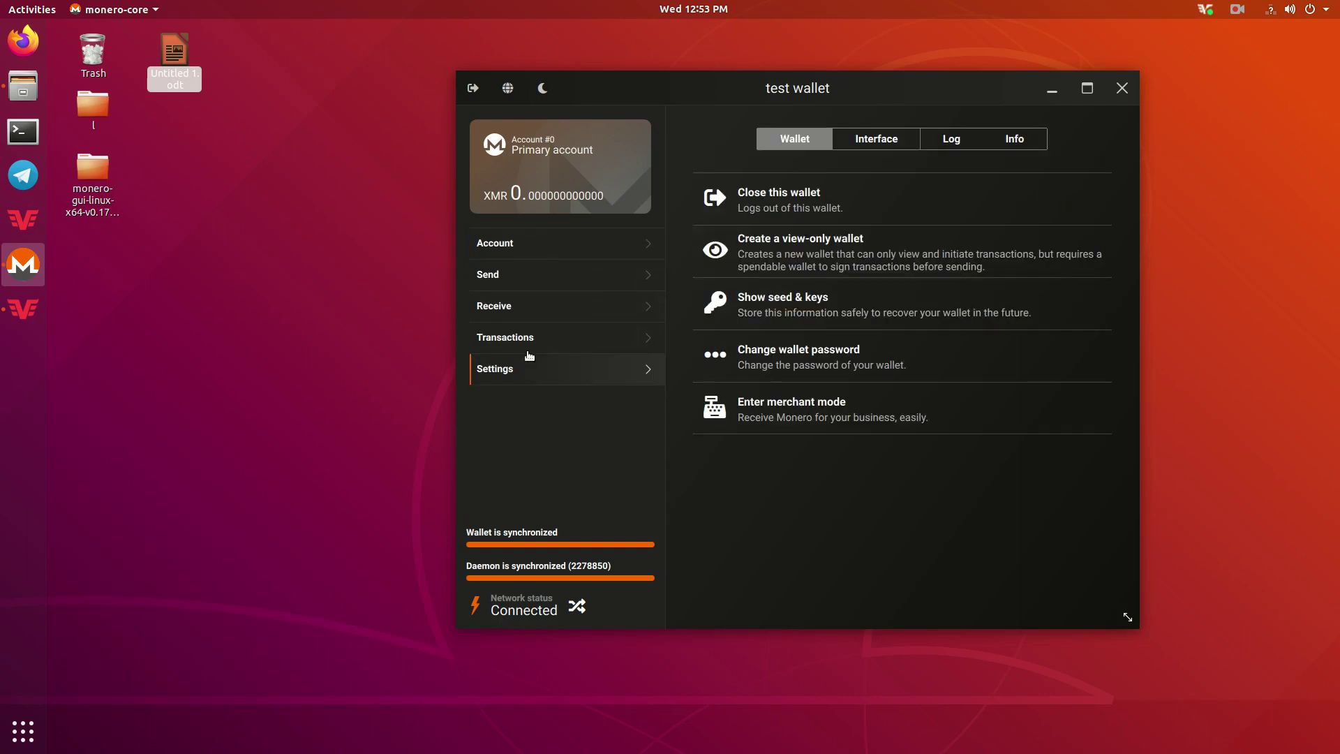
Enter the wallet password to reveal the mnemonic seed, restore height 2278834 and keys.
click(824, 308)
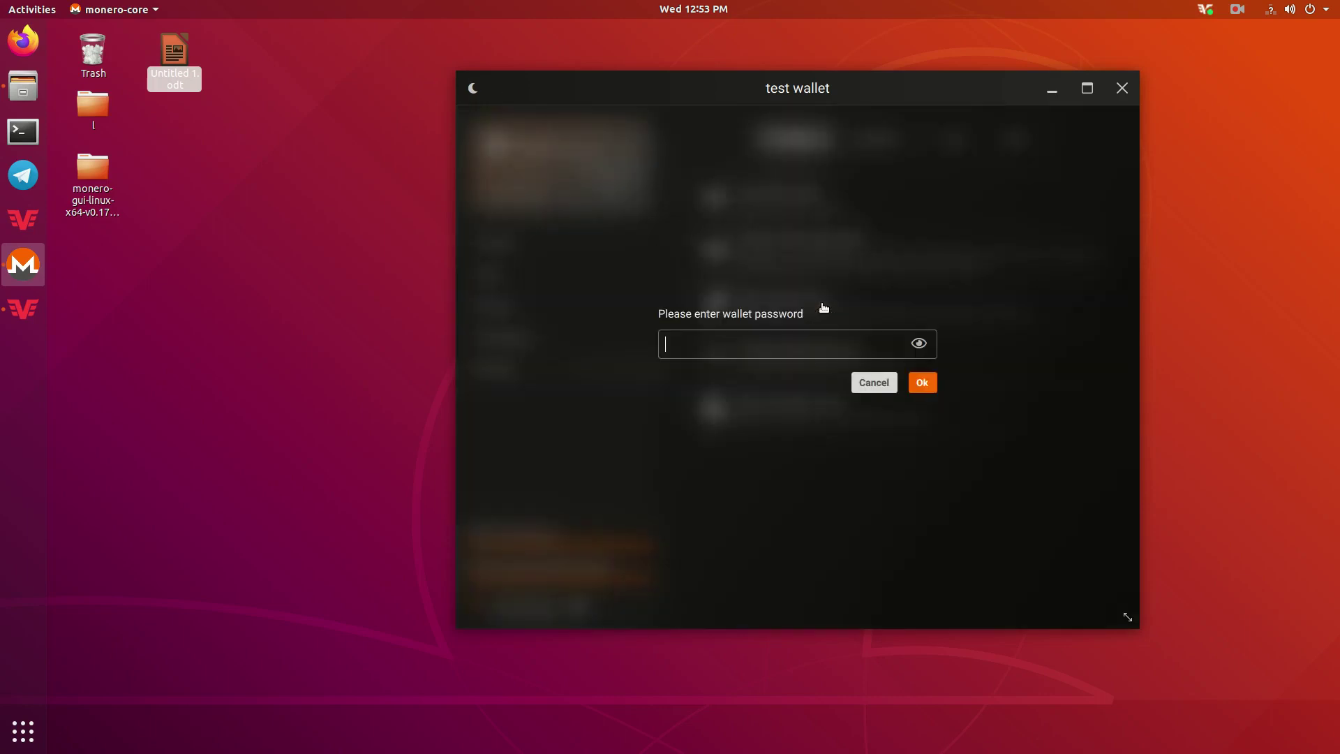
text(123)
key(Return)
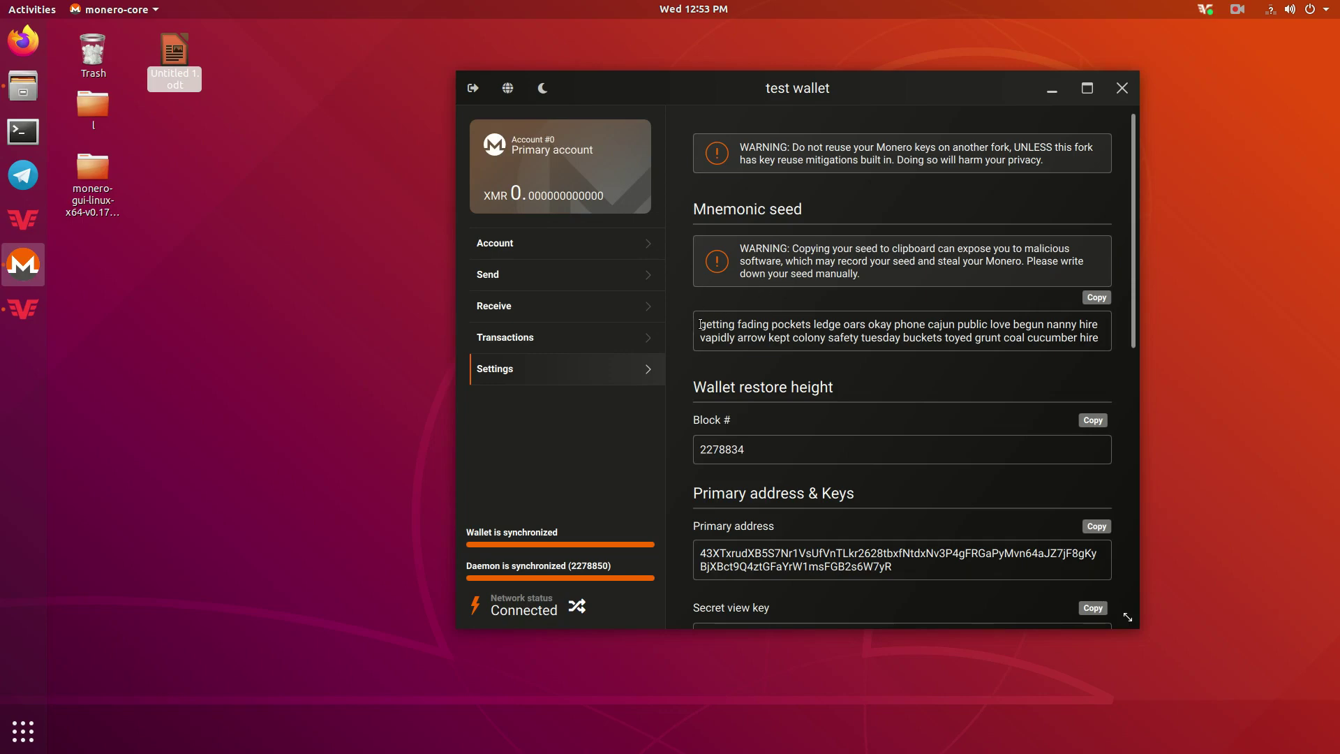
scroll(698, 325, down, 1)
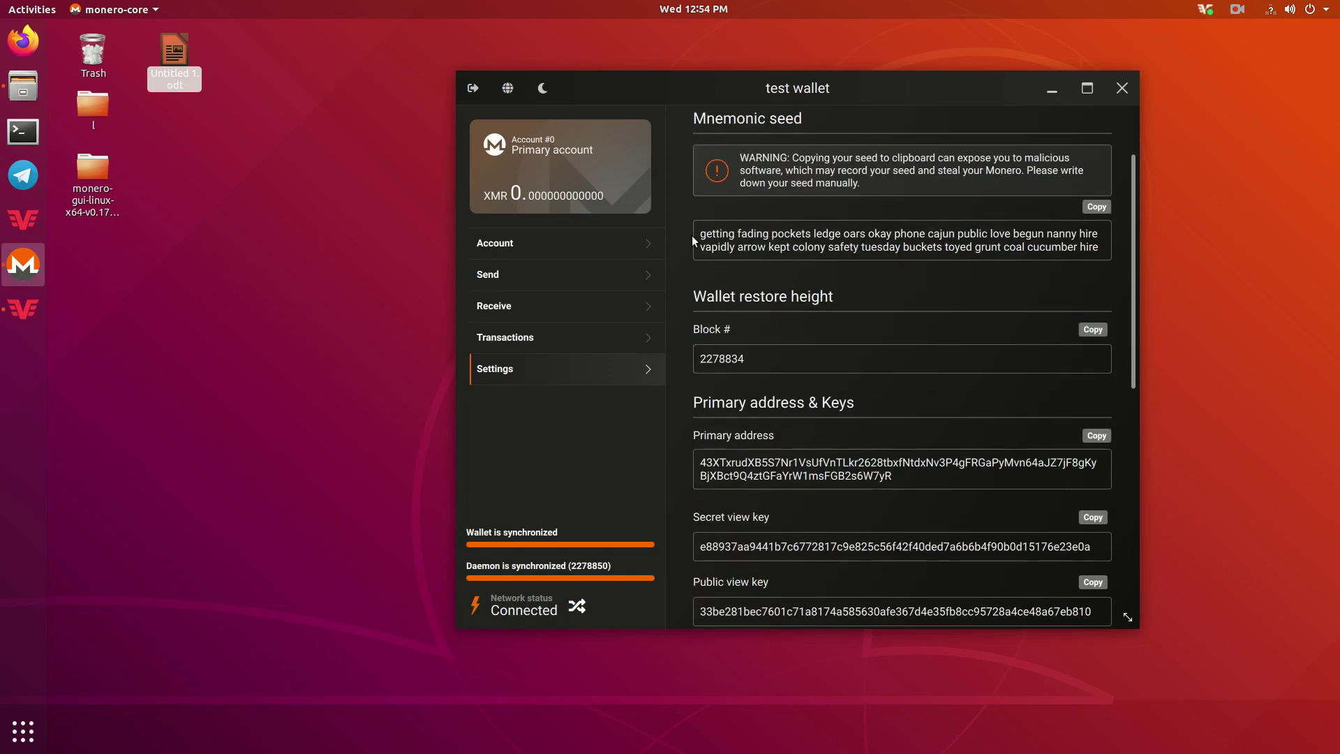
Select the mnemonic seed text on the seed & keys page several times, clearing the selection each time.
drag(696, 233, 1131, 265)
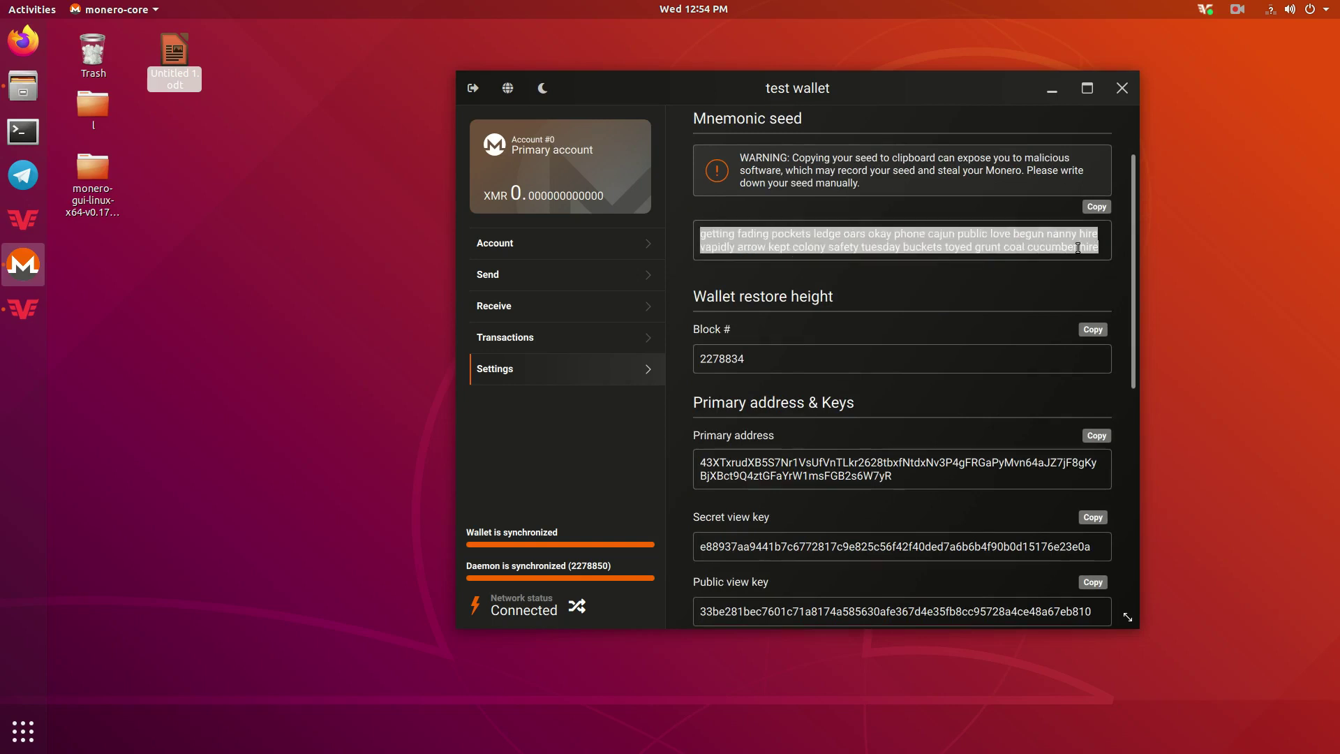
click(980, 244)
scroll(1045, 385, up, 1)
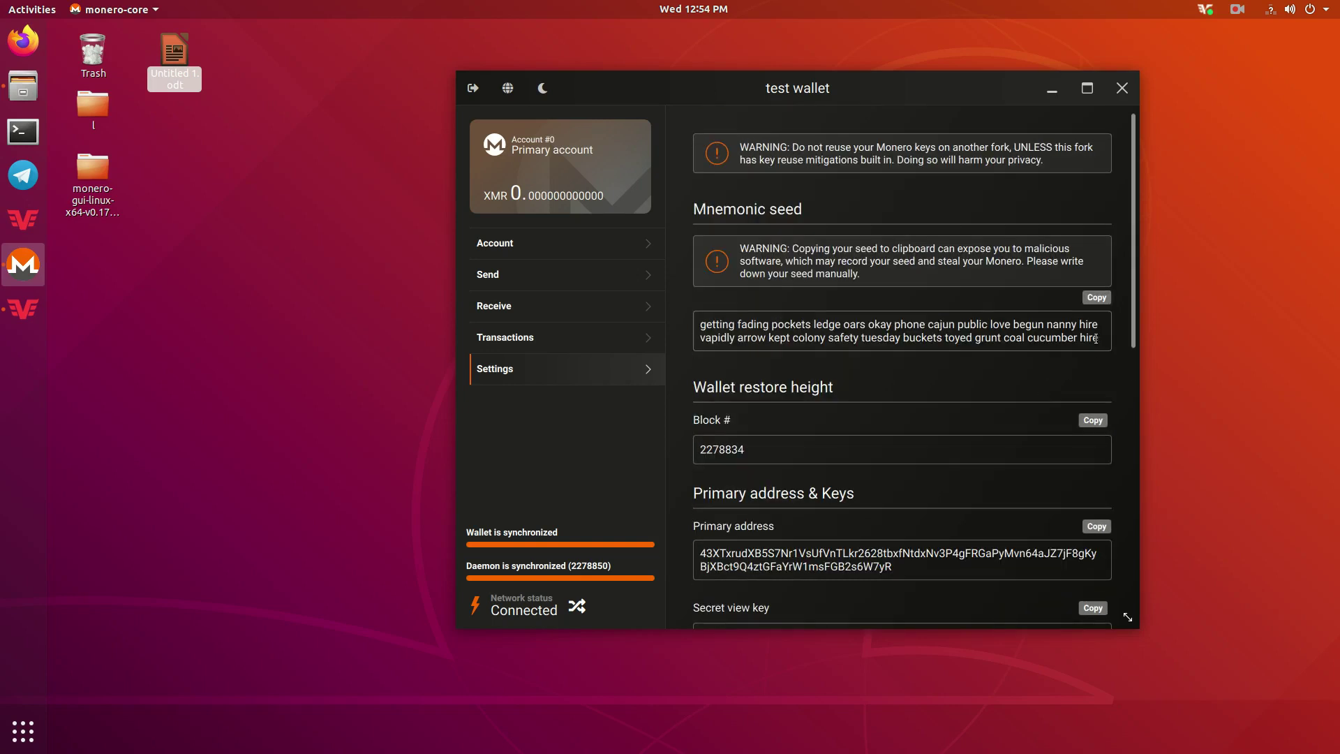
drag(1096, 338, 700, 324)
click(1093, 336)
drag(1093, 336, 699, 323)
click(700, 328)
Glance at the transactions list, then return to settings and reveal the seed and keys again.
click(571, 341)
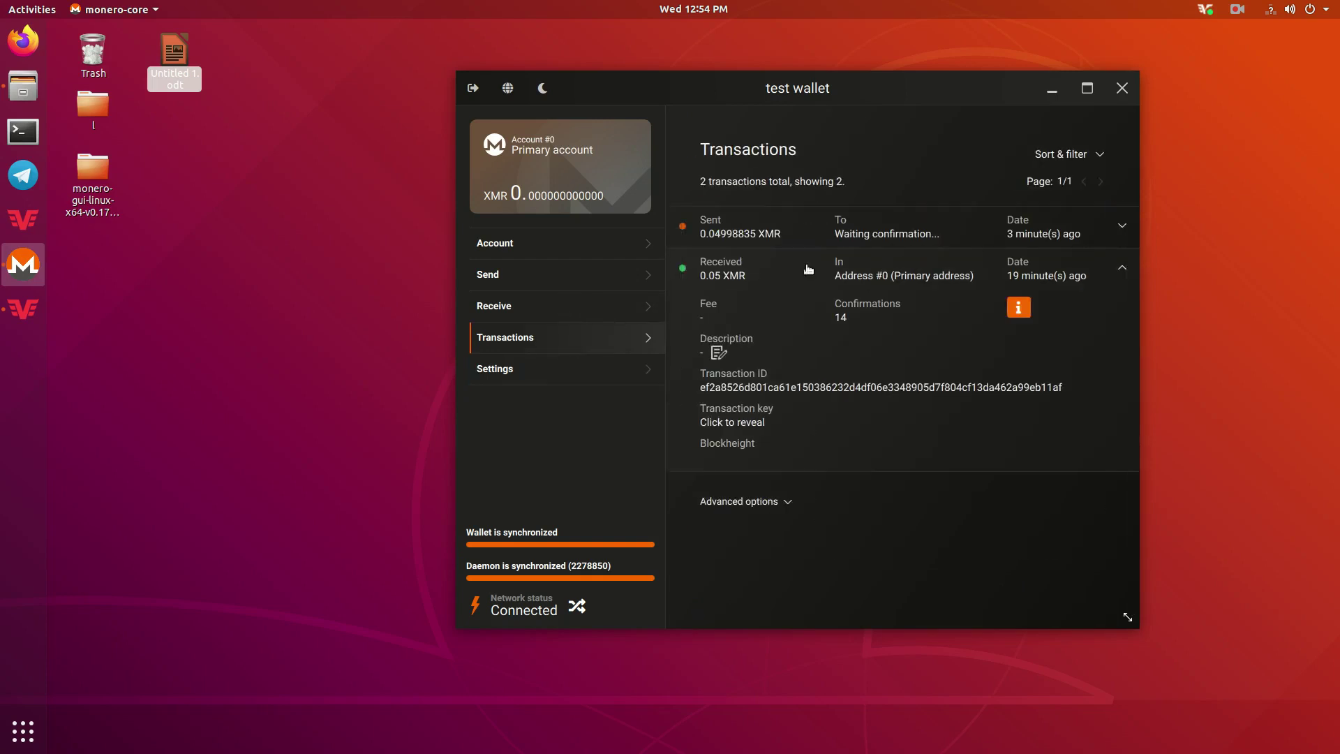
click(584, 369)
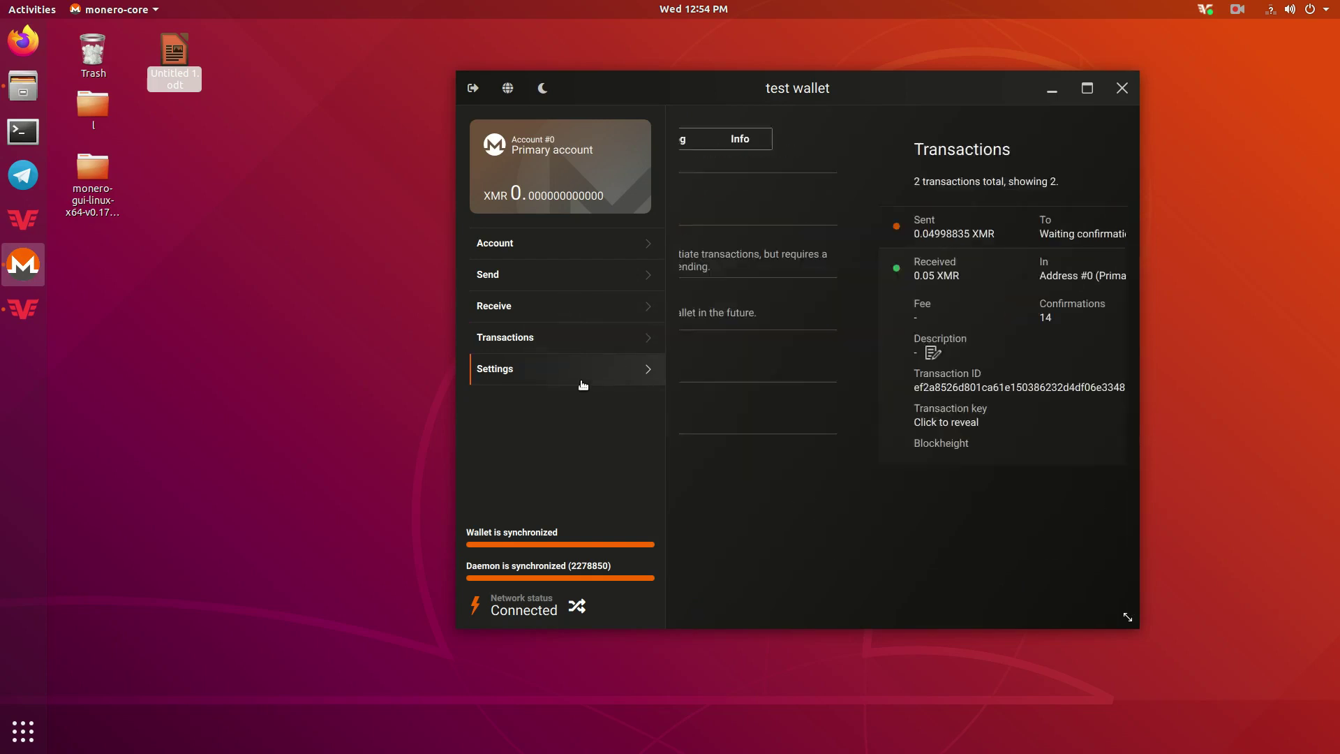
click(815, 316)
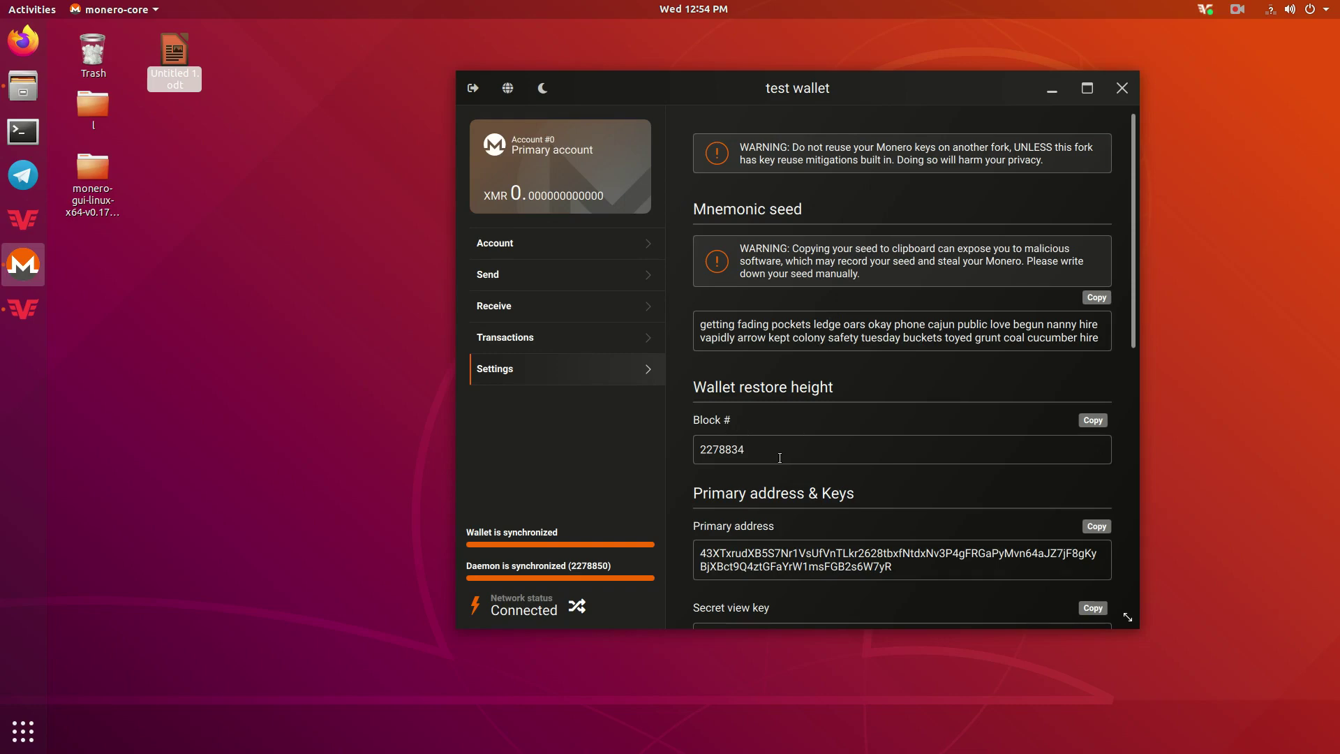
Scroll through the seed, restore height and keys, selecting the mnemonic seed words.
scroll(780, 457, down, 5)
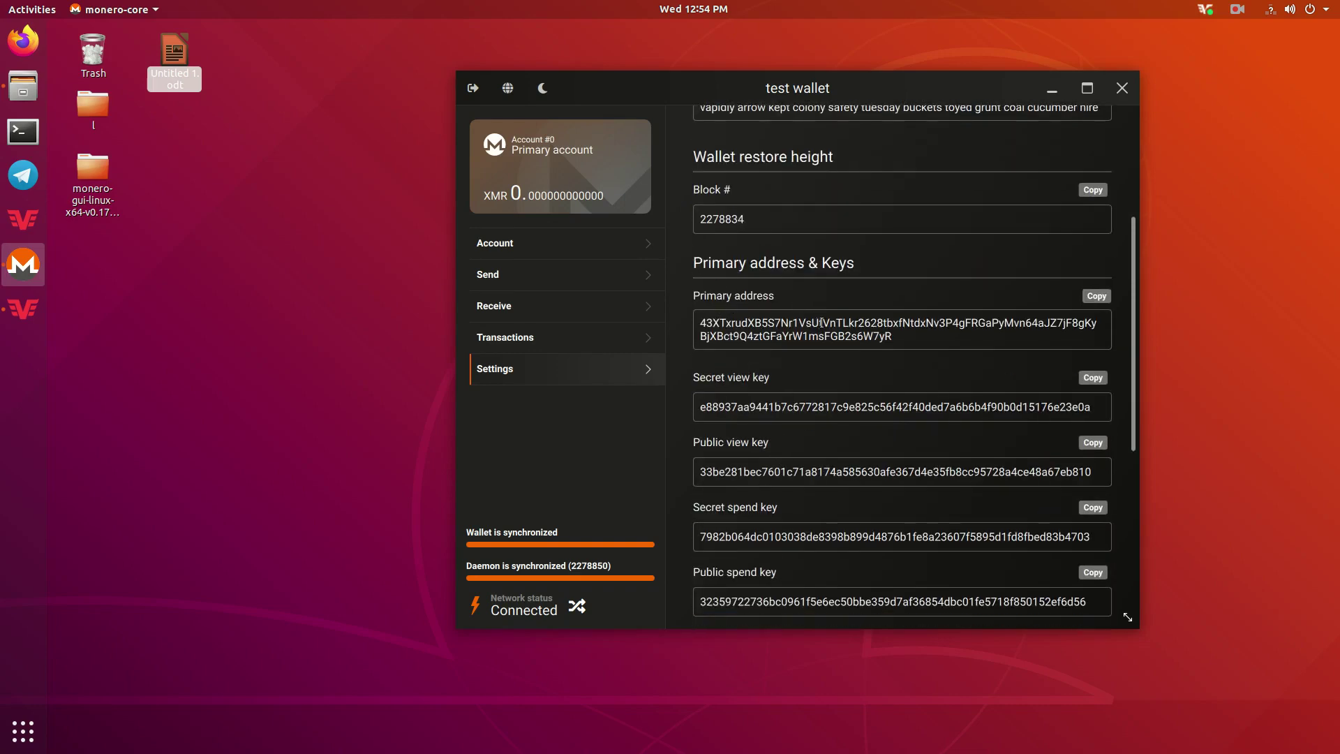
scroll(820, 322, down, 4)
scroll(821, 316, up, 3)
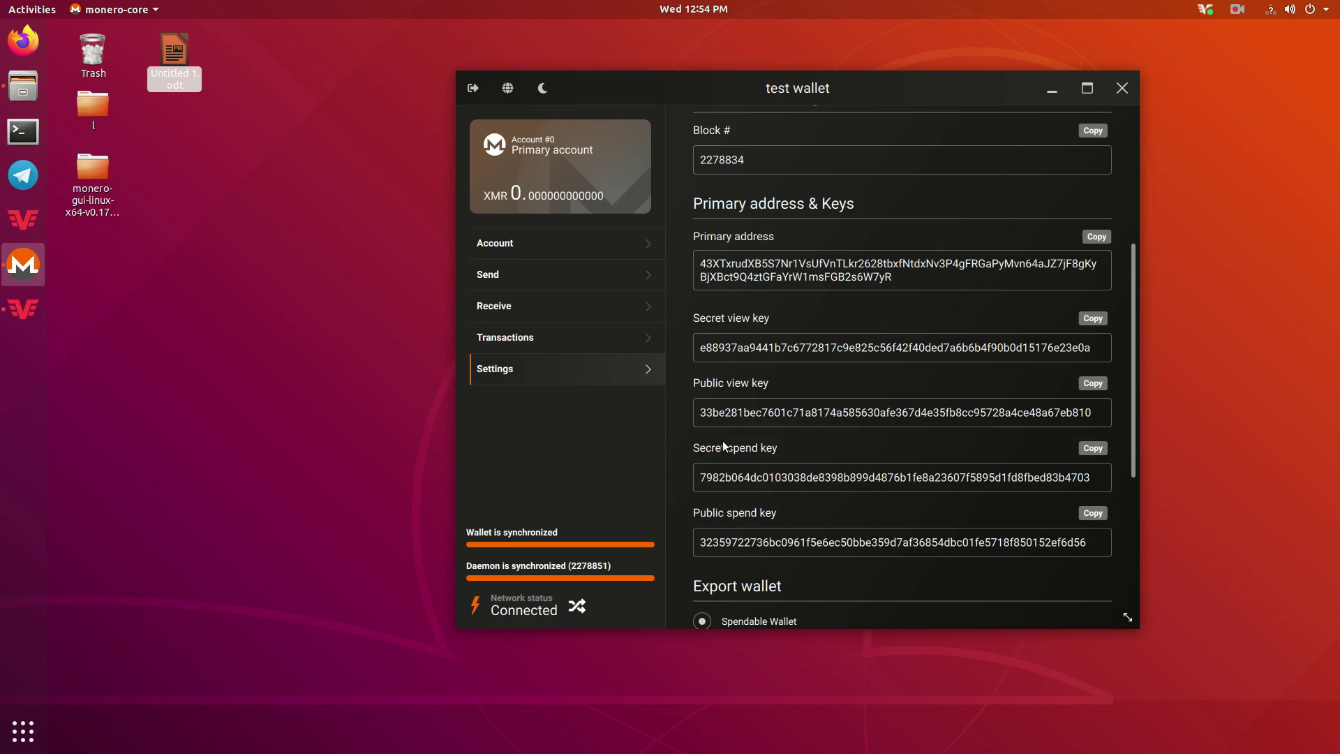
scroll(798, 446, down, 5)
scroll(799, 444, up, 6)
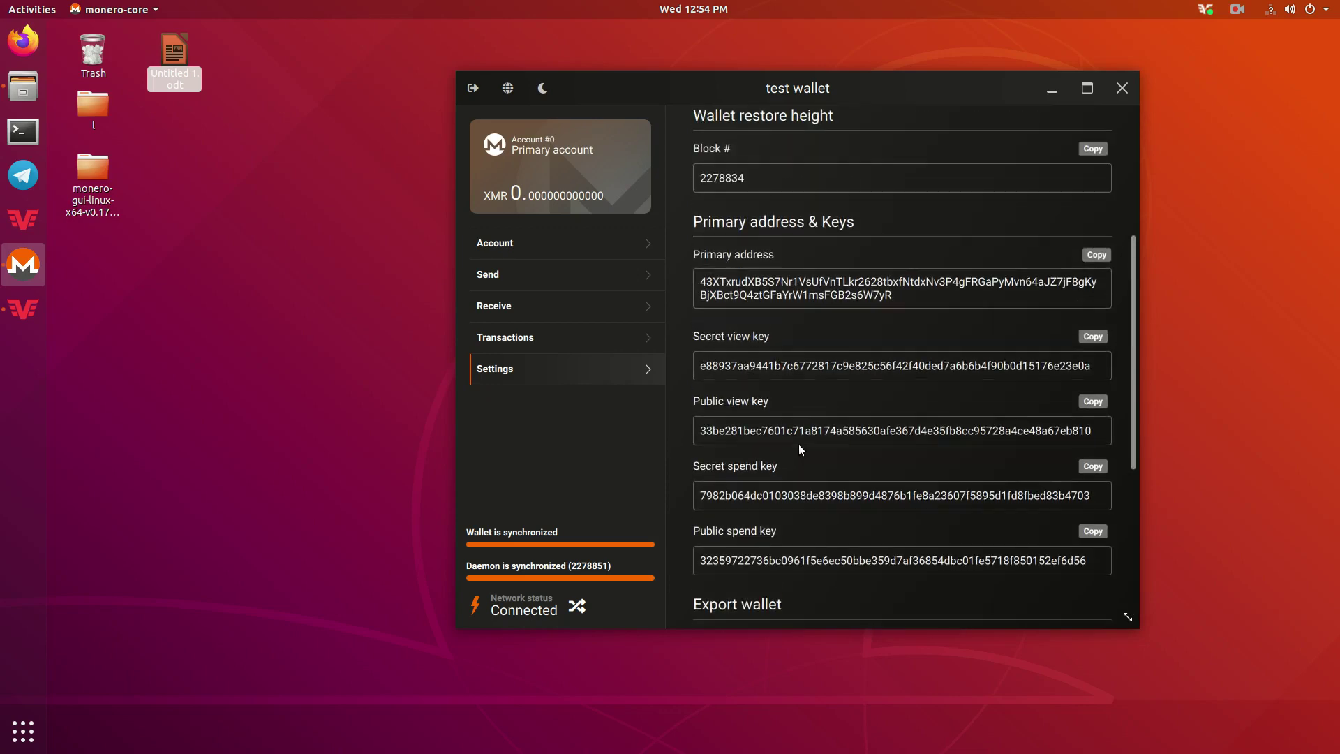
scroll(826, 293, up, 4)
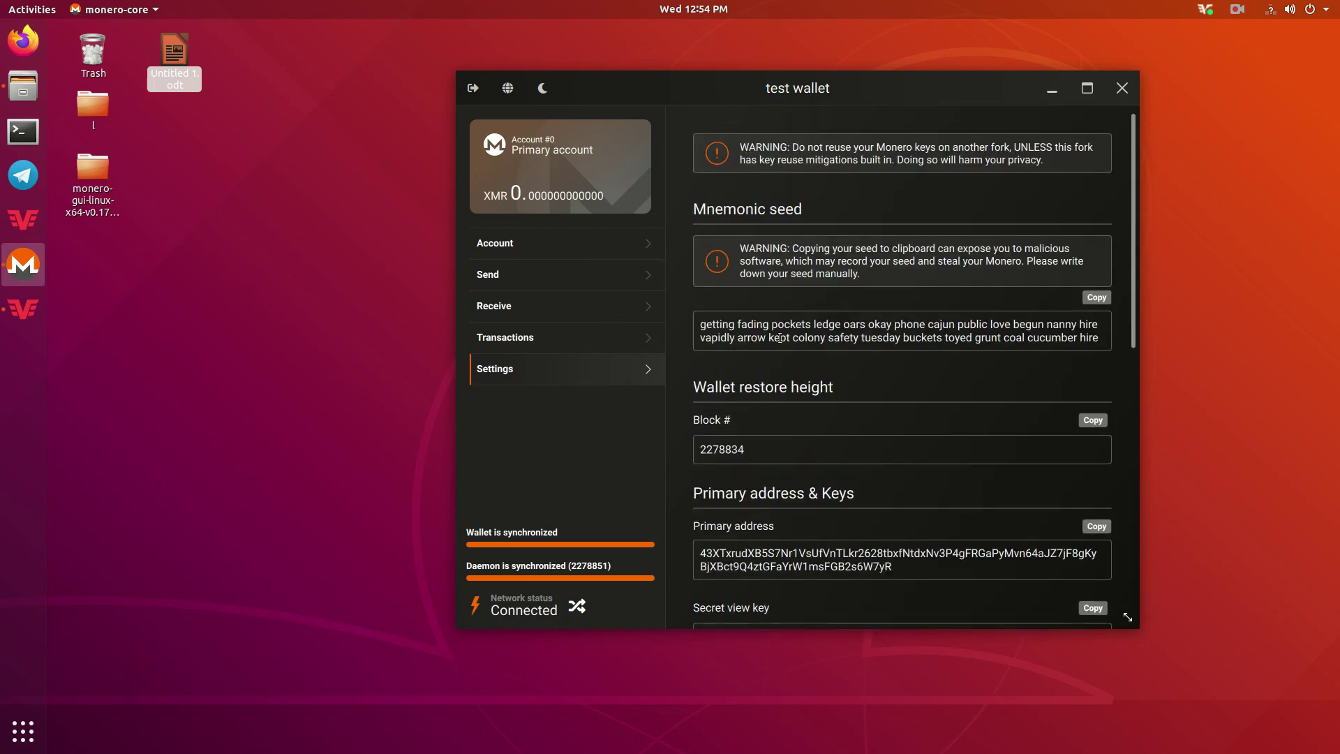
drag(712, 325, 1107, 342)
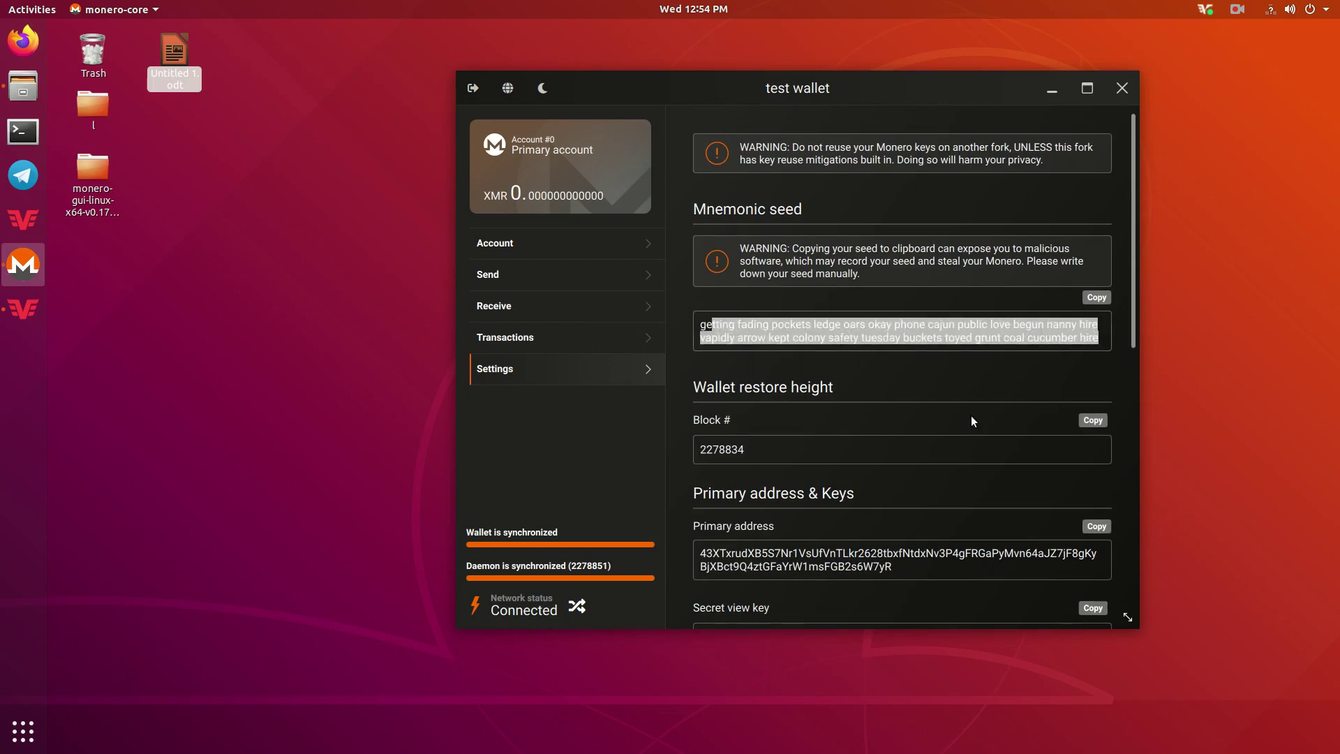
scroll(970, 416, down, 8)
scroll(878, 359, up, 3)
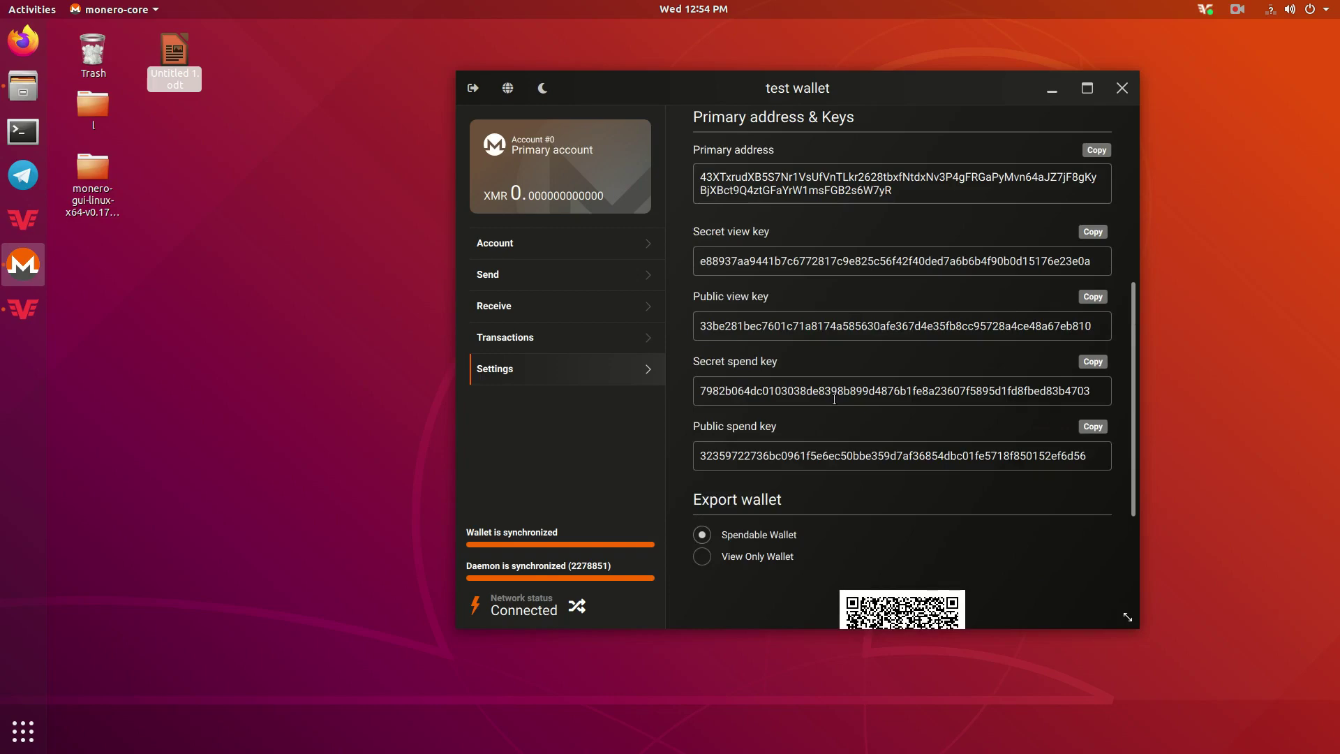
scroll(825, 402, up, 2)
scroll(825, 403, down, 3)
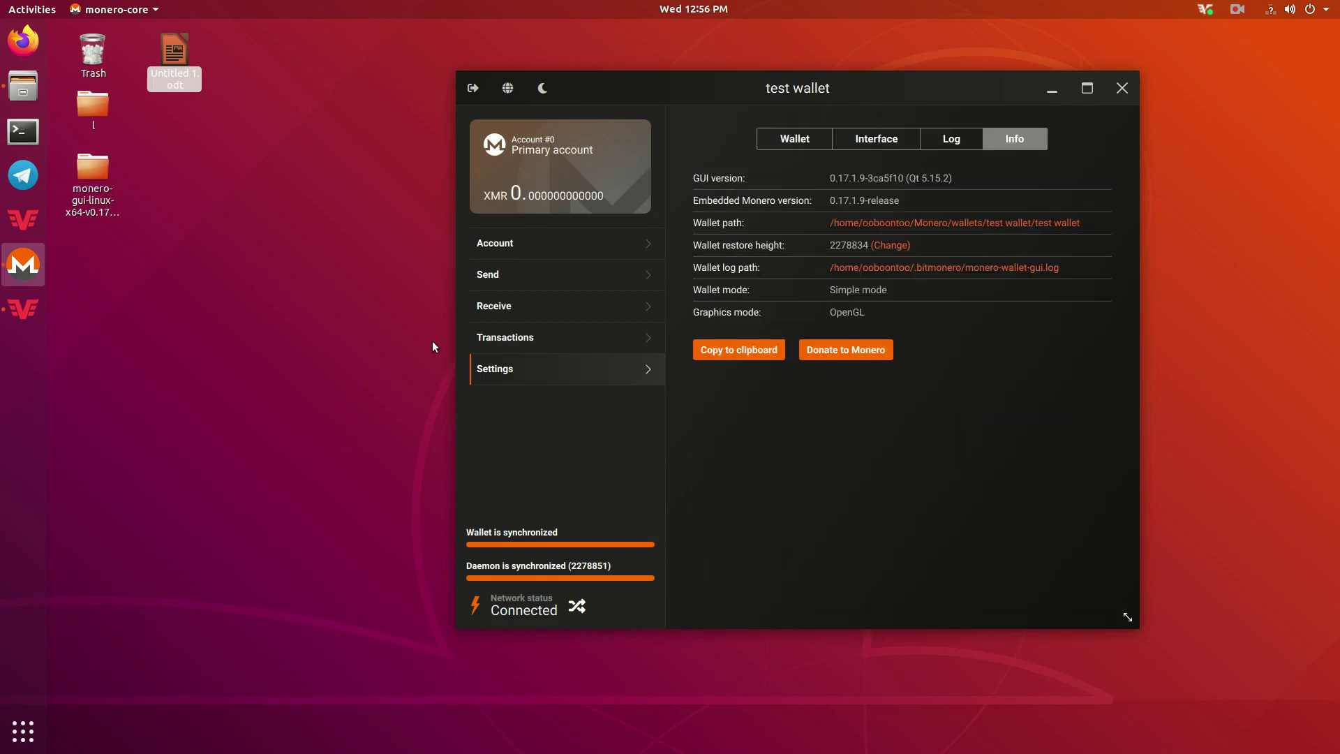
Check the receiving addresses, then view the history: 0.05 XMR received, 0.04998835 XMR sent.
click(513, 305)
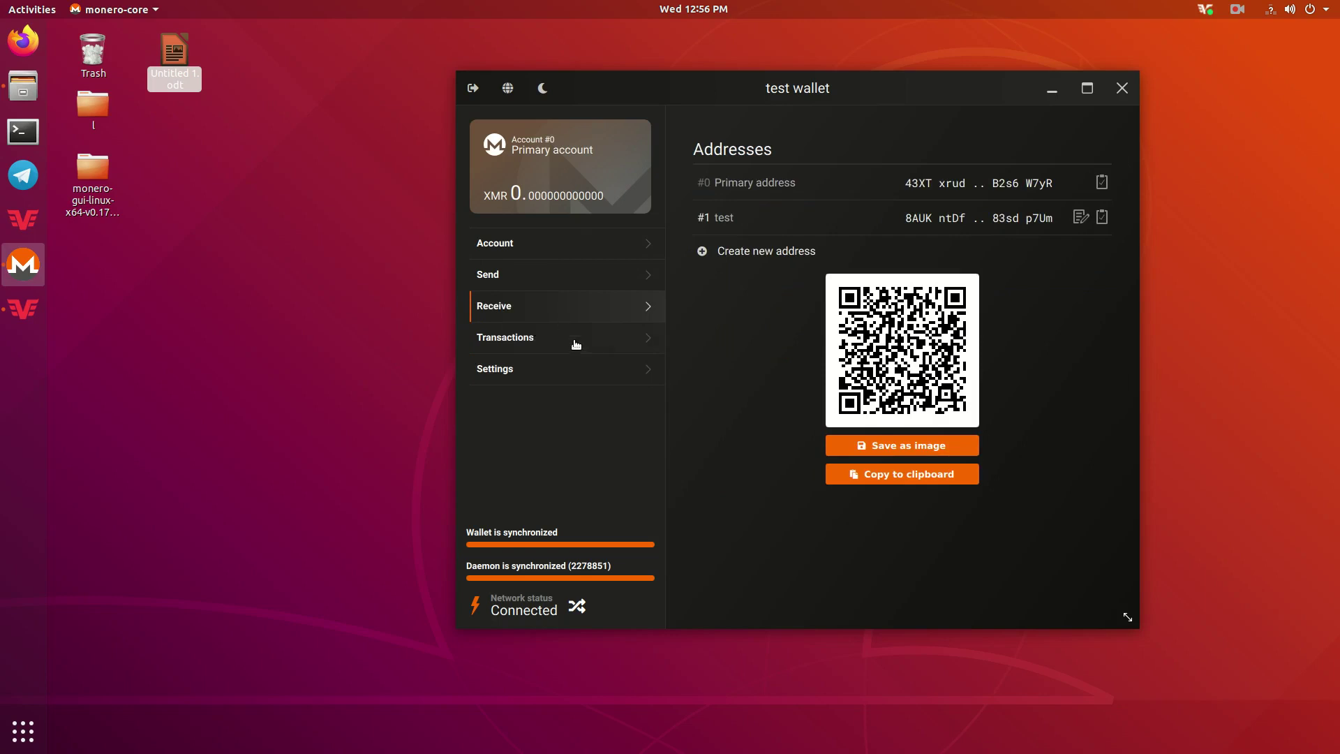
click(569, 346)
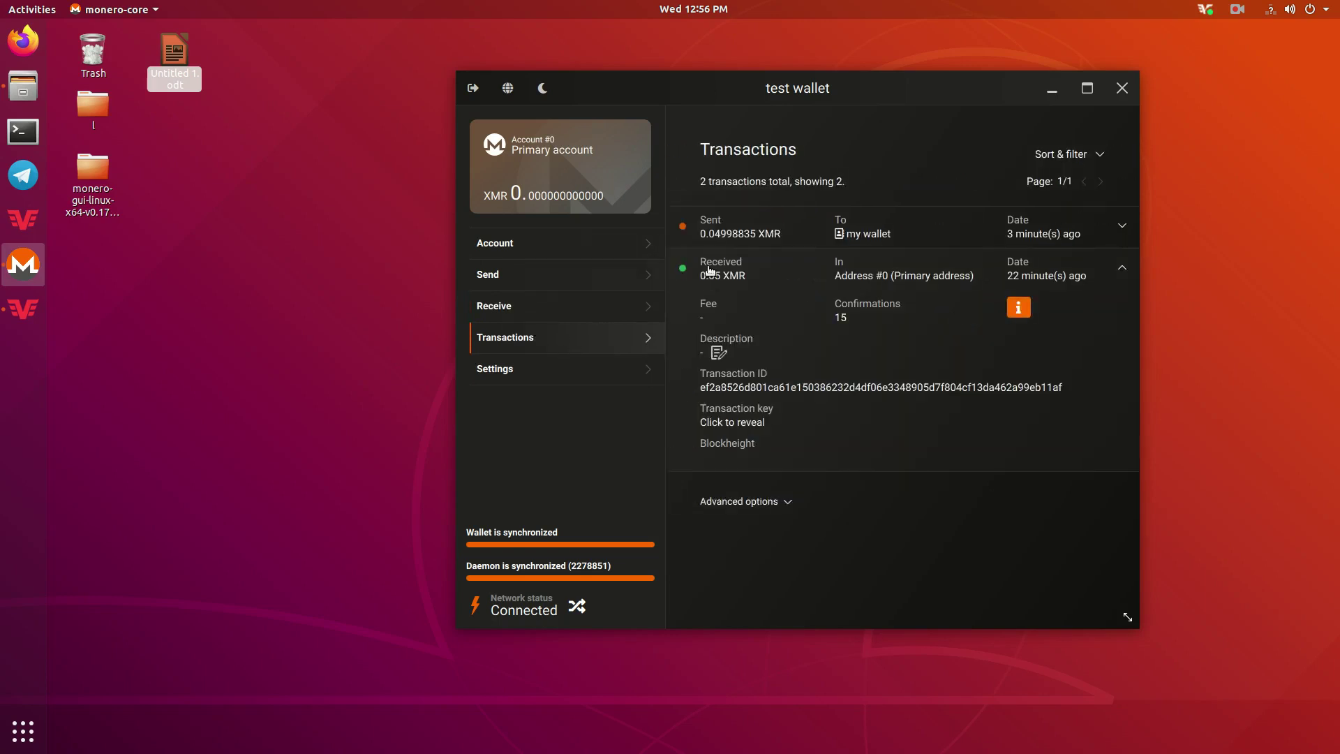